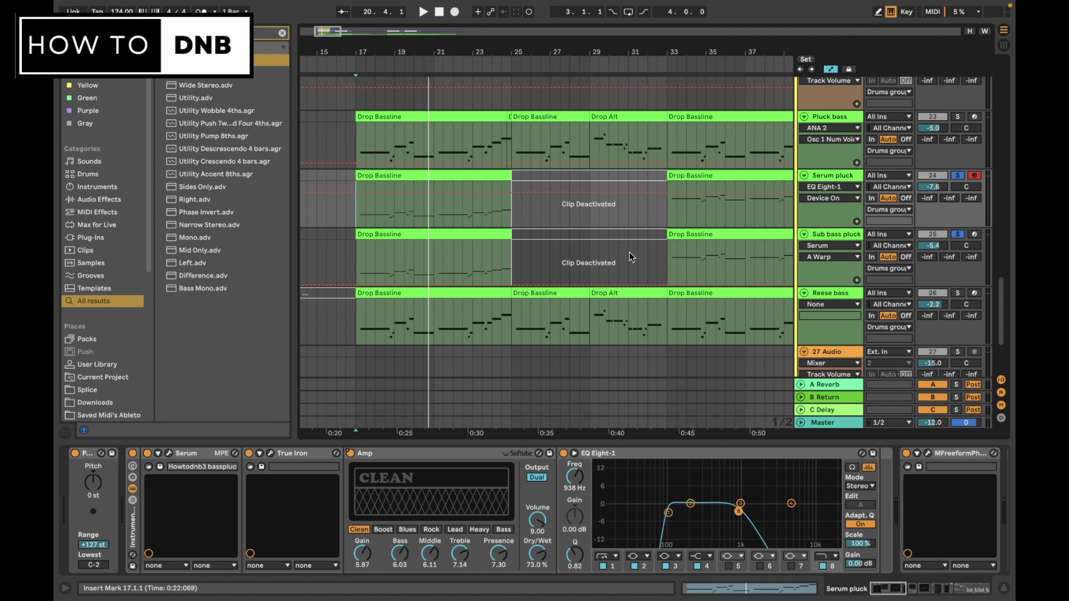
# - Return to bar 17 and compare the device chains of the Sub bass pluck and Serum pluck tracks
pyautogui.press('space')
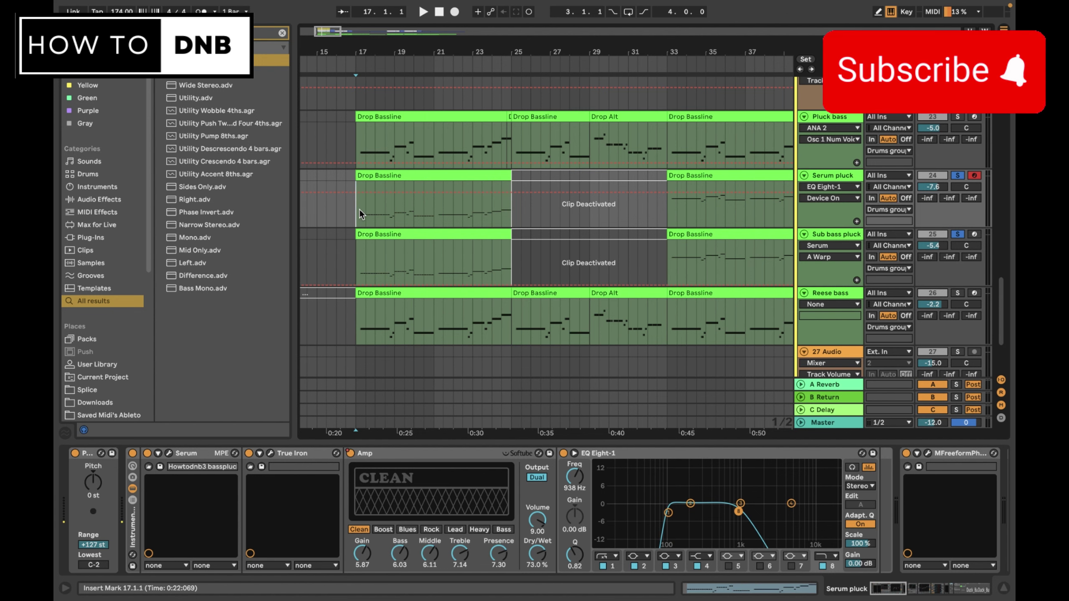
pyautogui.click(356, 264)
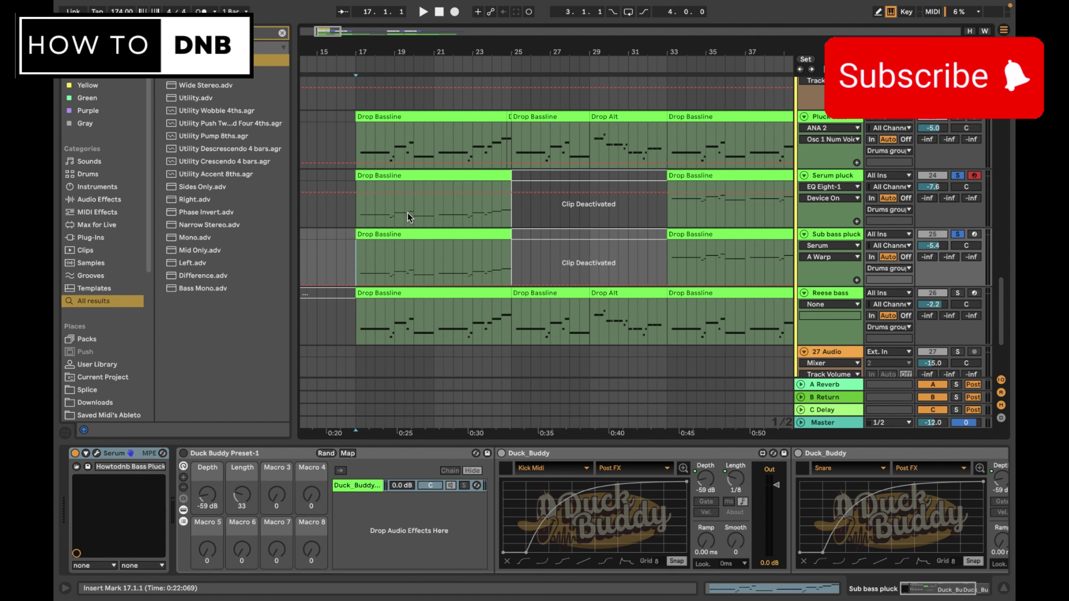
pyautogui.click(363, 214)
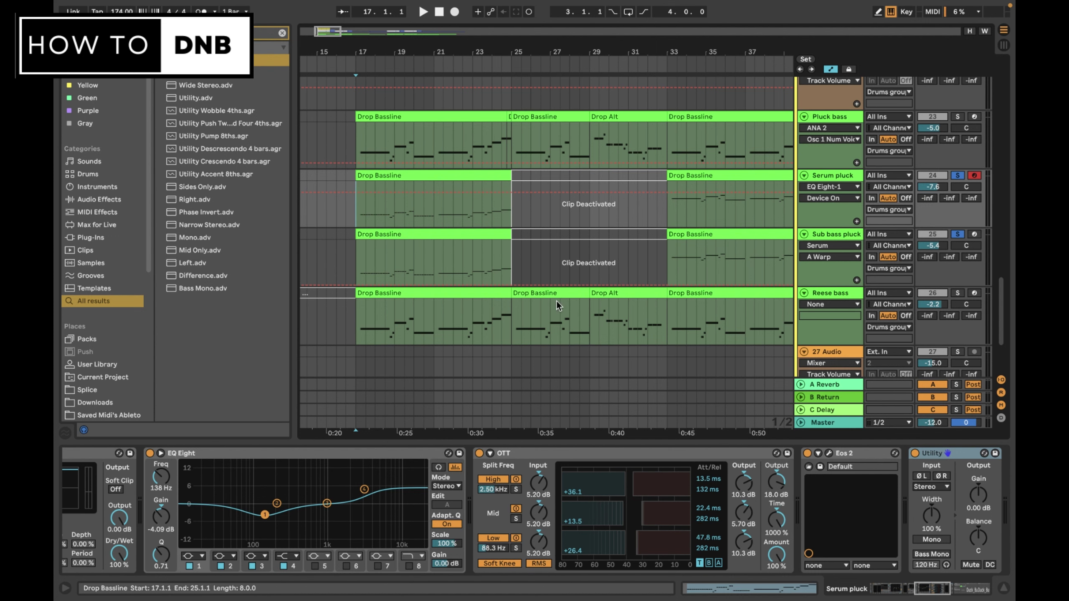
# - Examine the bassline tracks' clips in the arrangement and the effects in the Serum pluck track's device chain
pyautogui.scroll(-1, 571, 335)
pyautogui.scroll(-1, 572, 335)
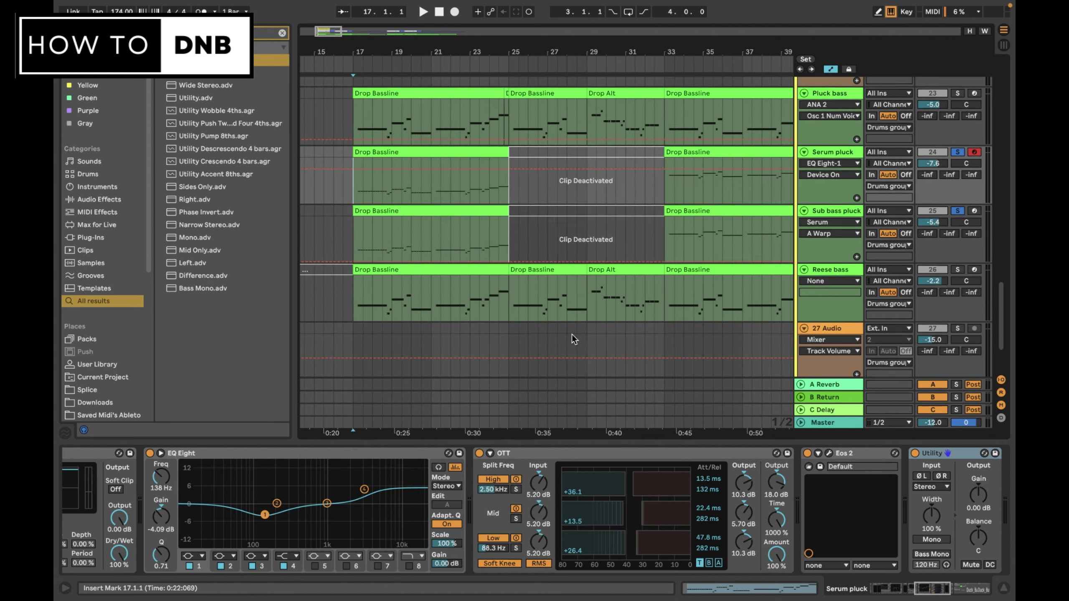
pyautogui.hscroll(2, 572, 334)
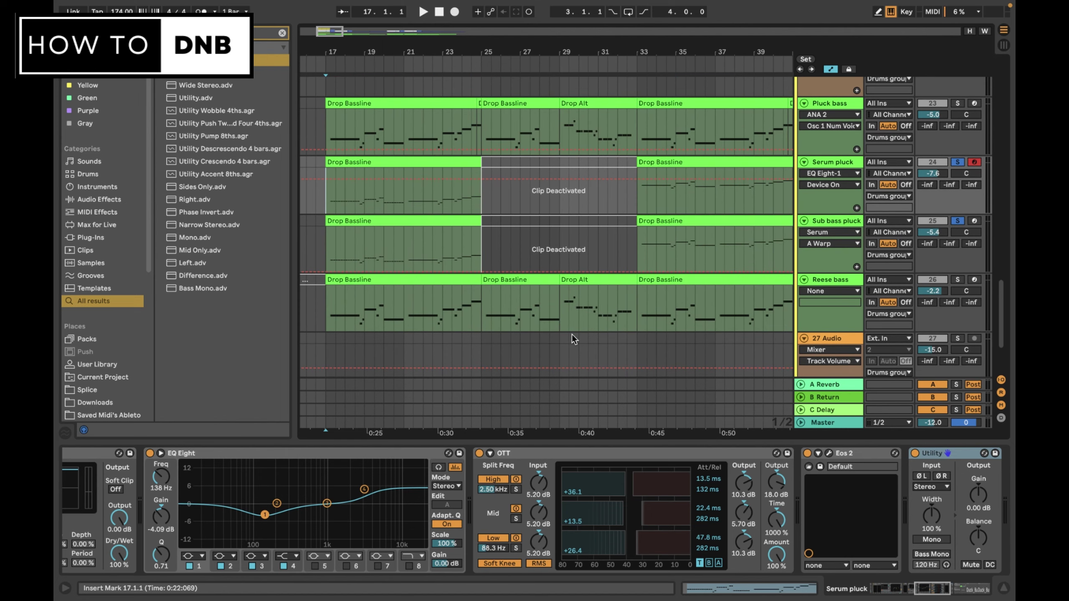
pyautogui.hscroll(1, 572, 335)
pyautogui.scroll(-2, 571, 334)
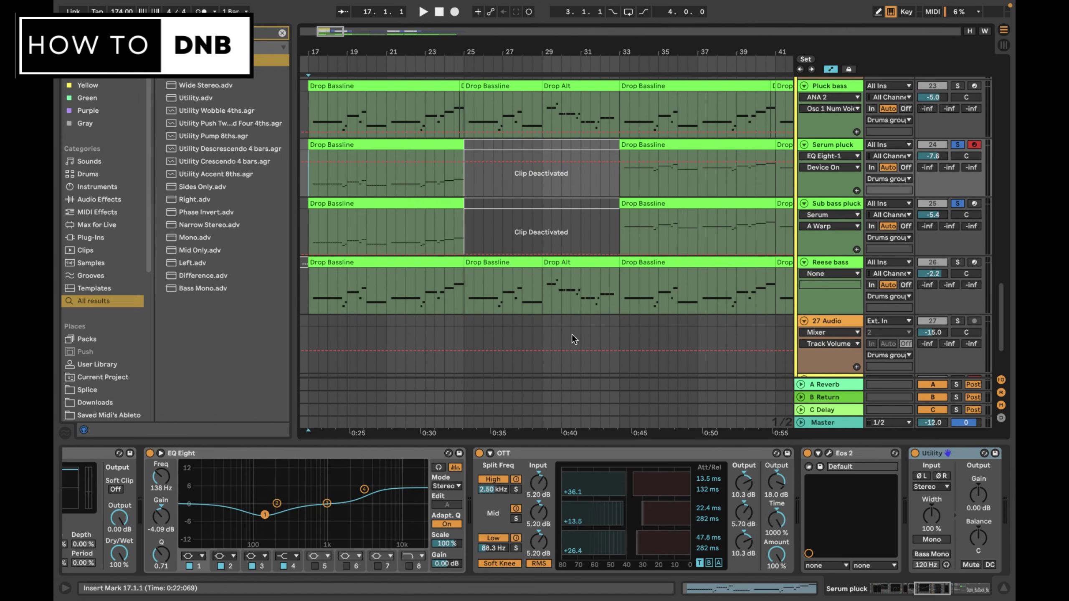
pyautogui.scroll(3, 571, 335)
pyautogui.hscroll(-1, 571, 335)
pyautogui.scroll(-2, 571, 334)
pyautogui.hscroll(-1, 571, 335)
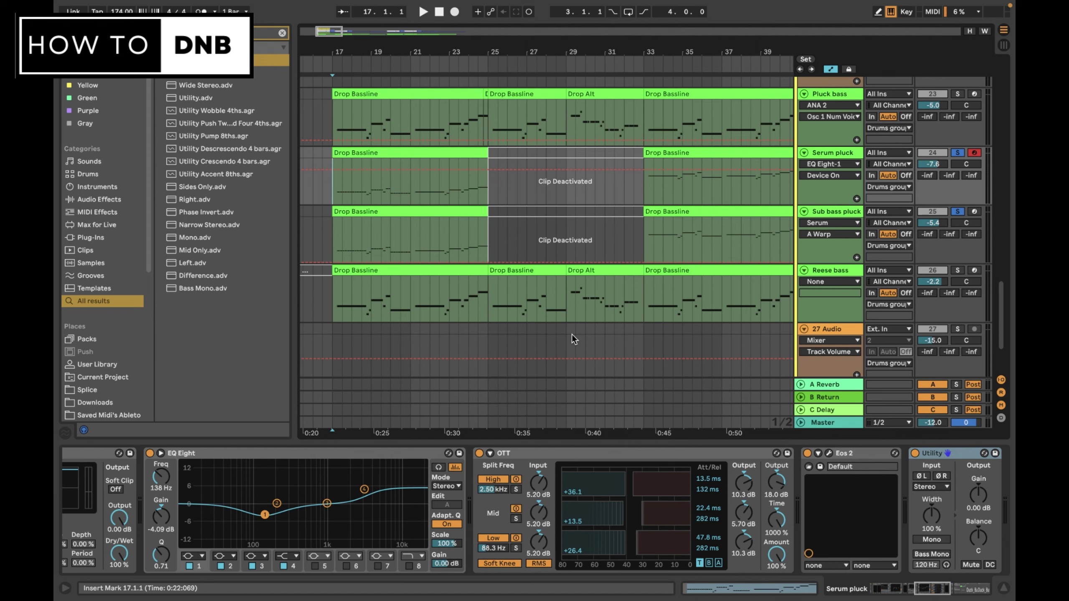
pyautogui.hscroll(-2, 645, 260)
pyautogui.scroll(1, 645, 261)
pyautogui.hscroll(-10, 727, 474)
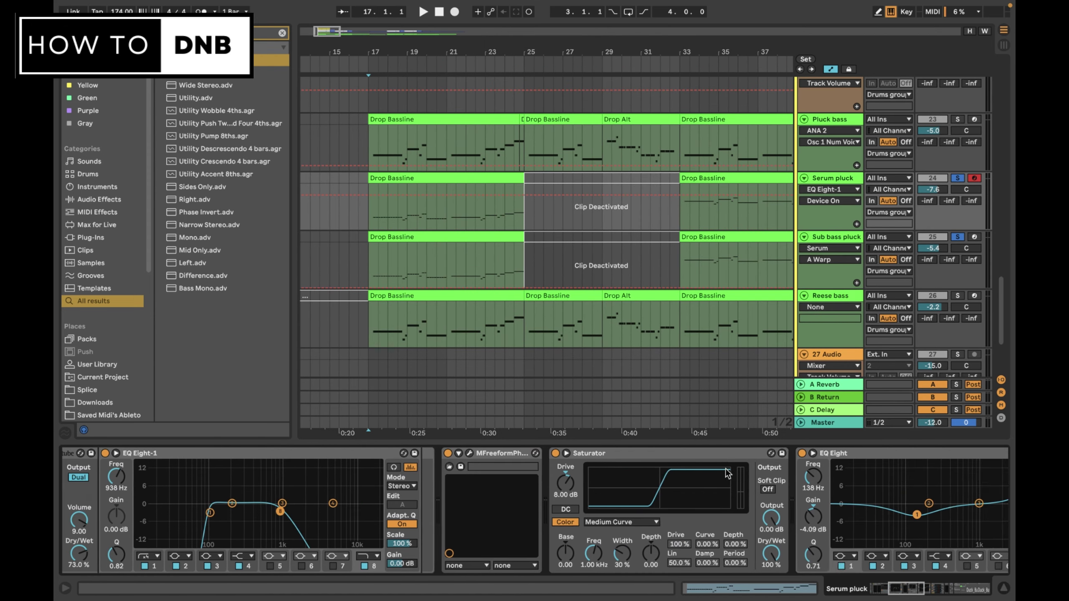
pyautogui.hscroll(-8, 726, 471)
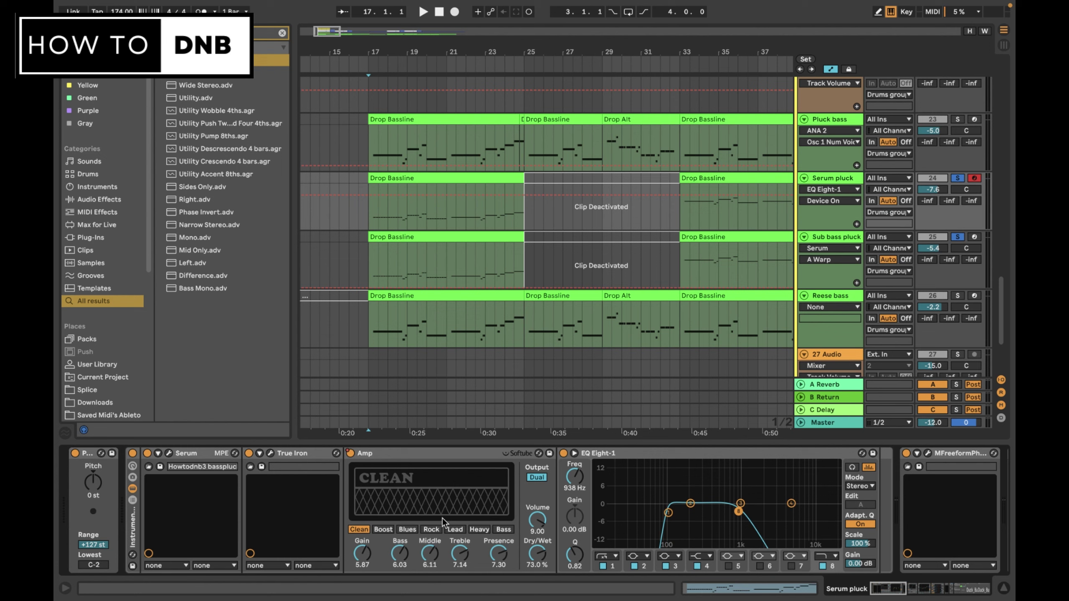
pyautogui.hscroll(1, 573, 278)
pyautogui.scroll(1, 573, 278)
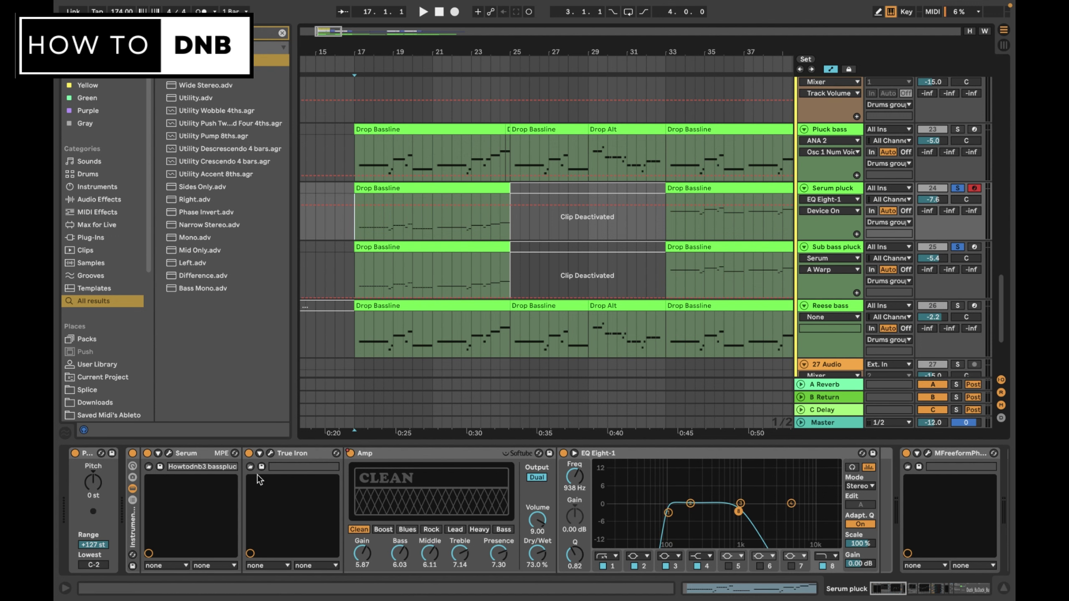
# - Open the Serum instrument on the Serum pluck track, inspect its OSC A and OSC B wavetables, and hide the plug-in window
pyautogui.click(170, 453)
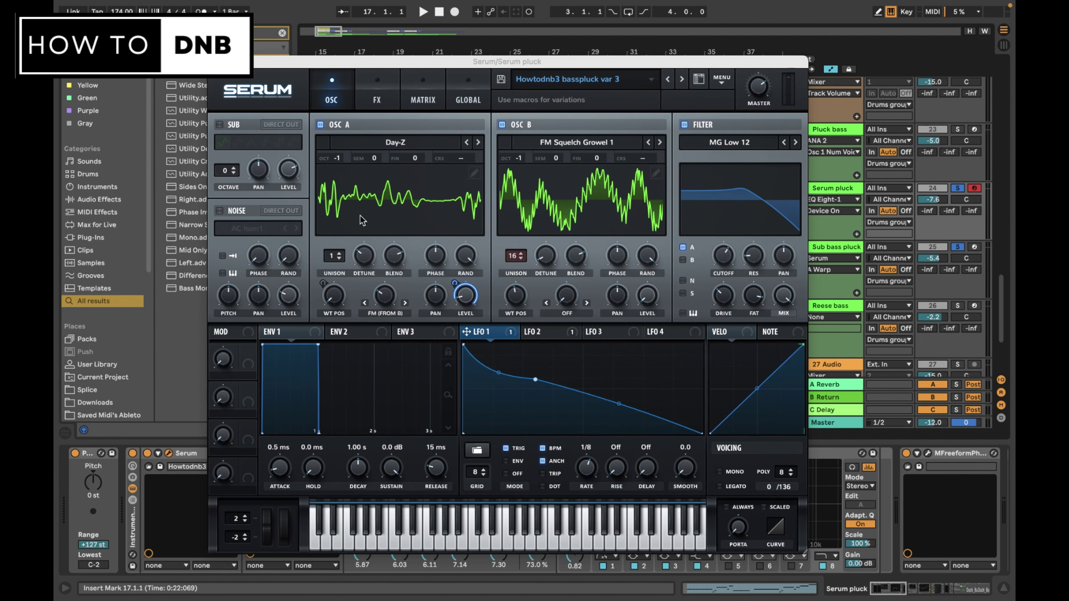
pyautogui.click(376, 213)
pyautogui.click(580, 197)
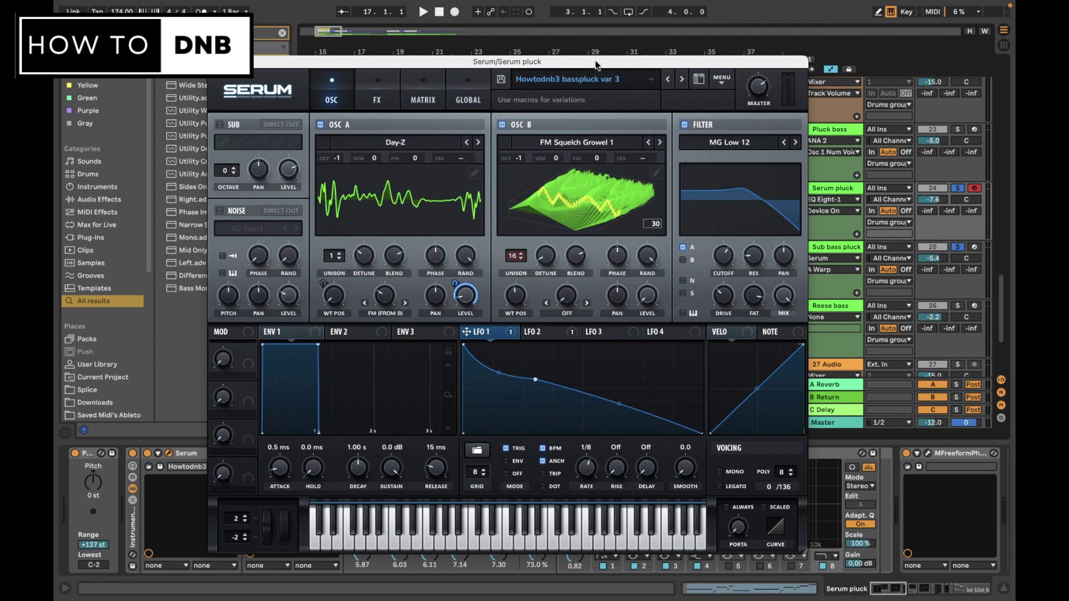
pyautogui.moveTo(595, 61); pyautogui.dragTo(589, 44)
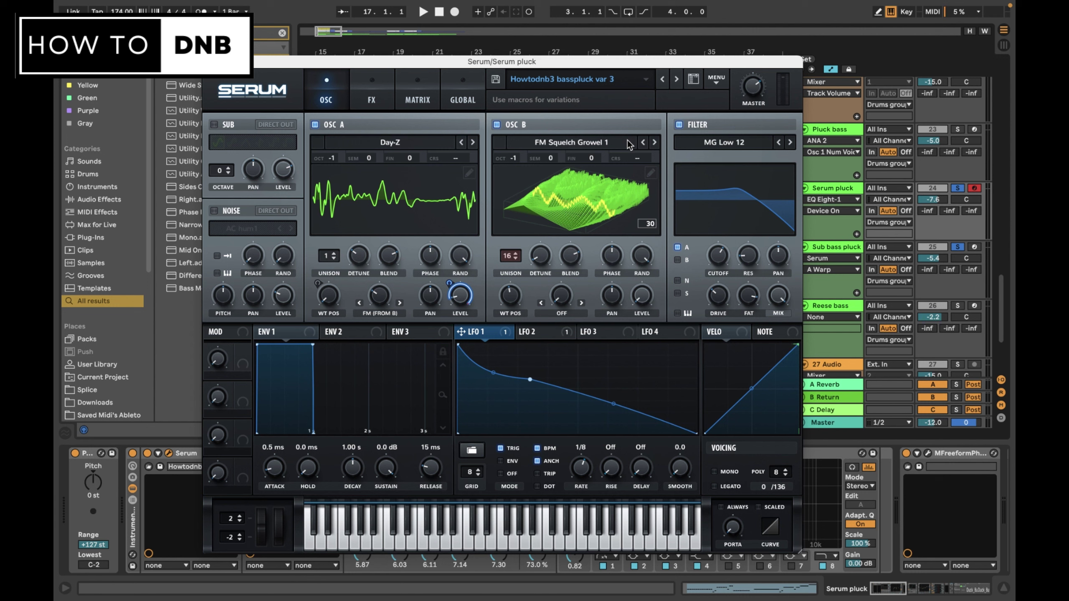
pyautogui.click(607, 206)
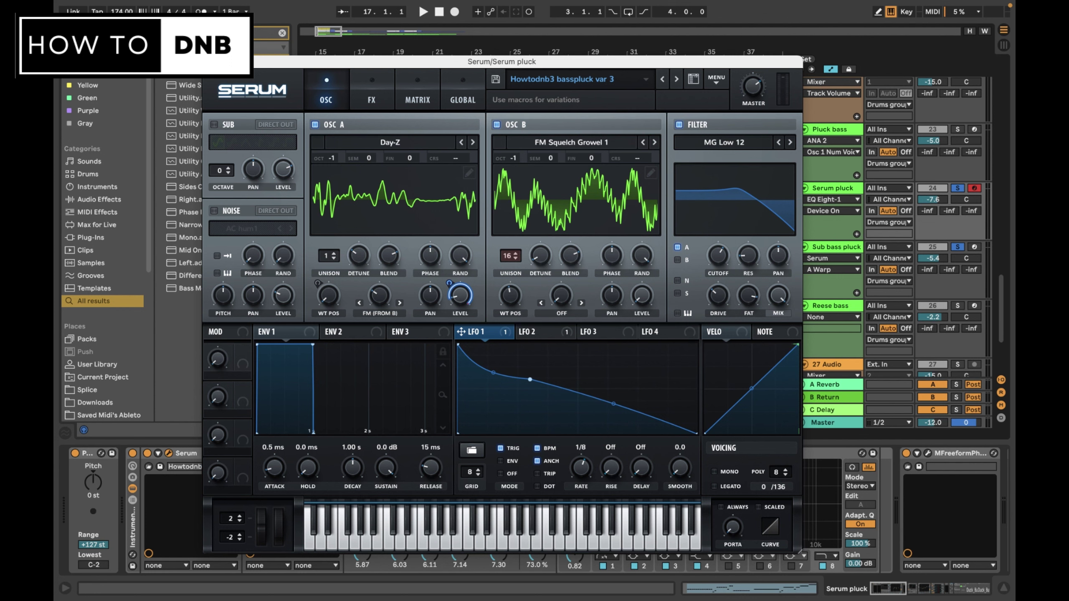
pyautogui.press('super+alt+p')
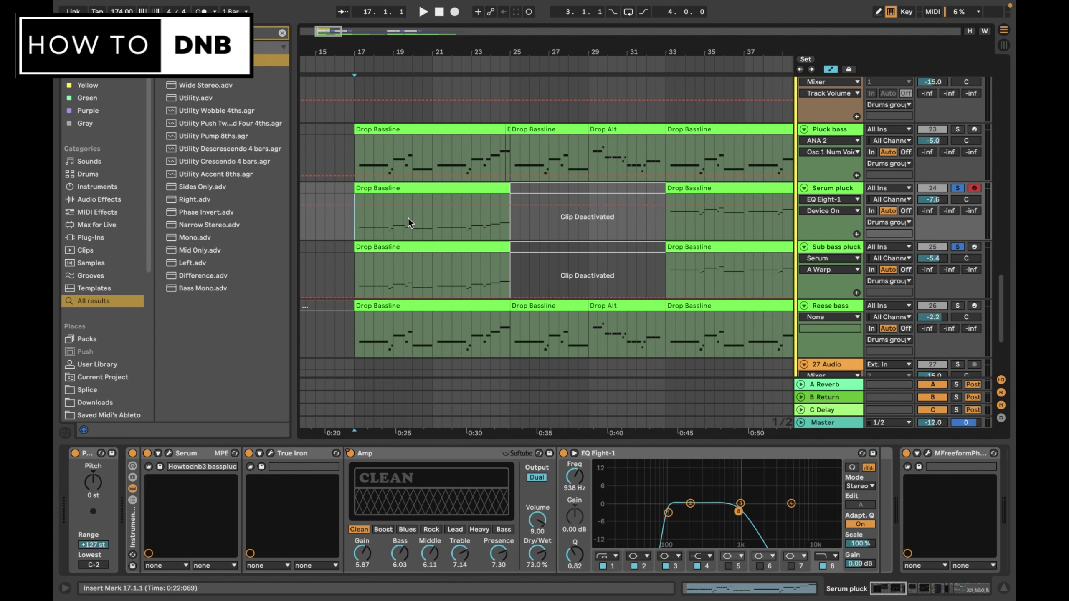
# - Solo only the Sub bass pluck track and play it from bar 17
pyautogui.click(822, 186)
pyautogui.scroll(5, 552, 343)
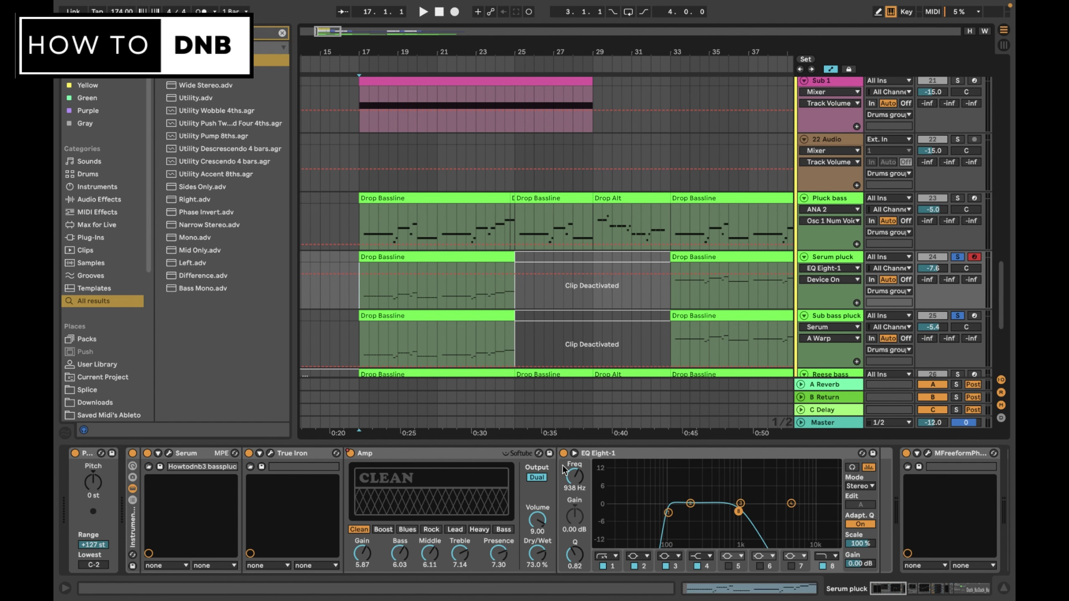
pyautogui.scroll(-3, 601, 374)
pyautogui.scroll(-1, 596, 278)
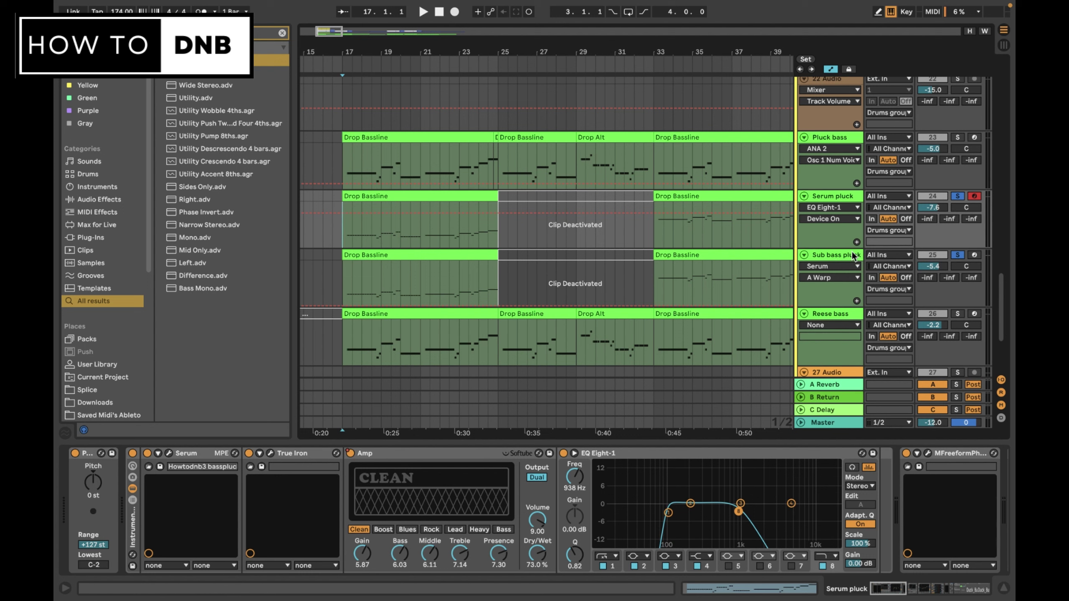
pyautogui.click(960, 255)
pyautogui.press('space')
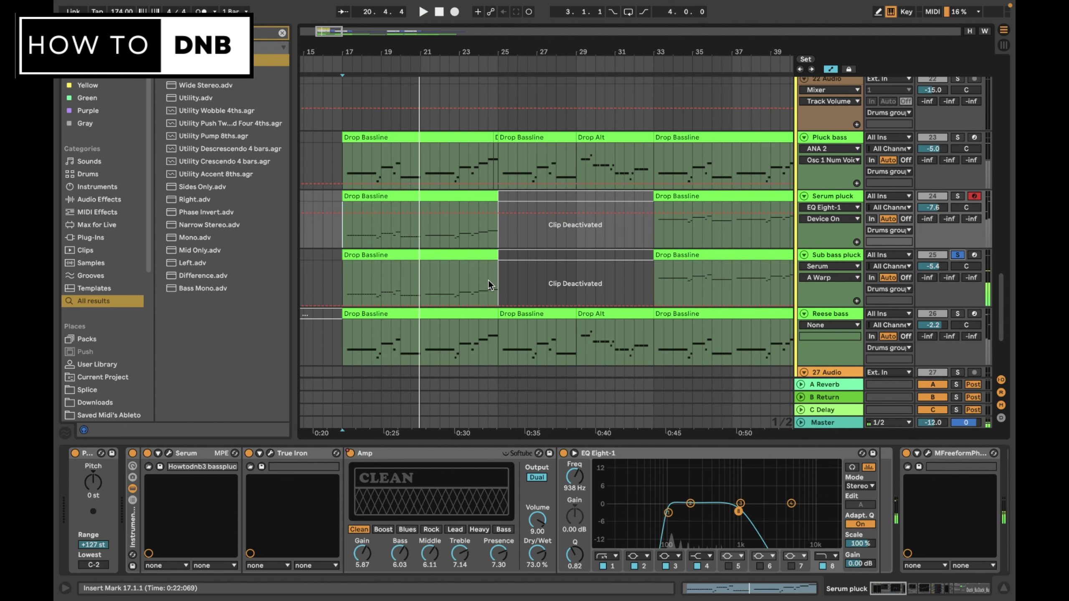
# - Solo only the Serum pluck track and play it from bar 17
pyautogui.scroll(-1, 488, 282)
pyautogui.hscroll(-1, 487, 281)
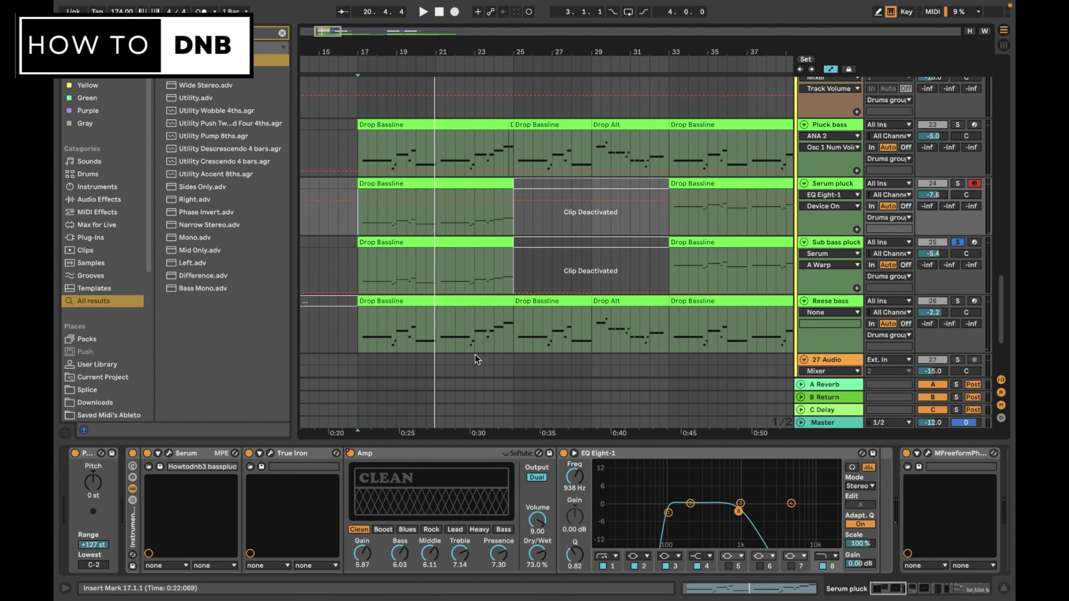
pyautogui.click(957, 183)
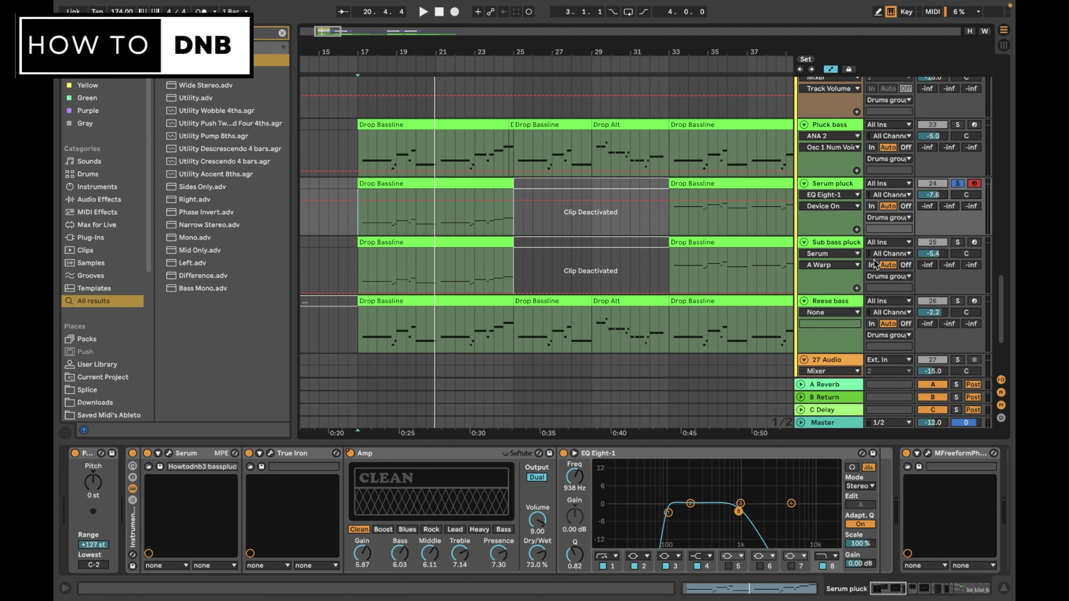
pyautogui.press('space')
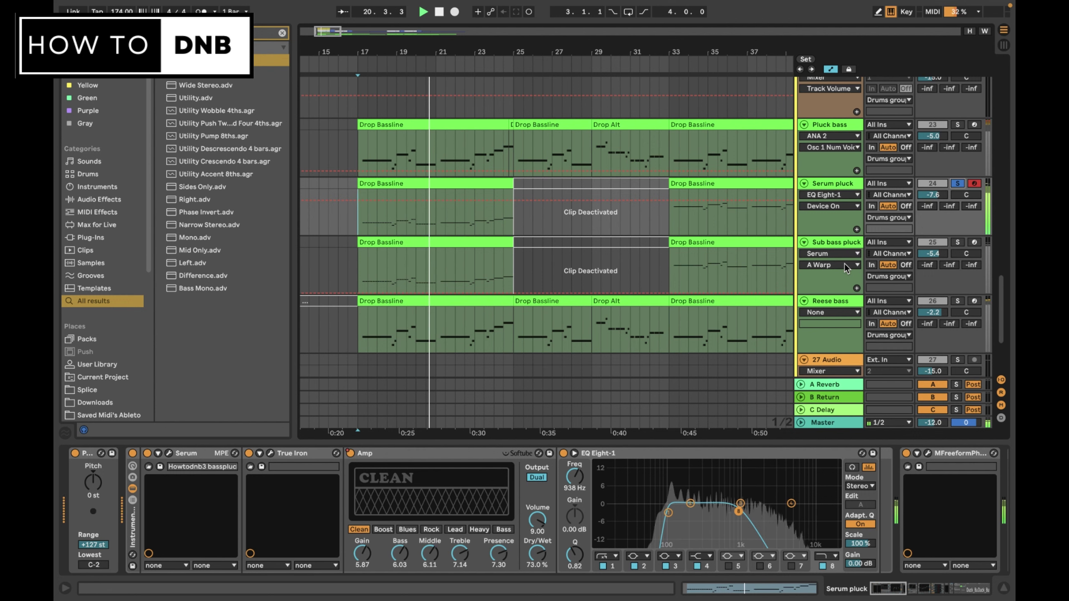
# - Add the Sub bass pluck track to the solo and play it together with Serum pluck from bar 17
pyautogui.click(958, 243)
pyautogui.press('space')
pyautogui.press('space')
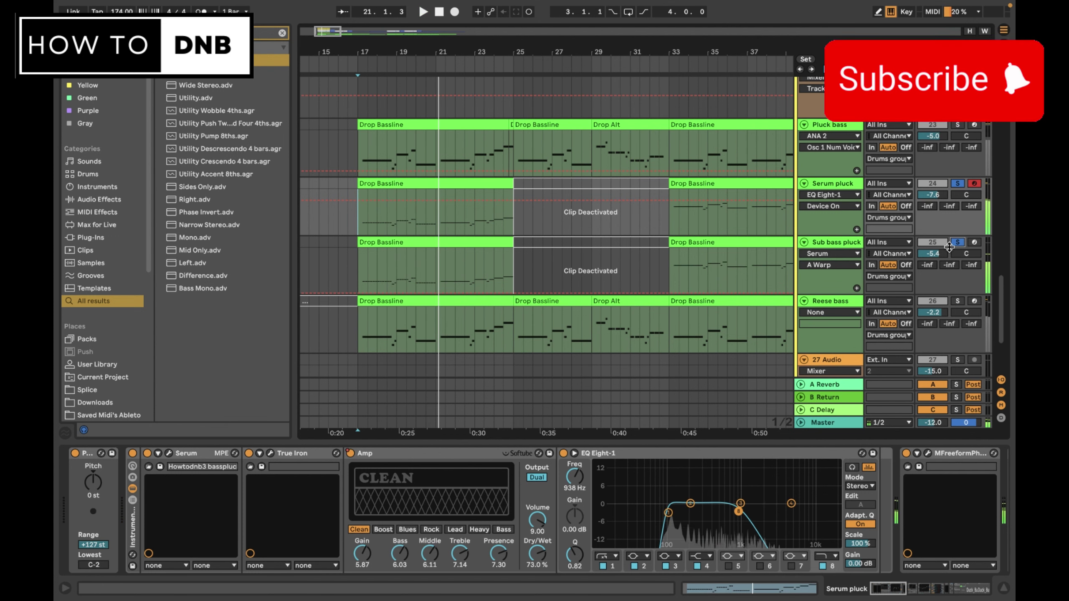
# - Set the Sub bass pluck track's volume to -3.7 dB while playing it with Serum pluck, and return to bar 17
pyautogui.moveTo(943, 255); pyautogui.dragTo(944, 248)
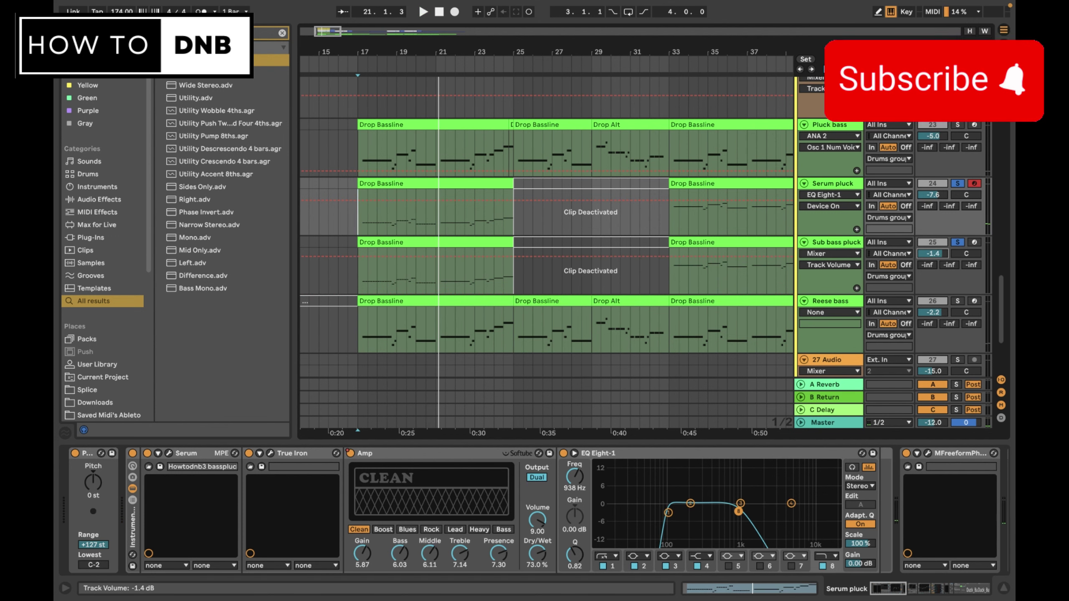
pyautogui.press('space')
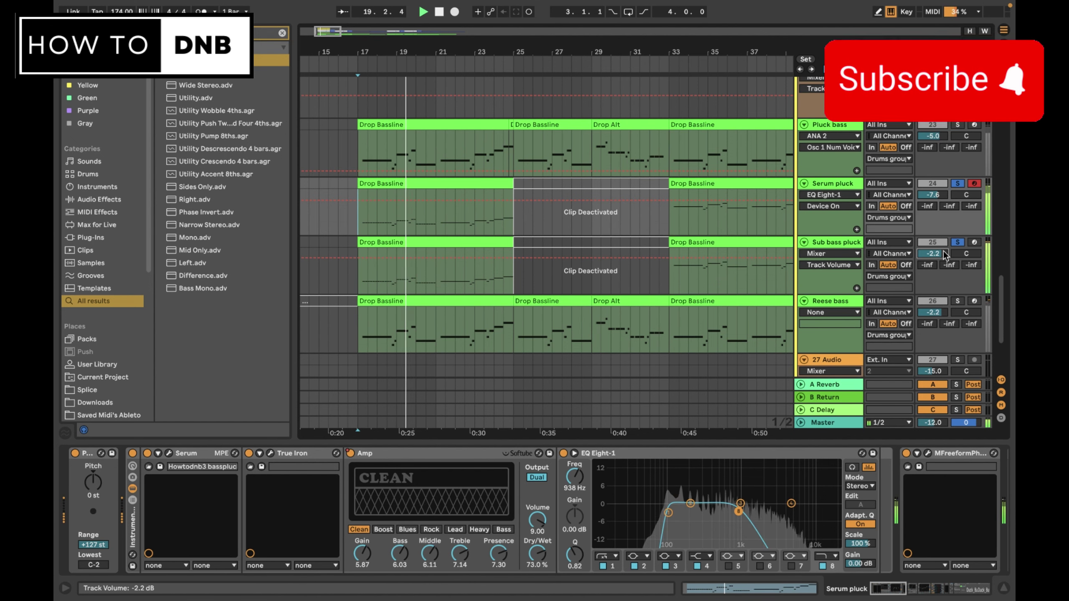
pyautogui.scroll(-3, 944, 255)
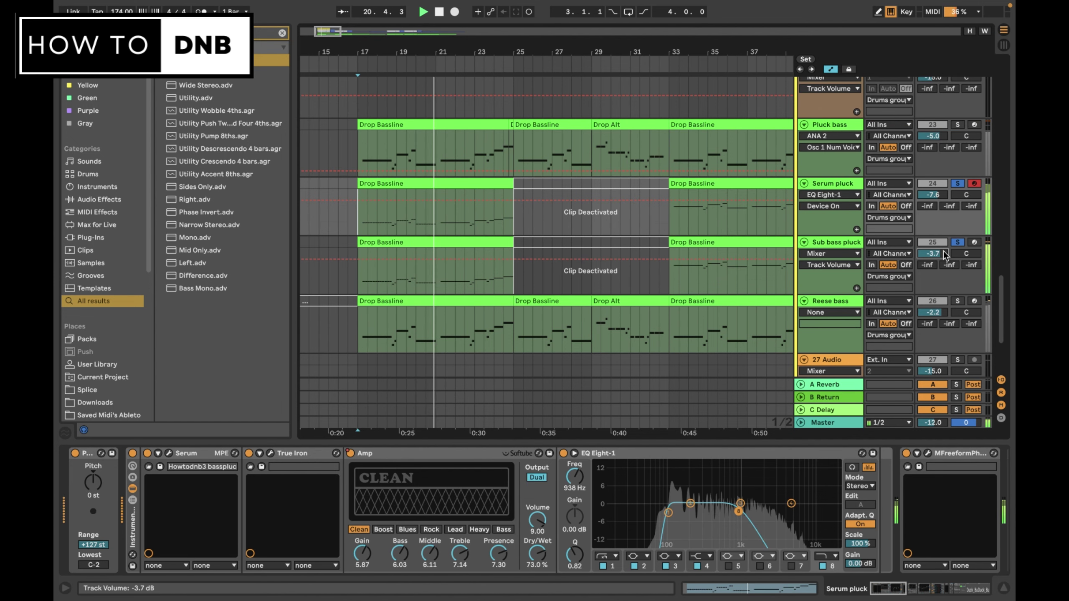
pyautogui.press('space')
pyautogui.click(357, 214)
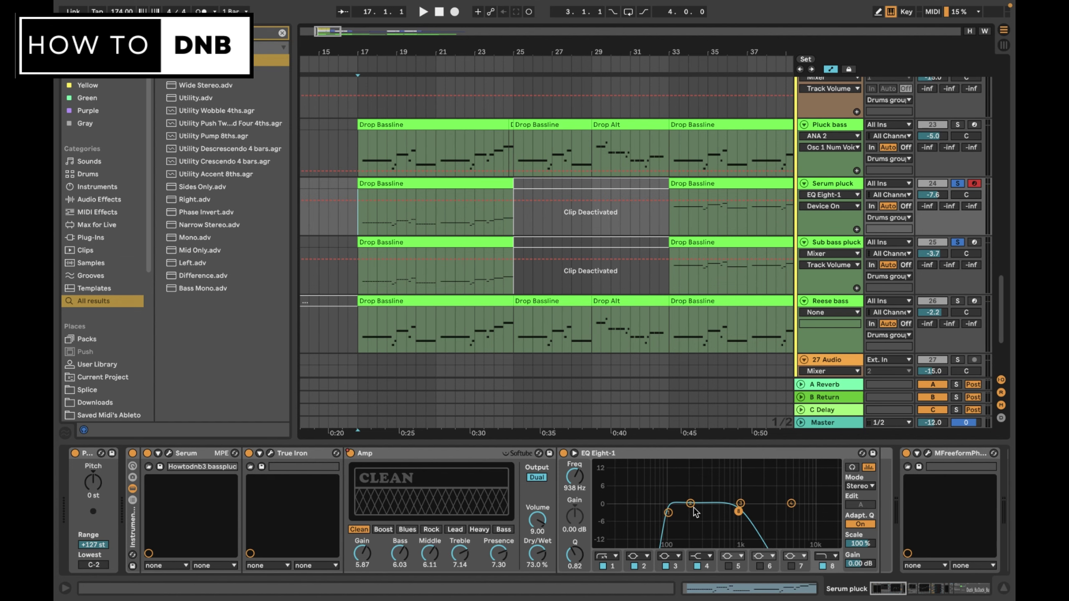
# - Add a default EQ Eight at the end of the Serum pluck track's device chain and play the bassline from bar 17
pyautogui.hscroll(10, 693, 508)
pyautogui.hscroll(8, 693, 508)
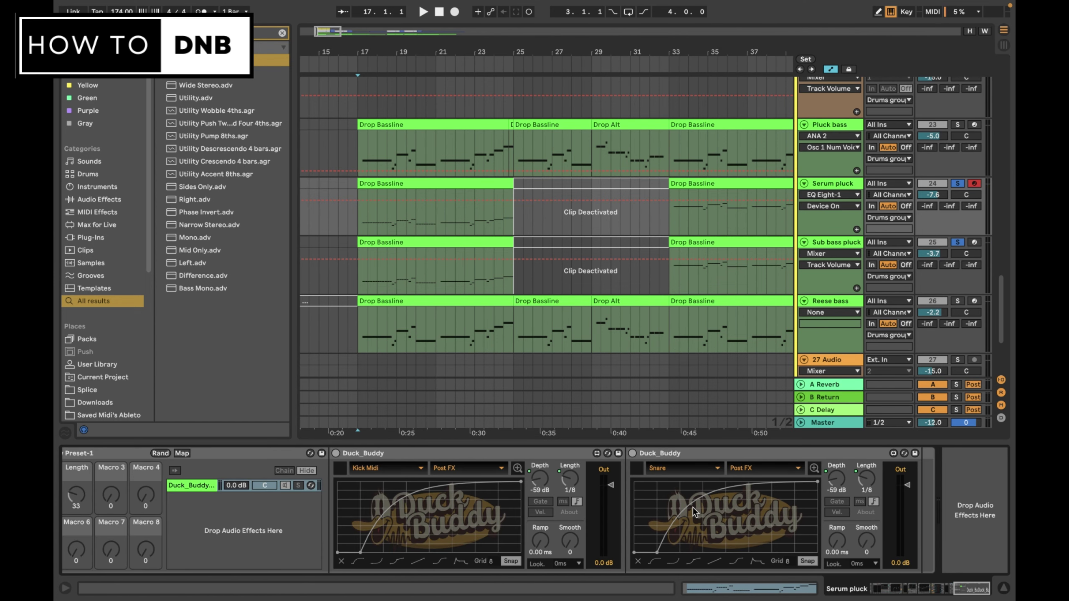
pyautogui.click(282, 33)
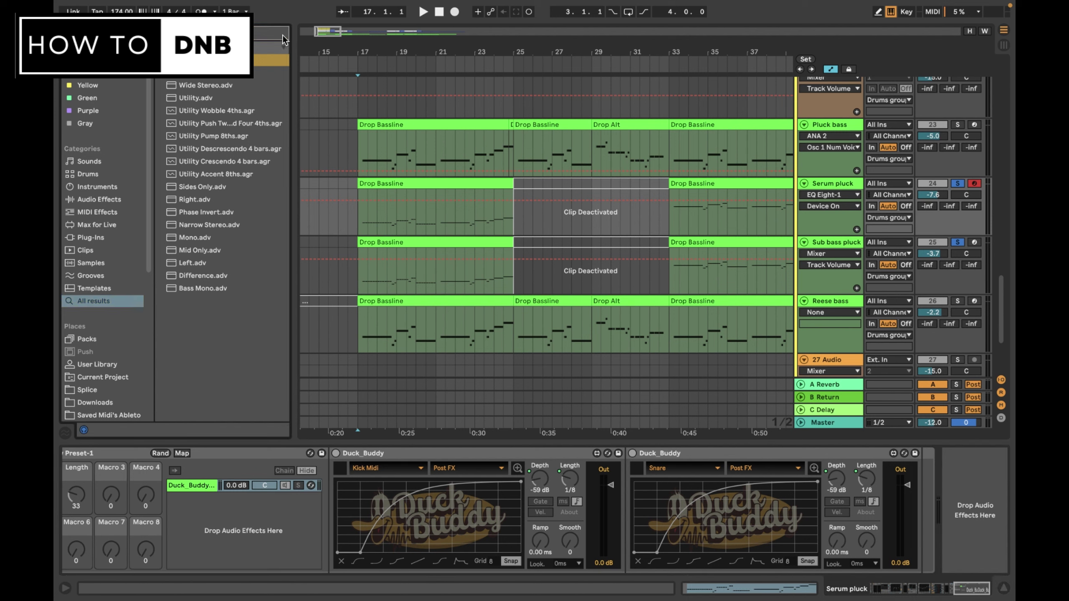
pyautogui.click(225, 78)
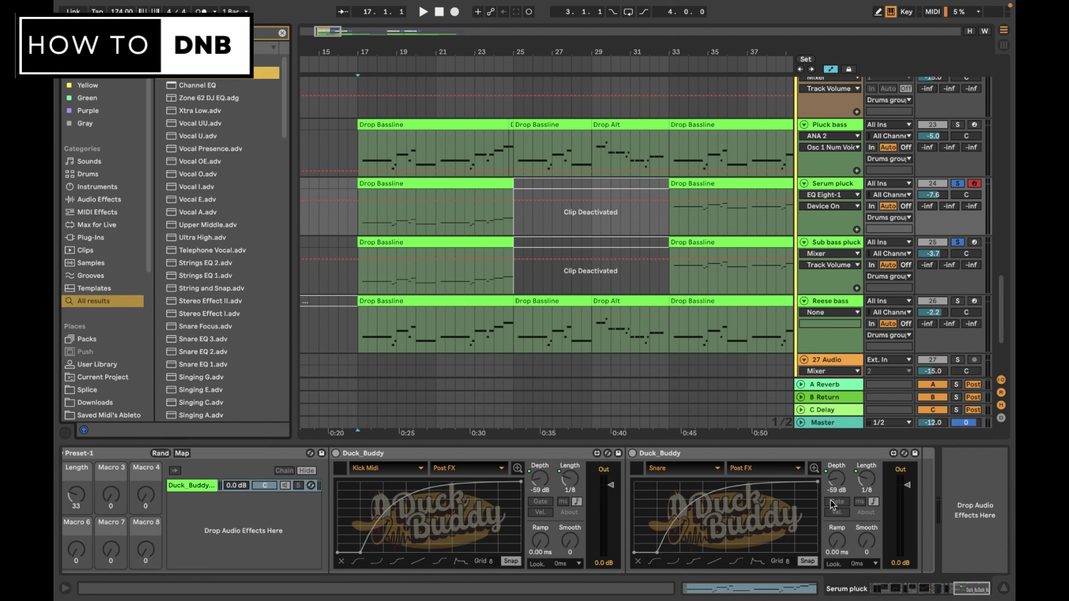
pyautogui.press('Return')
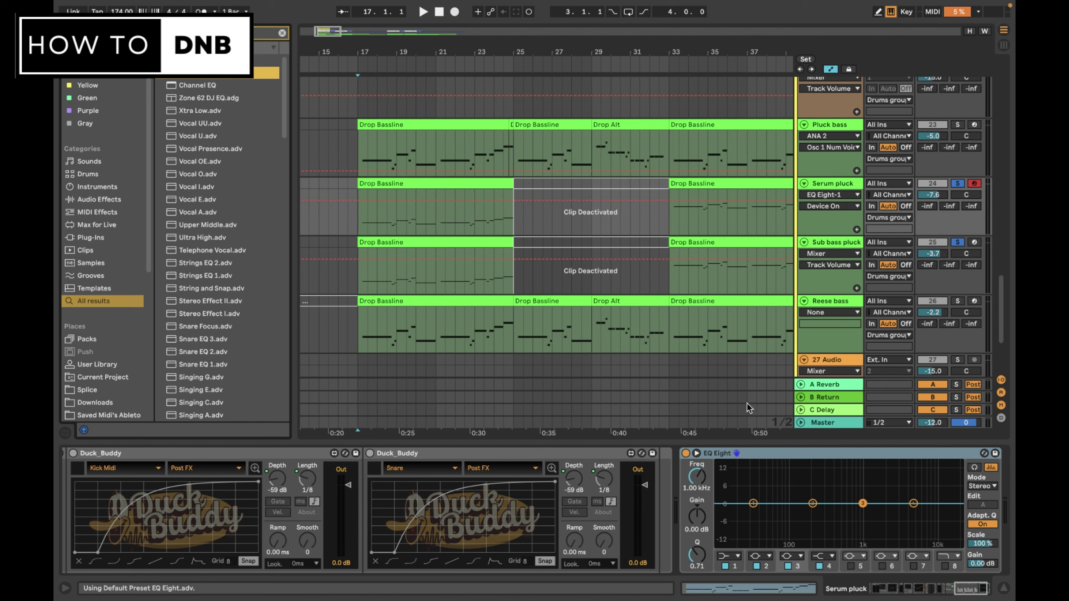
pyautogui.press('space')
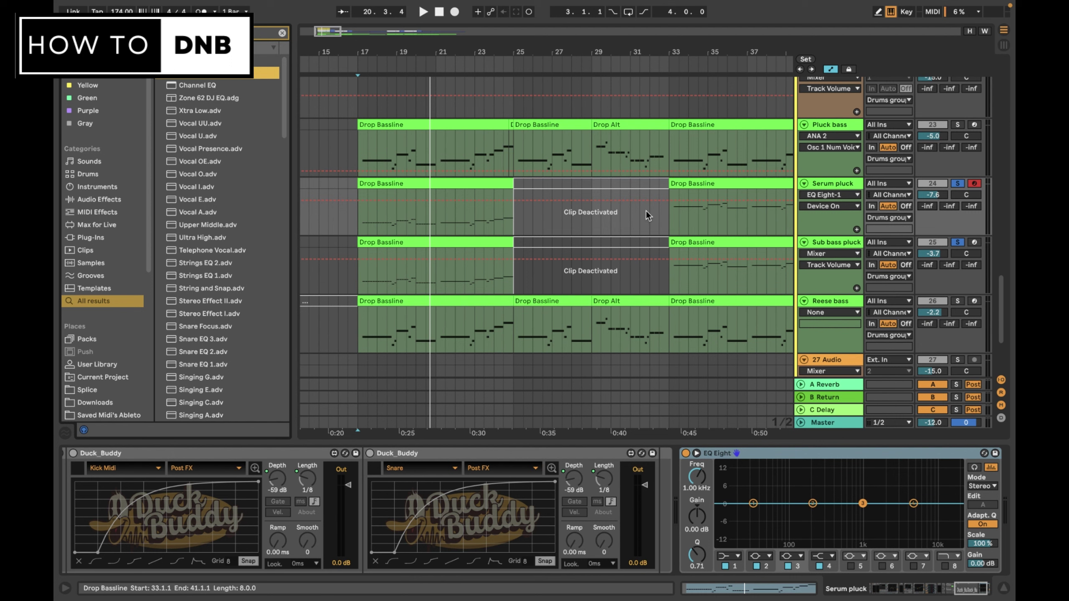
# - Compare the Sub bass pluck track's device chain with the instrument and effects at the start of the Serum pluck chain
pyautogui.click(835, 243)
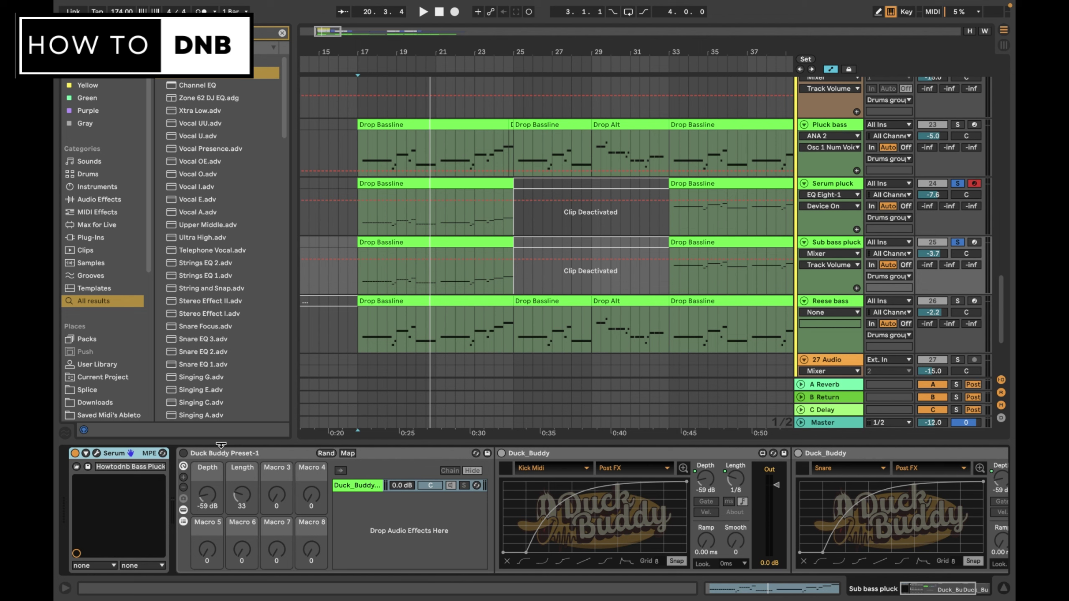
pyautogui.click(851, 186)
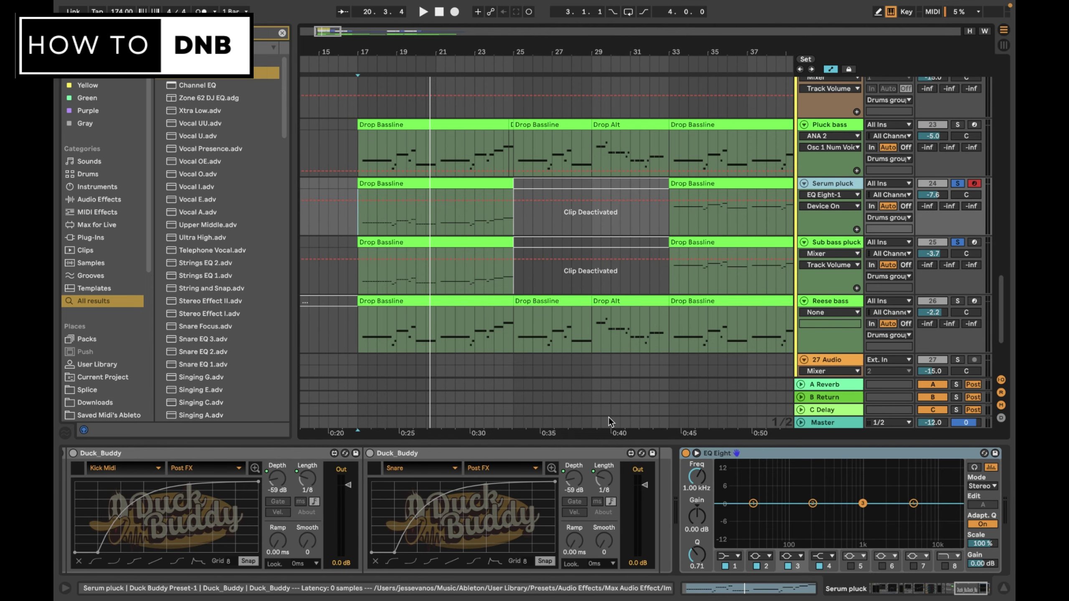
pyautogui.hscroll(-10, 614, 478)
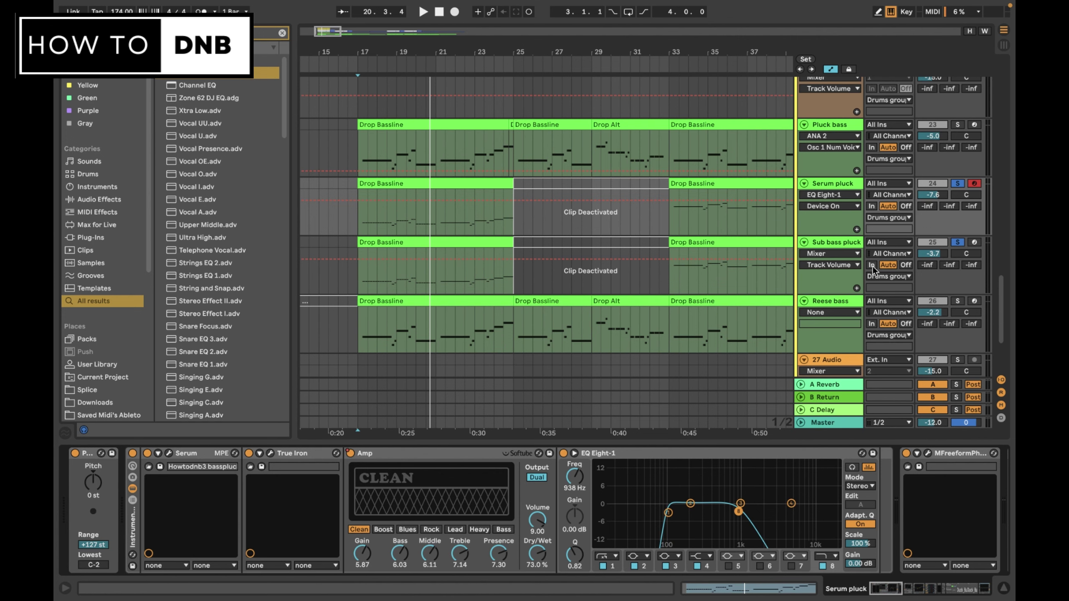
pyautogui.click(848, 241)
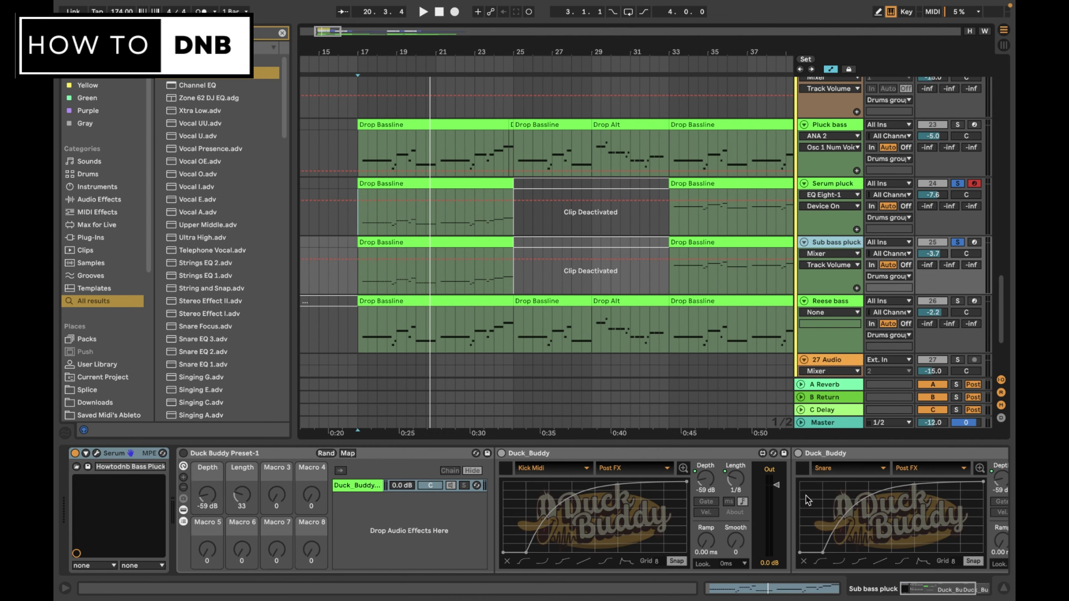
# - Examine the oscillator and effects settings of the Serum patch on the Sub bass pluck track, and close the plugin
pyautogui.click(96, 453)
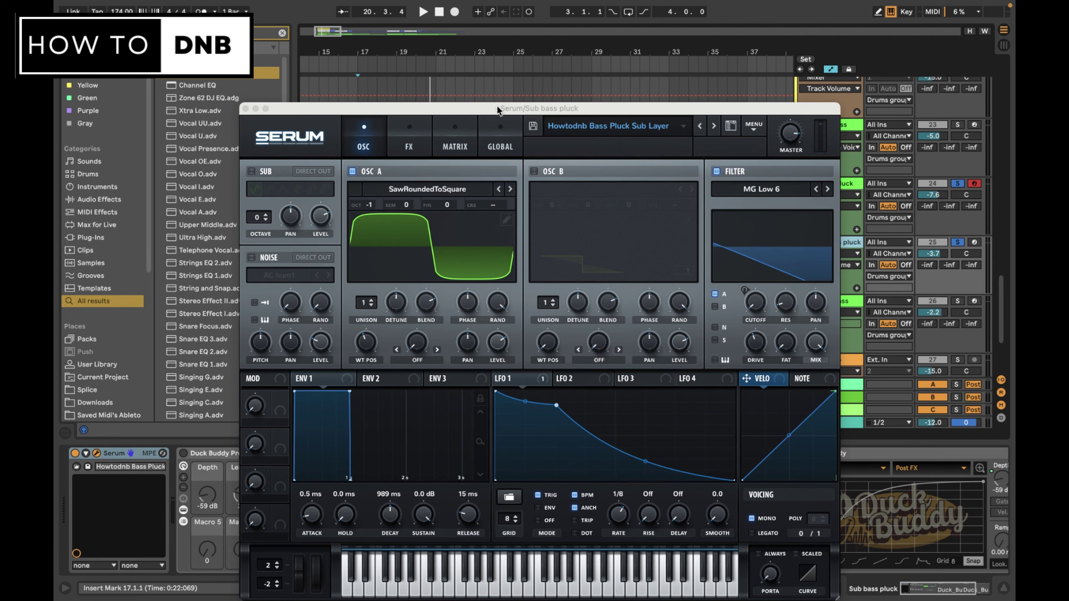
pyautogui.moveTo(498, 109); pyautogui.dragTo(496, 80)
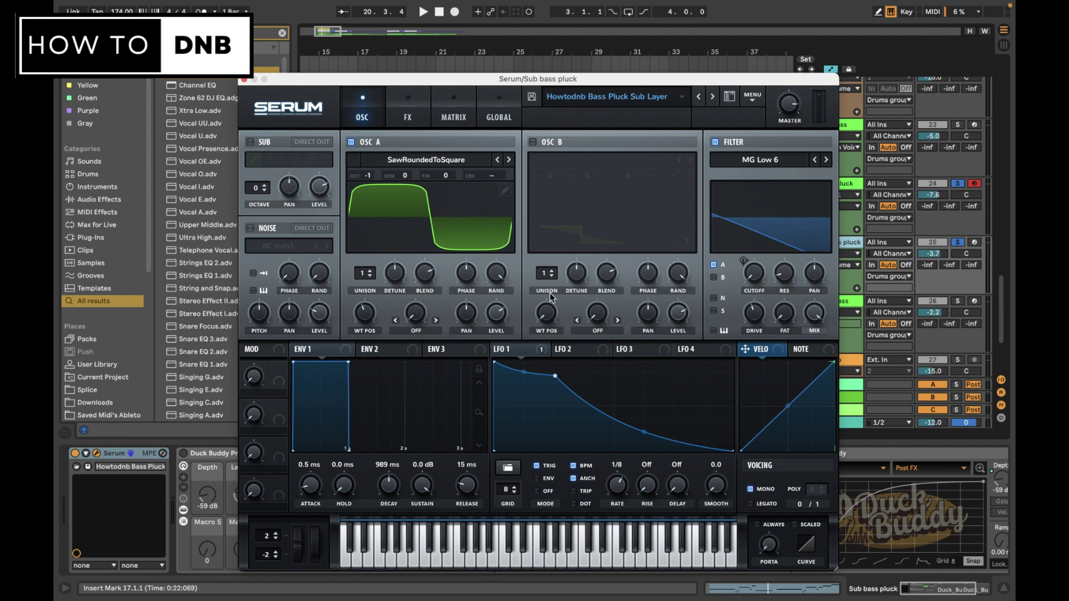
pyautogui.click(409, 110)
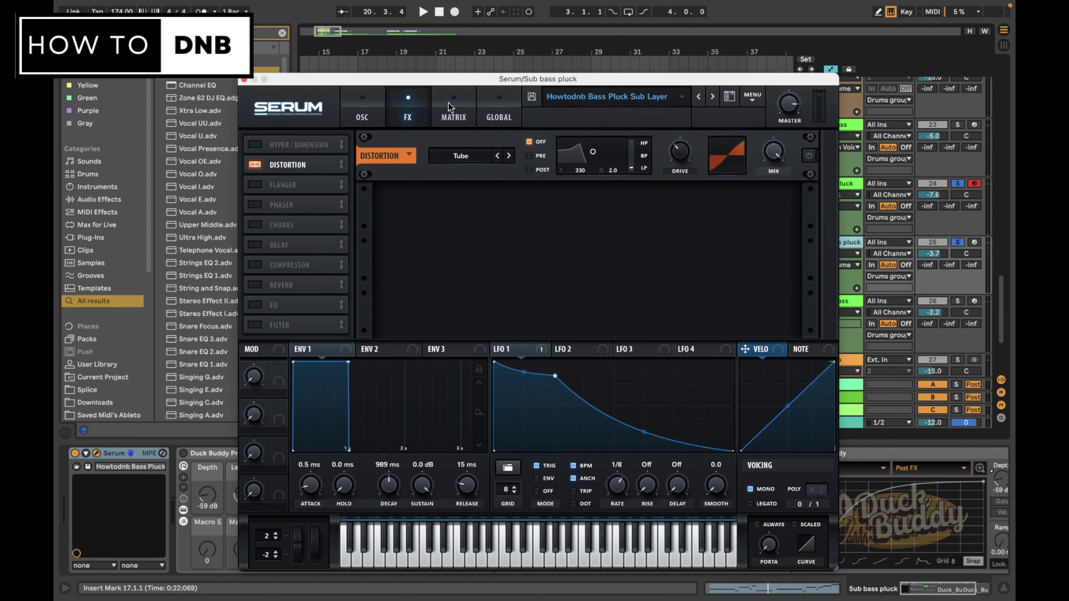
pyautogui.click(369, 115)
pyautogui.click(408, 115)
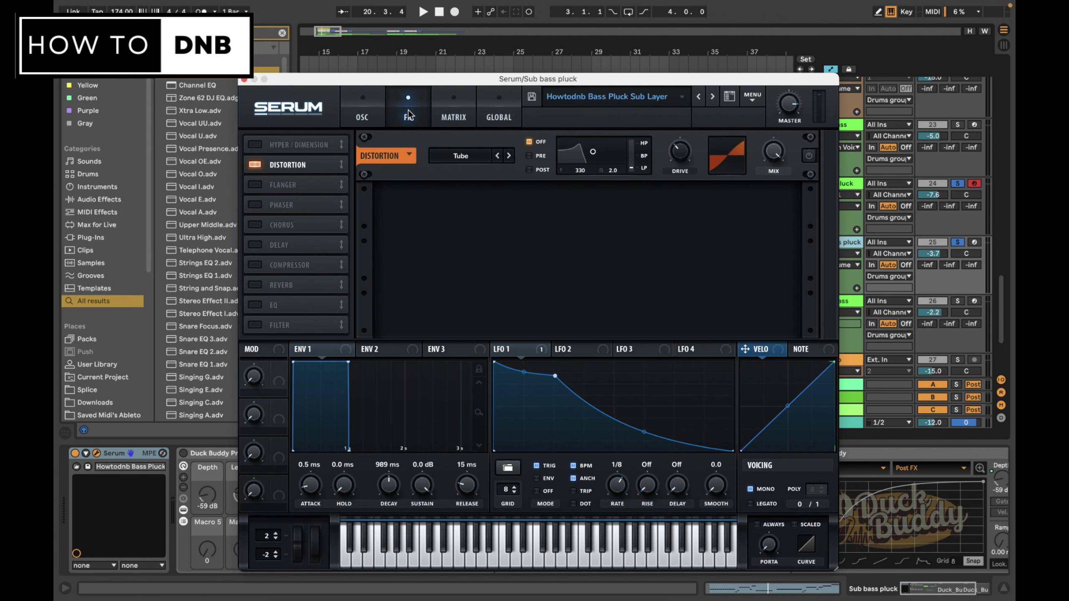
pyautogui.click(245, 79)
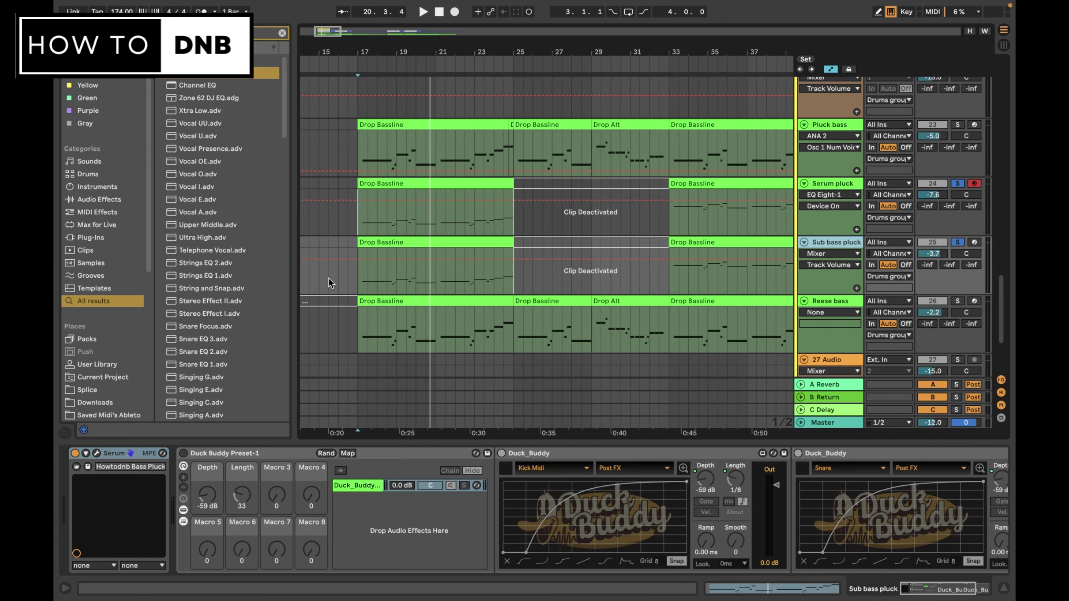
# - Solo only the Sub bass pluck track and play it from bar 17
pyautogui.click(957, 242)
pyautogui.click(357, 275)
pyautogui.press('space')
pyautogui.click(958, 243)
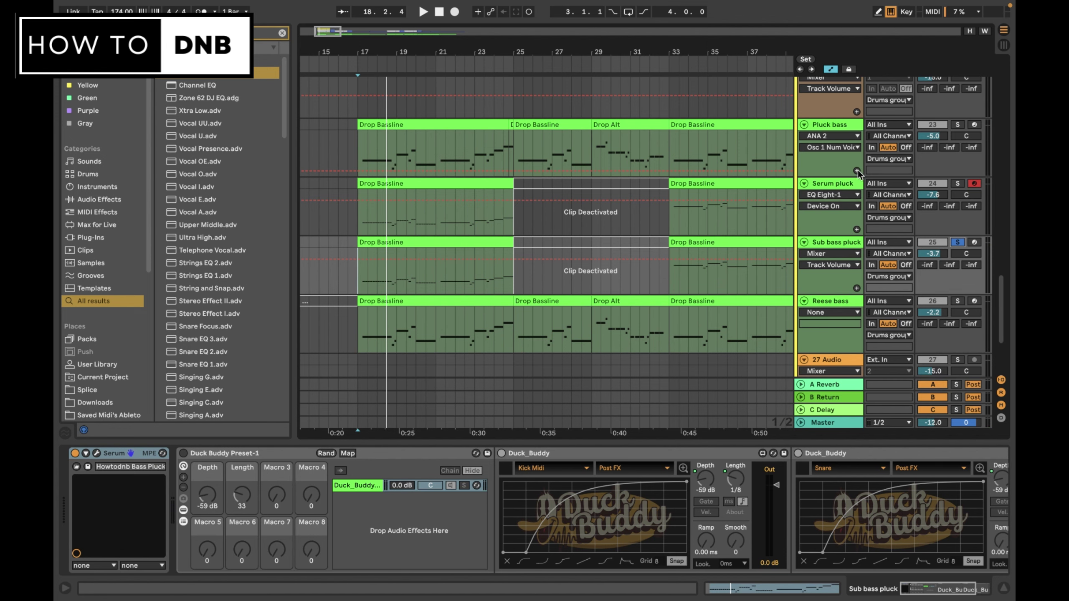
# - Inspect the low-cut band of EQ Eight-1 on the Serum pluck track
pyautogui.click(851, 186)
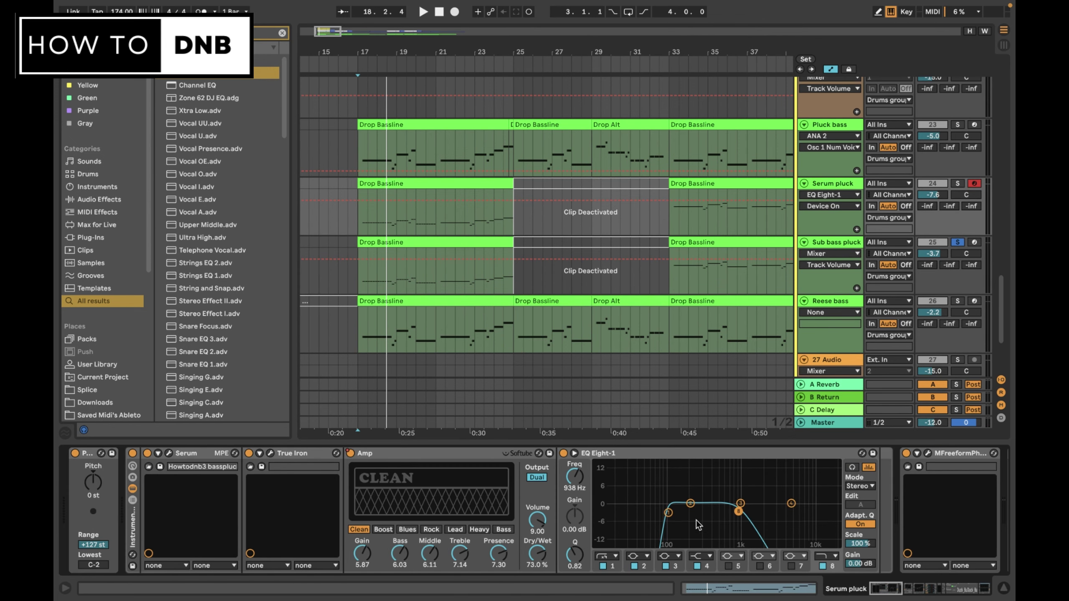
pyautogui.click(670, 514)
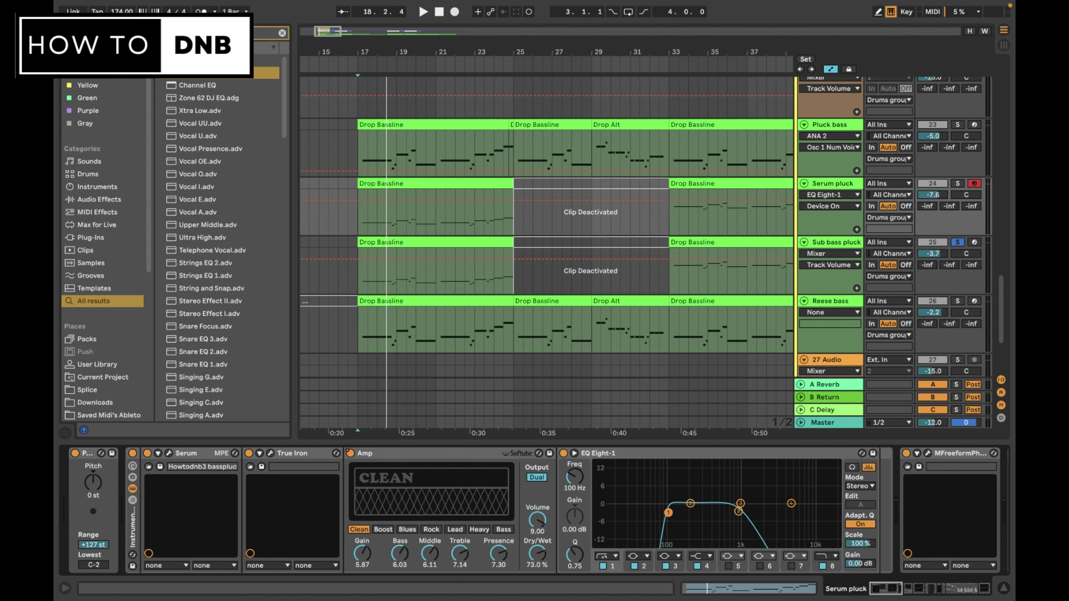
pyautogui.moveTo(669, 512); pyautogui.dragTo(669, 512)
# - Duplicate the Serum pluck and Sub bass pluck tracks, placing the copies below the 27 Audio track
pyautogui.click(847, 245)
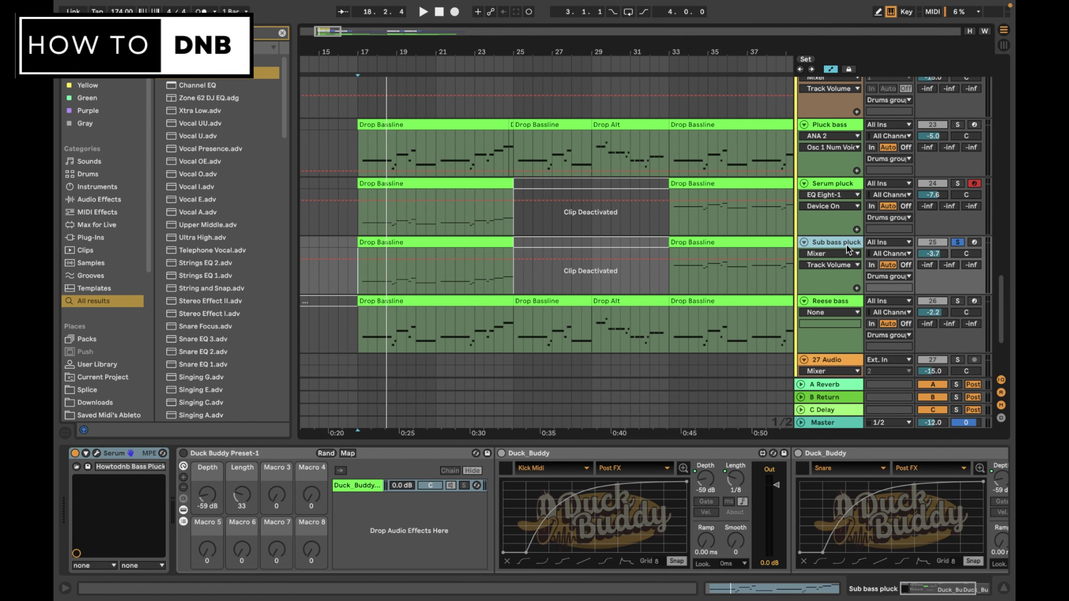
pyautogui.click(854, 189)
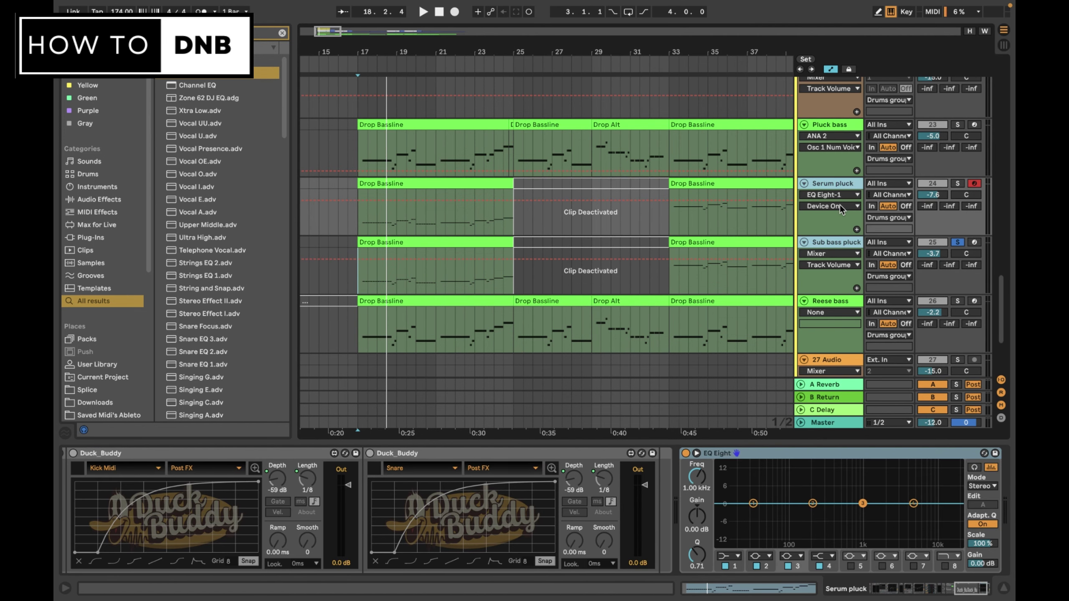
pyautogui.hotkey('ctrl', 'shift', 't')
pyautogui.click(847, 294)
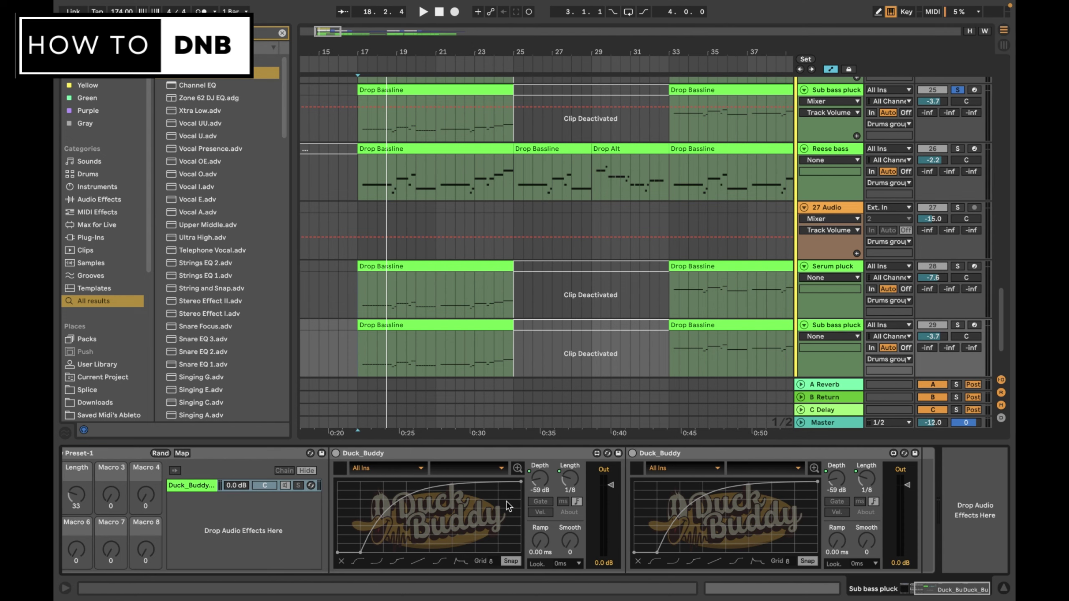
# - Delete the Duck Buddy Preset-1 rack from the duplicated Sub bass pluck track
pyautogui.hscroll(-4, 506, 502)
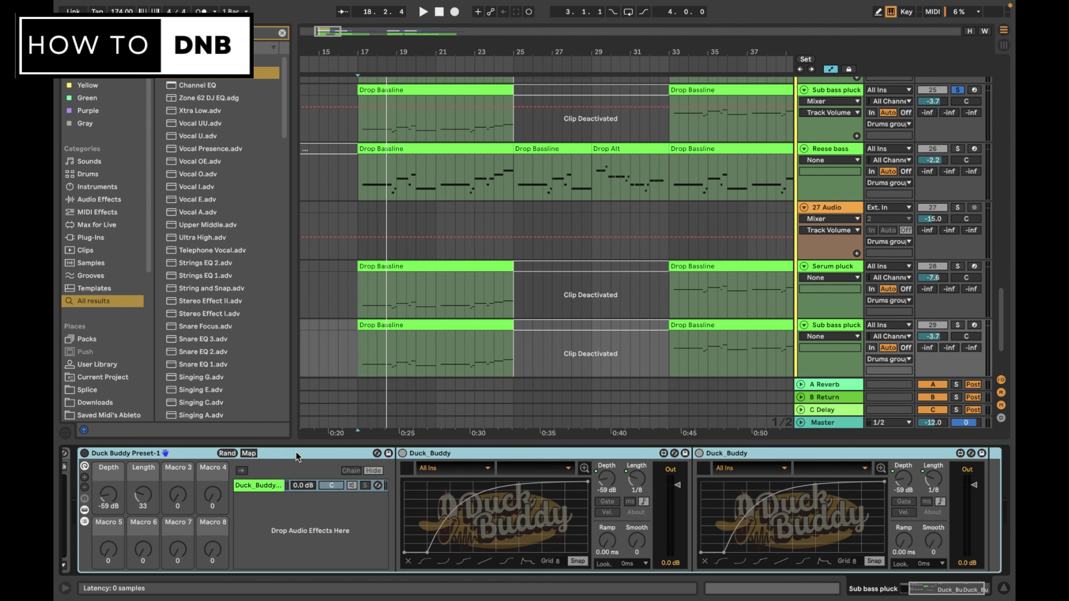
pyautogui.press('Delete')
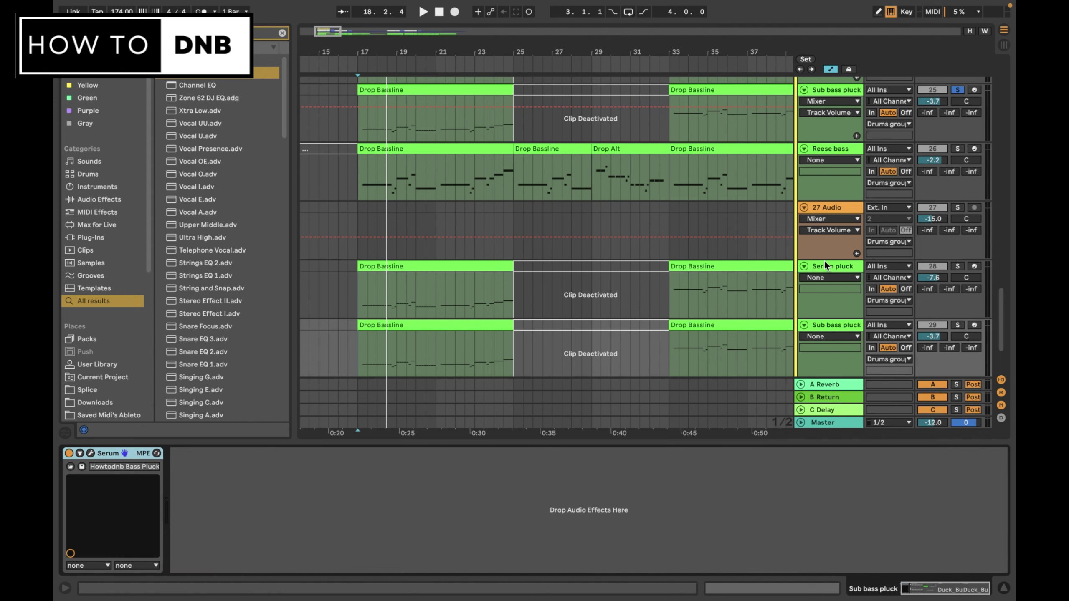
# - Open an initialized Serum on the duplicated Serum pluck track and load Day-Z from the ANA 2 3D Wavetables into oscillator A
pyautogui.click(849, 266)
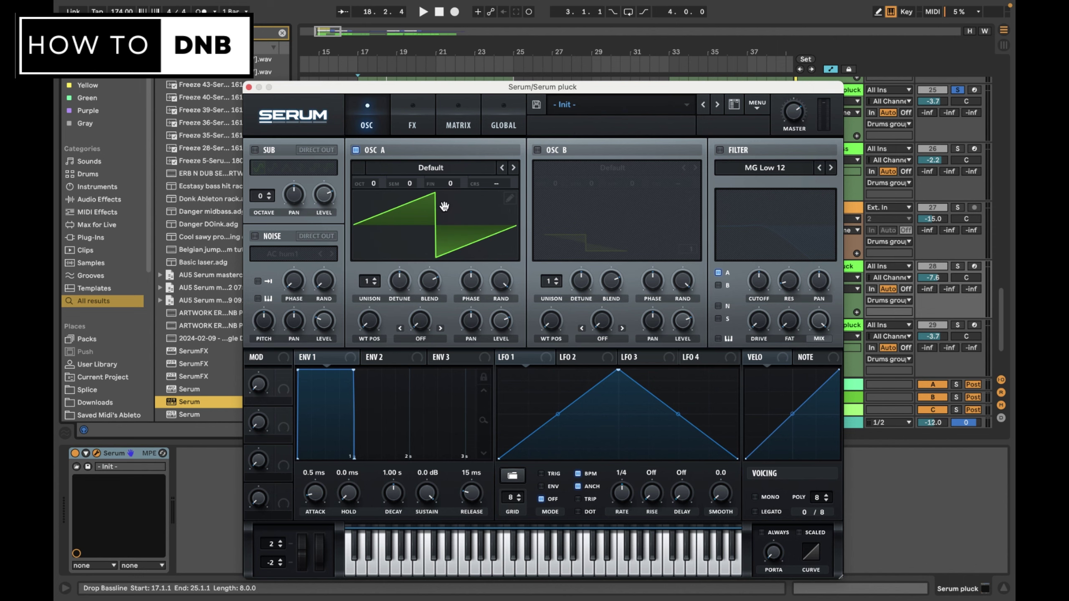
pyautogui.moveTo(577, 88); pyautogui.dragTo(565, 64)
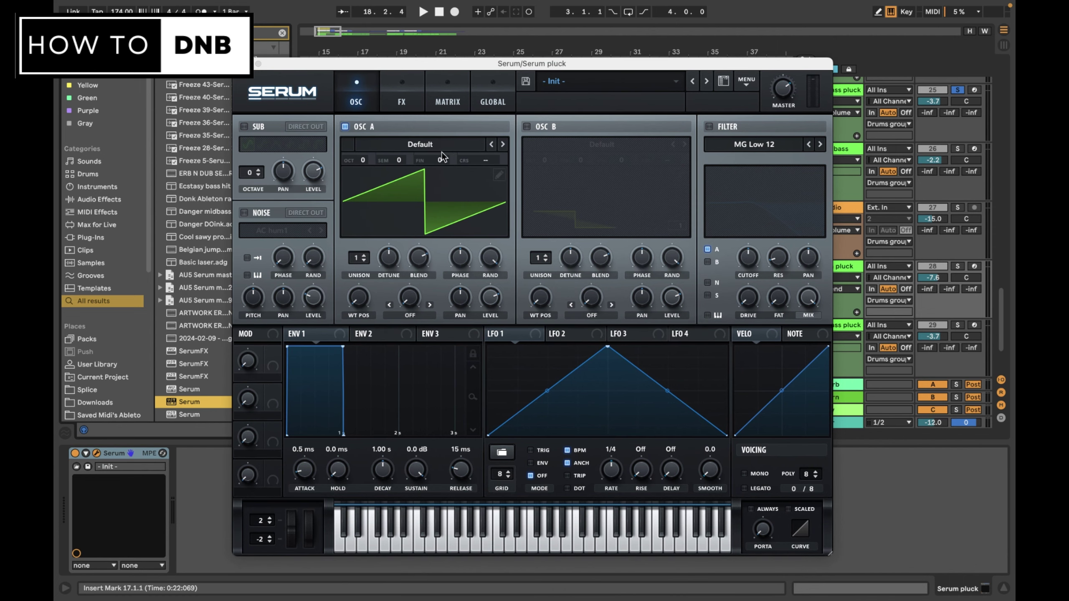
pyautogui.click(448, 151)
pyautogui.moveTo(486, 173)
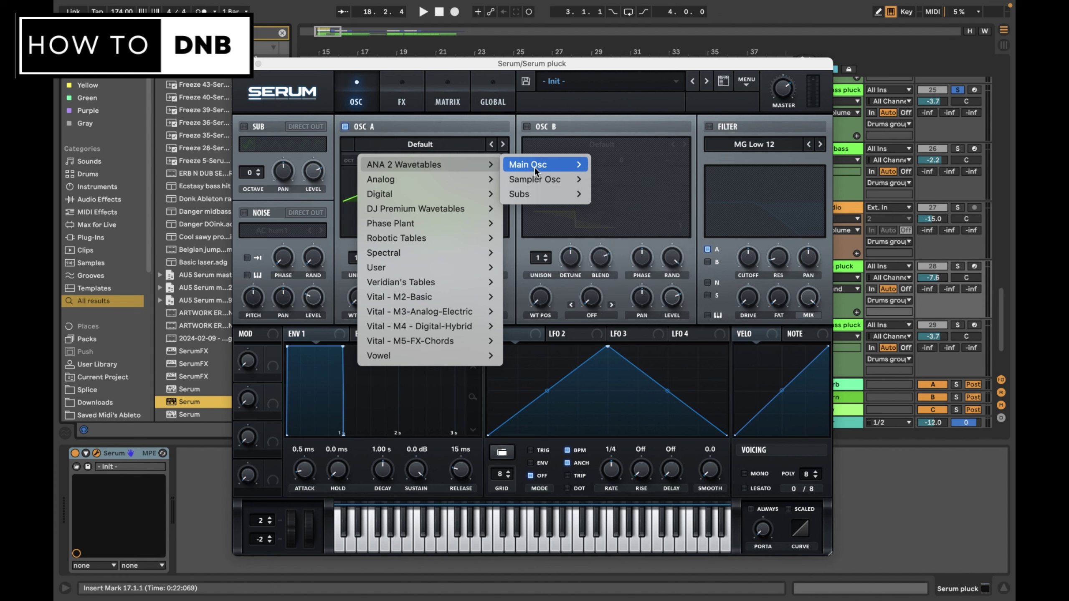
pyautogui.moveTo(534, 167)
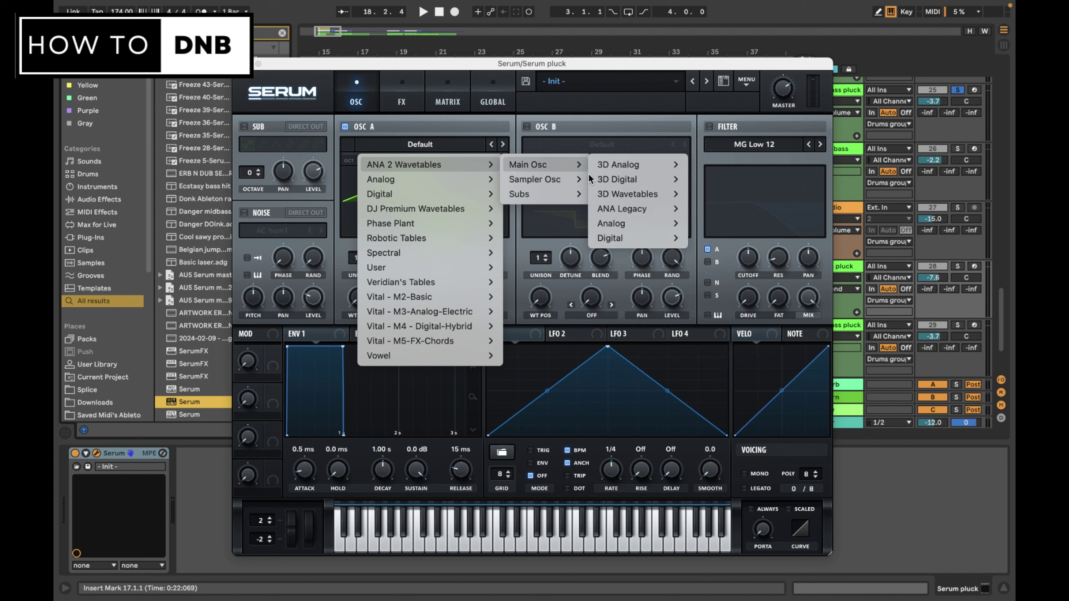
pyautogui.moveTo(611, 199)
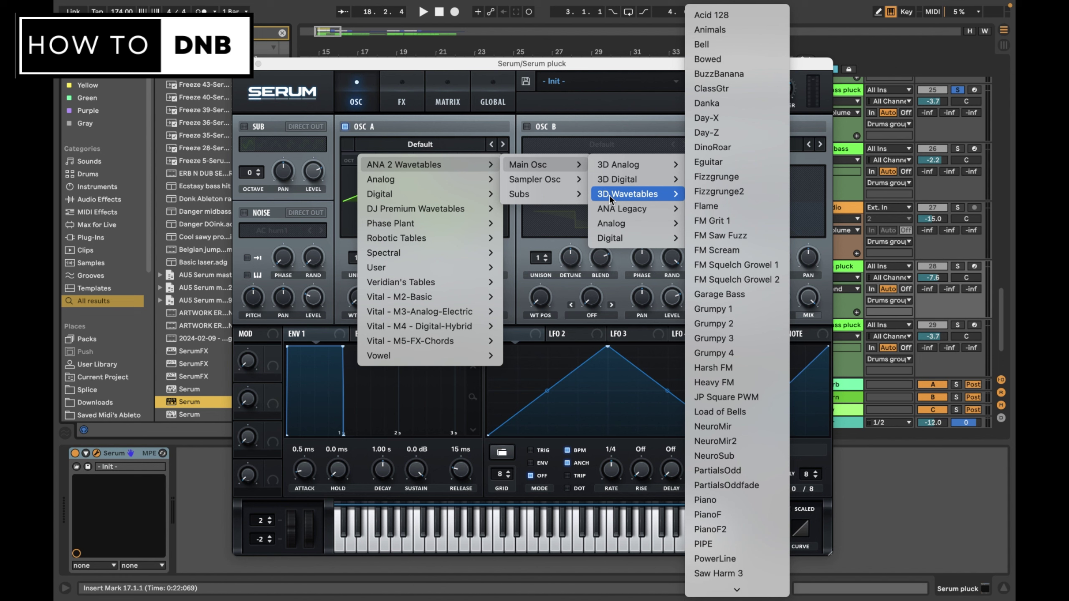
pyautogui.click(745, 133)
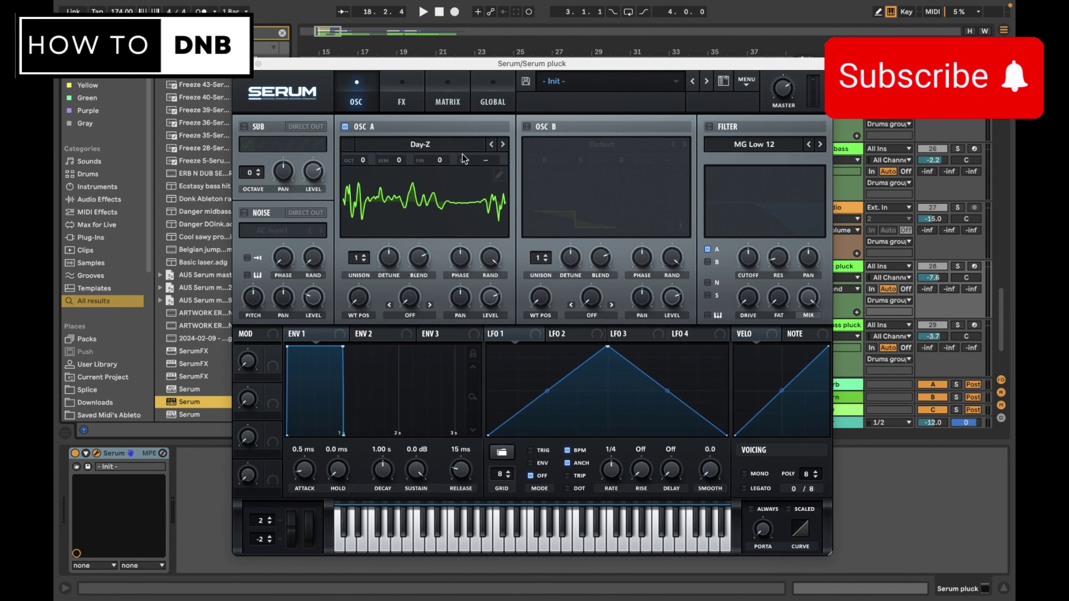
pyautogui.click(470, 144)
pyautogui.moveTo(459, 167)
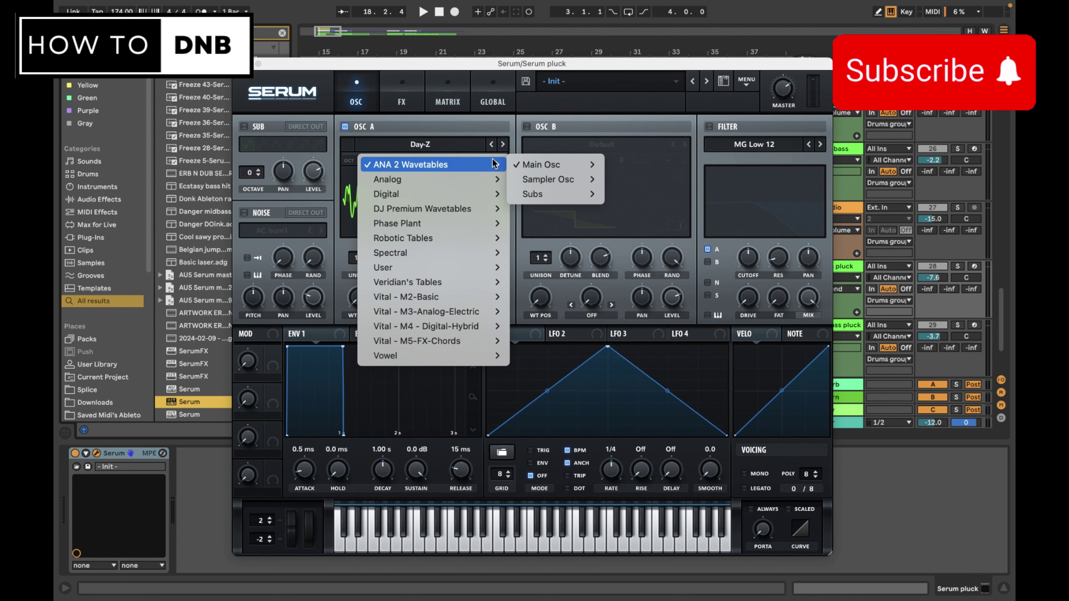
pyautogui.moveTo(529, 164)
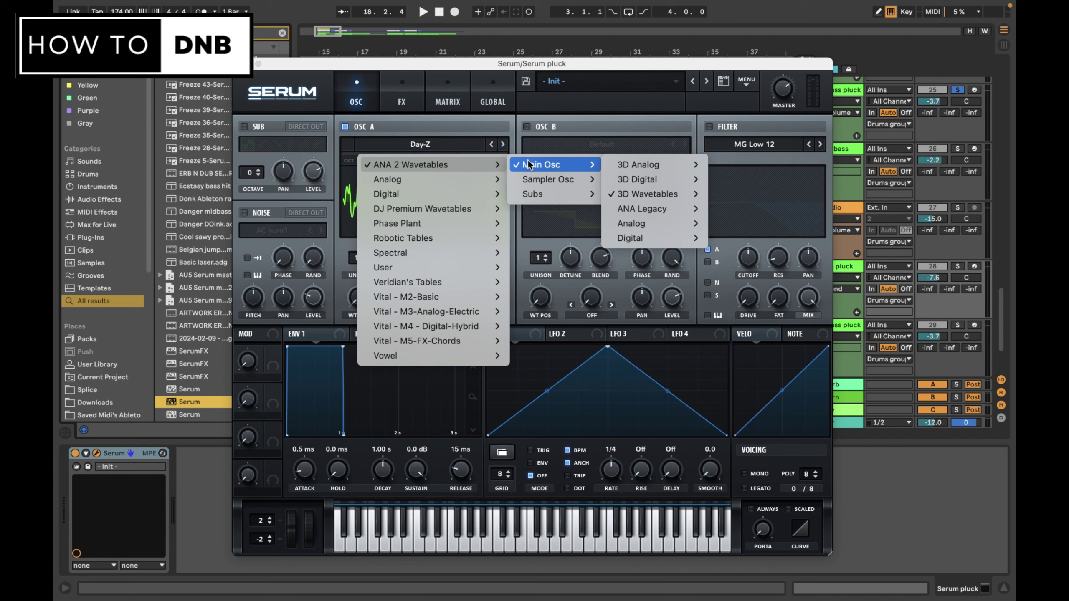
pyautogui.click(523, 124)
# - Enable oscillator B and load the DinoRoar wavetable from the ANA 2 3D Wavetables
pyautogui.click(527, 126)
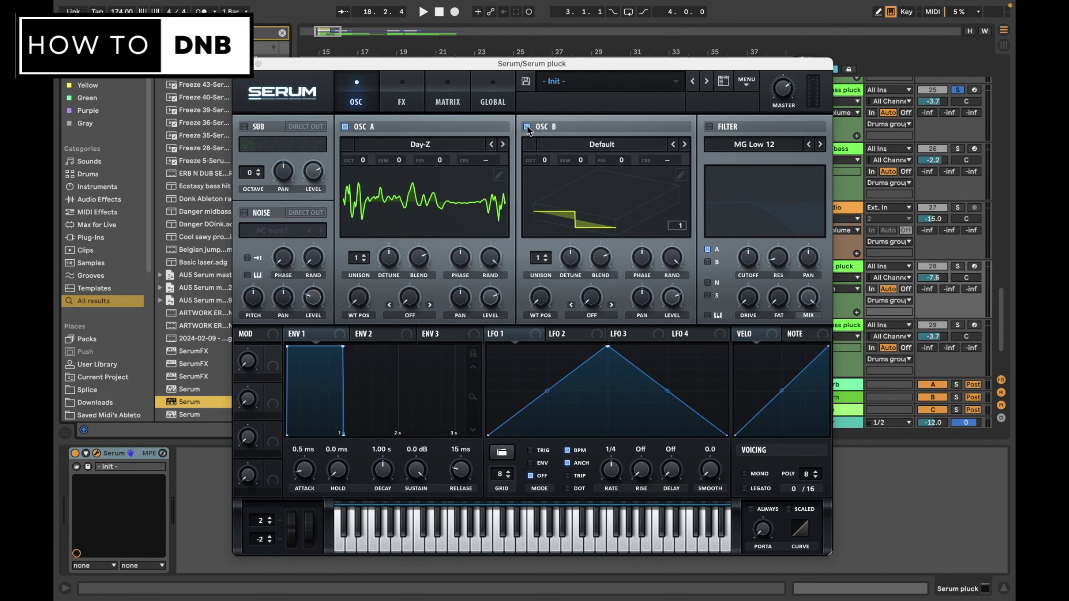
pyautogui.click(620, 148)
pyautogui.moveTo(620, 169)
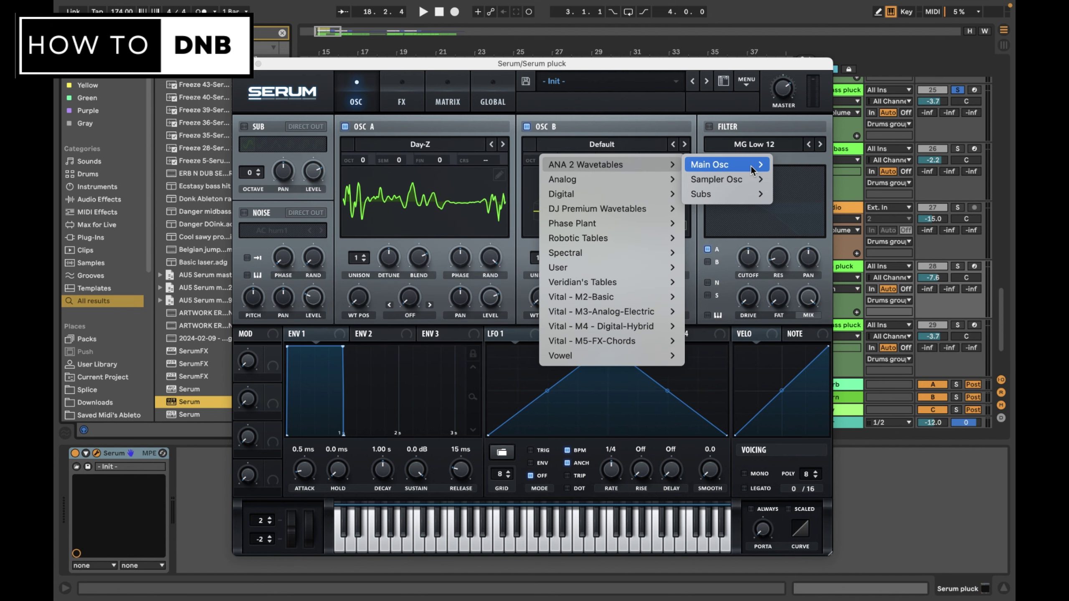
pyautogui.moveTo(751, 169)
pyautogui.moveTo(802, 178)
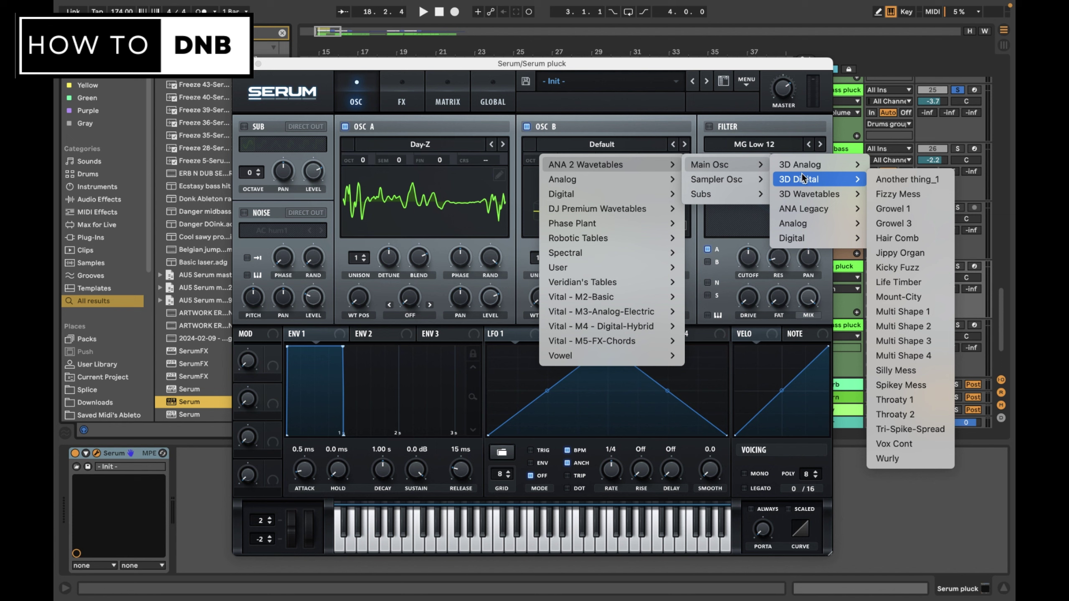
pyautogui.moveTo(815, 196)
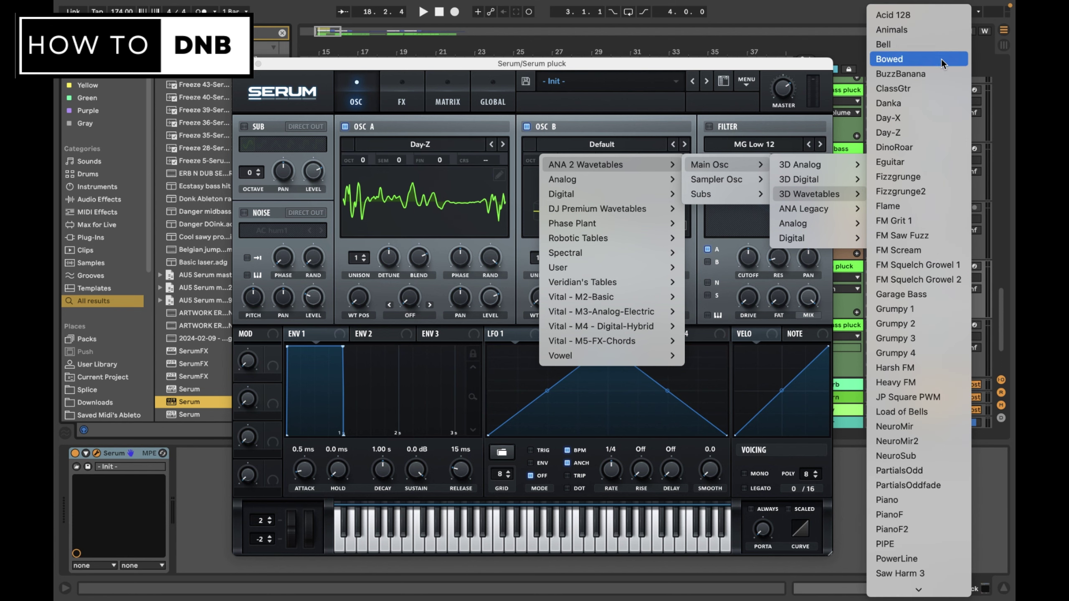
pyautogui.click(923, 145)
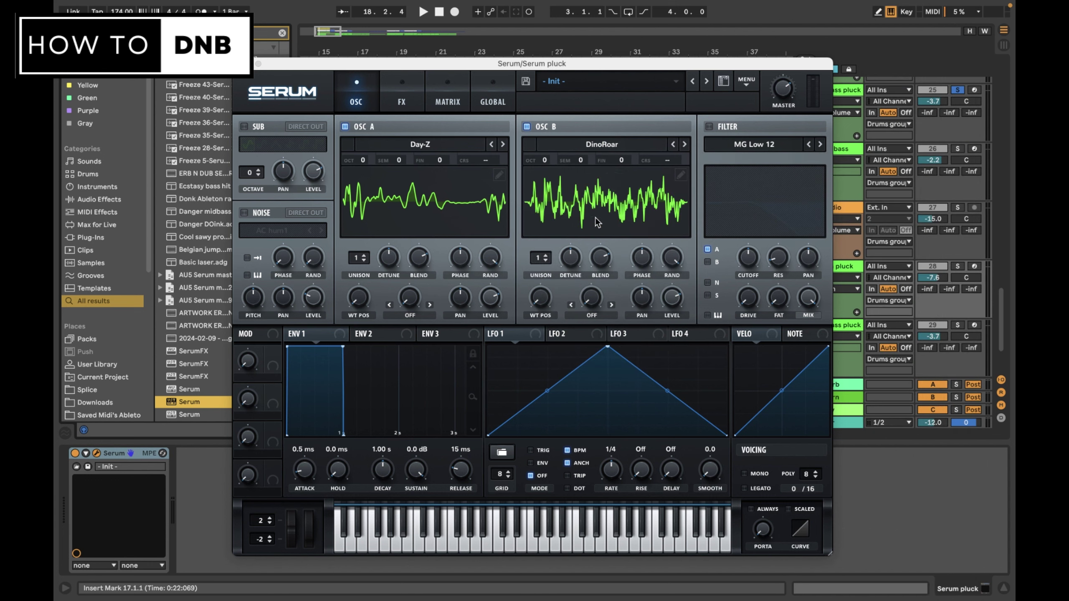
# - Adjust oscillator B's wavetable position and level, and switch the oscillator off
pyautogui.moveTo(539, 307); pyautogui.dragTo(568, 311)
pyautogui.scroll(-5, 673, 297)
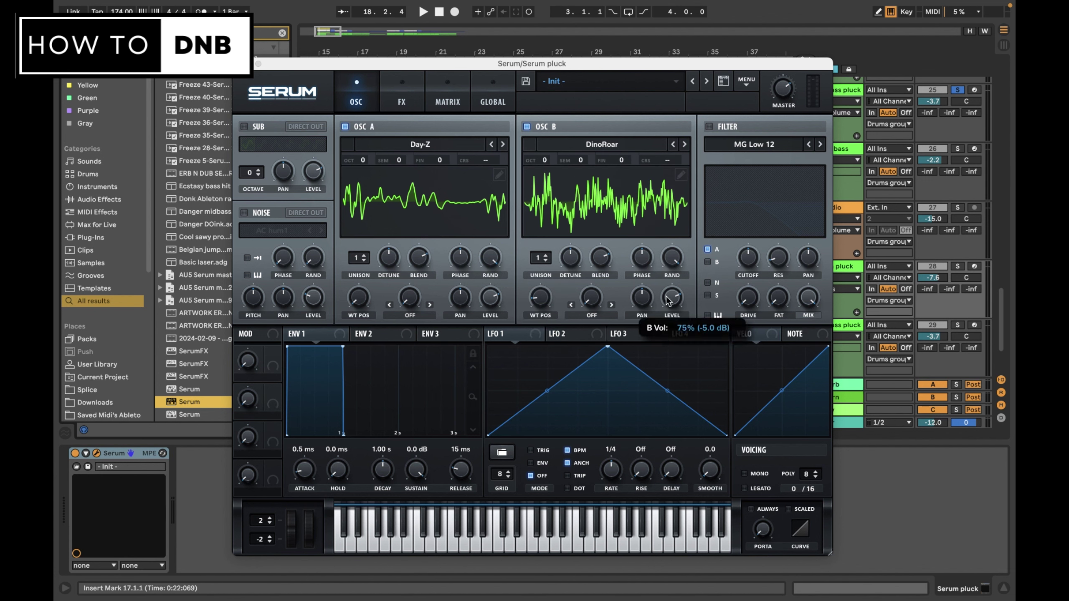
pyautogui.click(527, 126)
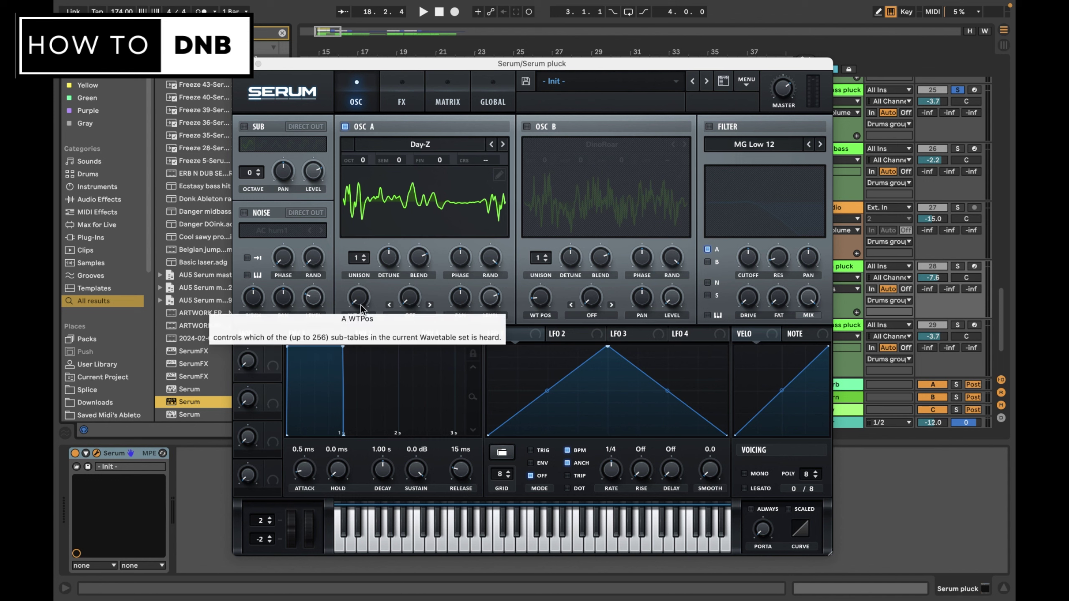
# - Raise oscillator A's wavetable position to 17 and return it to the first frame
pyautogui.scroll(5, 361, 303)
pyautogui.scroll(10, 363, 300)
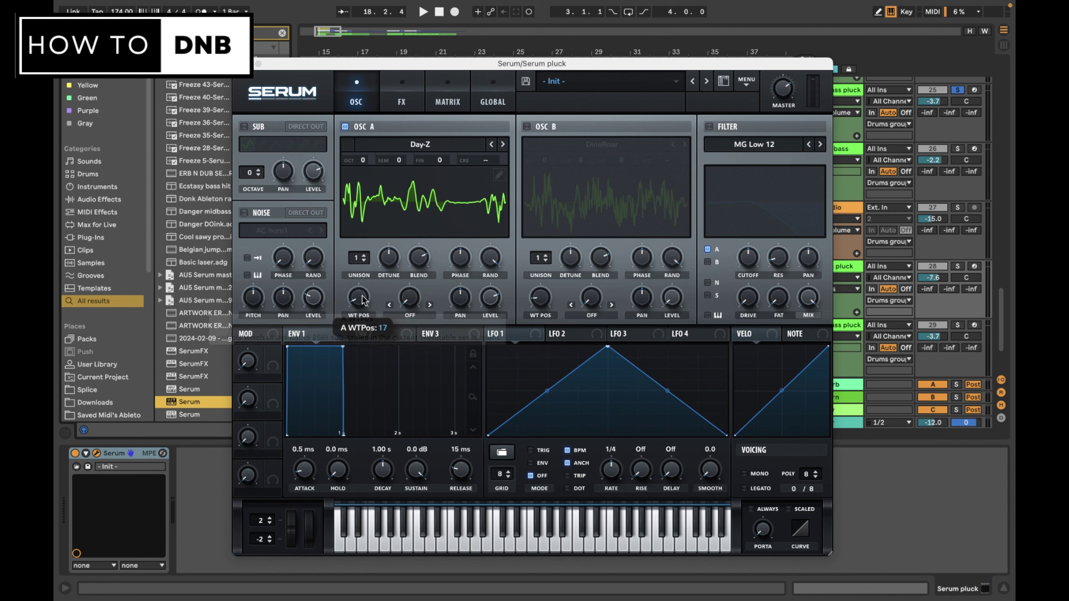
pyautogui.moveTo(363, 295); pyautogui.dragTo(366, 330)
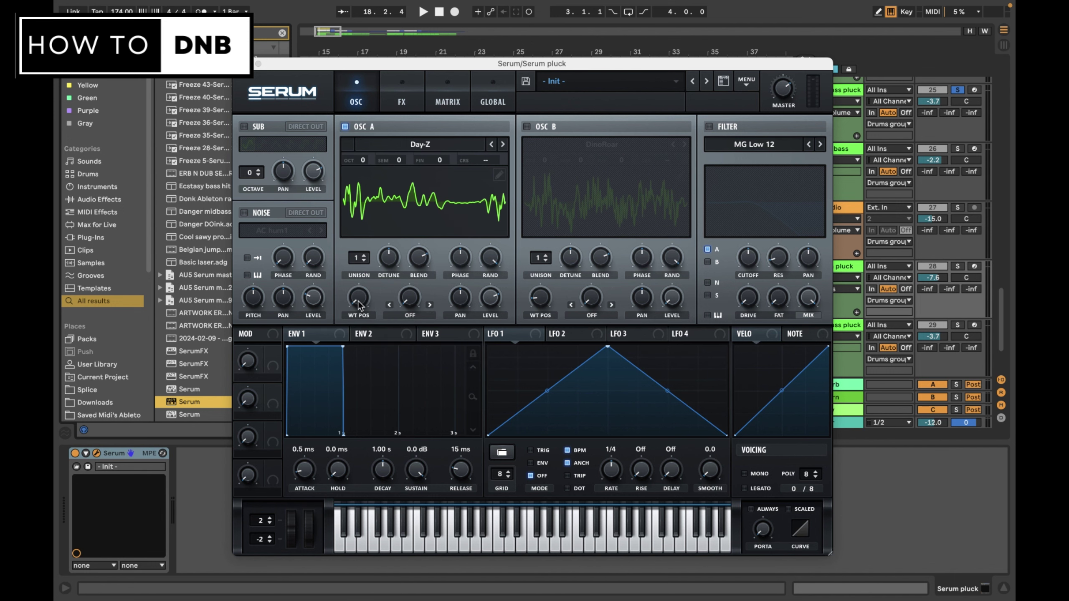
# - Look through the Day-Z wavetable's frames in oscillator A's table editor, and close the editor
pyautogui.click(499, 174)
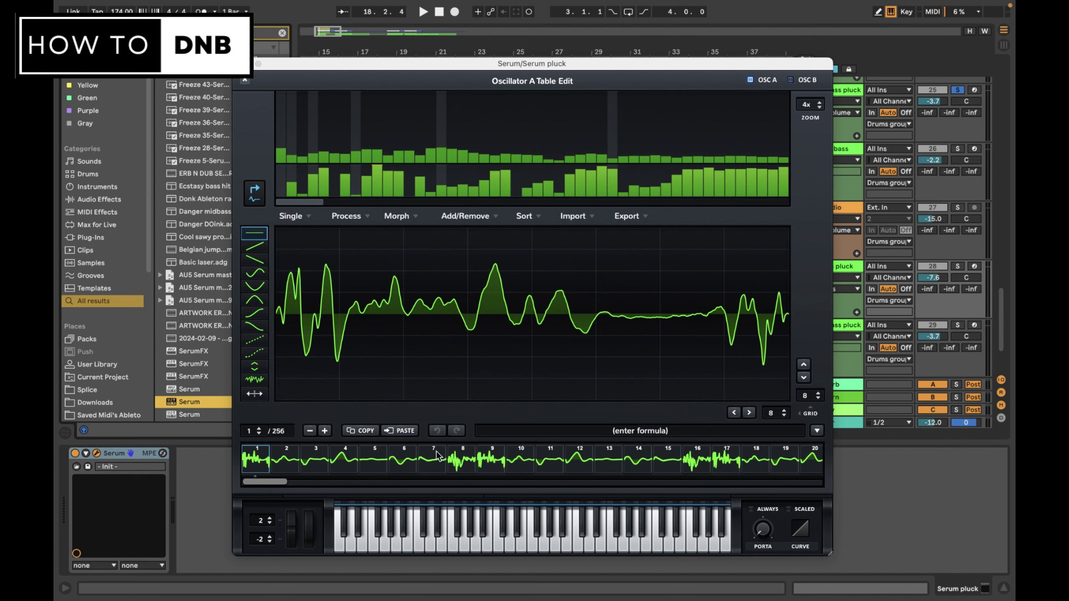
pyautogui.hscroll(10, 438, 456)
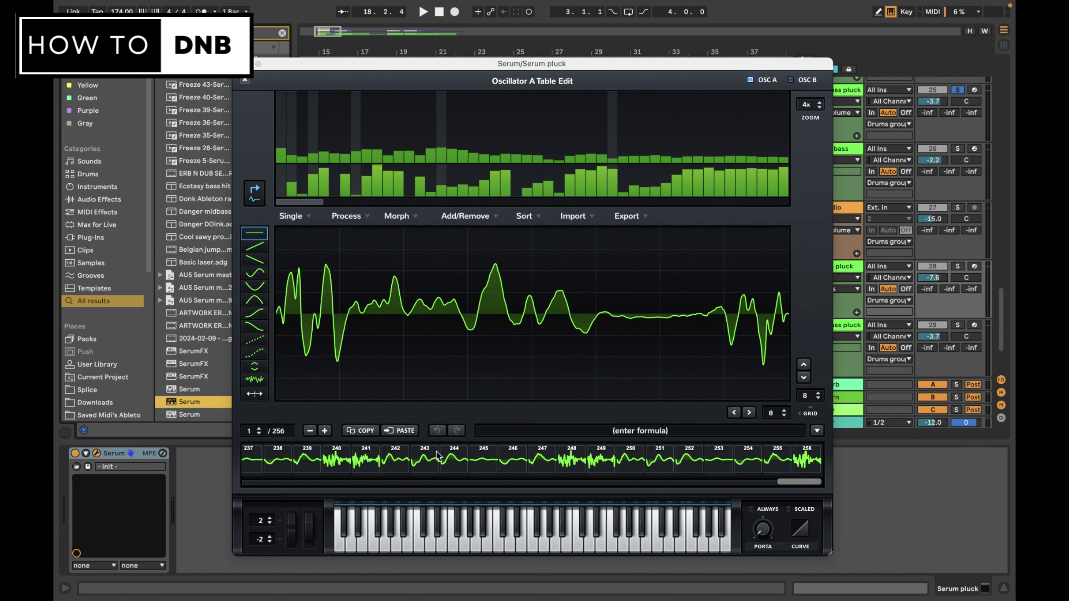
pyautogui.click(246, 82)
# - Sweep oscillator A's wavetable position up to 240 and bring it back to the first frame
pyautogui.moveTo(361, 306); pyautogui.dragTo(412, 212)
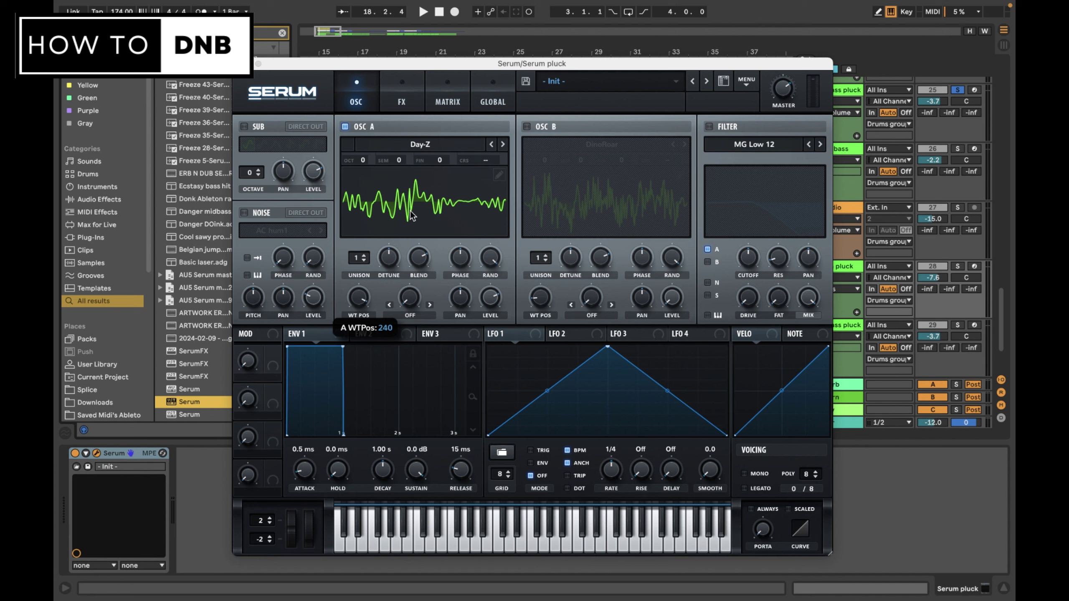
pyautogui.moveTo(411, 216); pyautogui.dragTo(412, 215)
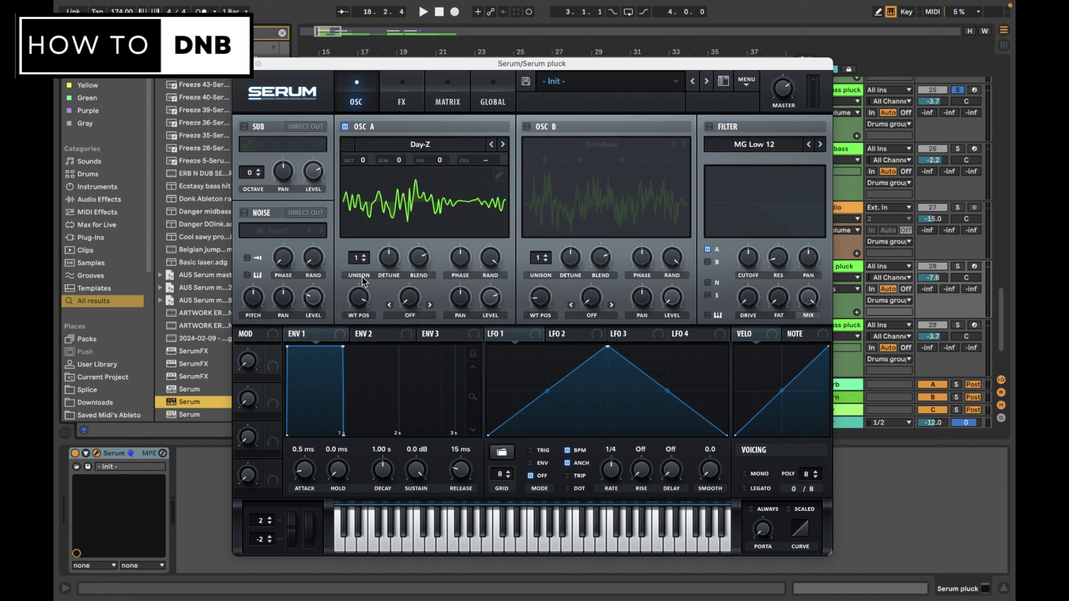
pyautogui.moveTo(363, 302)
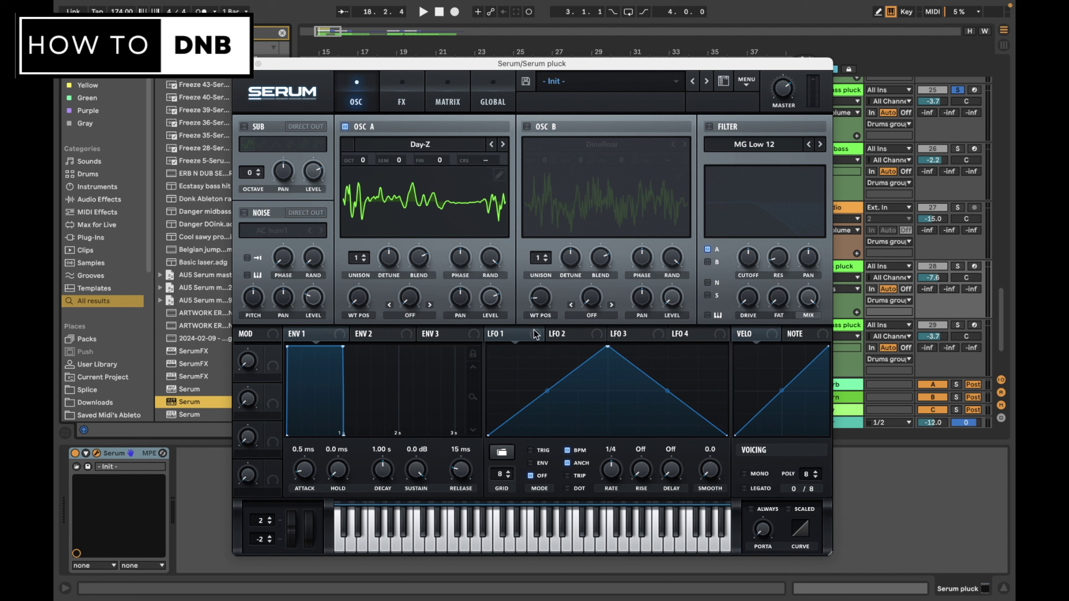
# - Reshape LFO 1 into a descending ramp at a 1/8 rate and assign it to oscillator A's level
pyautogui.moveTo(534, 332); pyautogui.dragTo(327, 247)
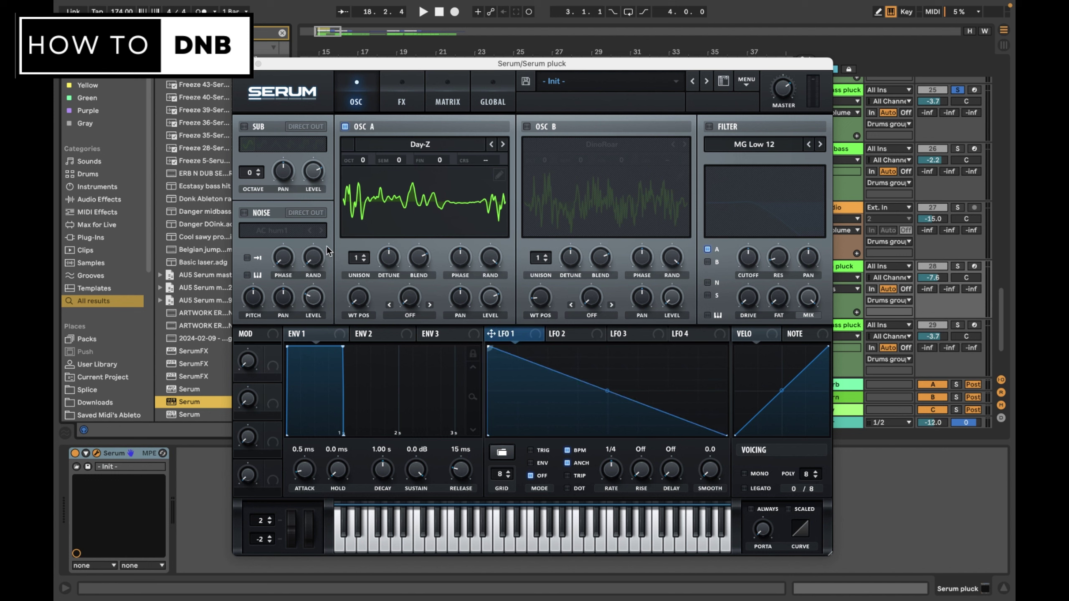
pyautogui.moveTo(498, 334); pyautogui.dragTo(491, 297)
pyautogui.moveTo(481, 281); pyautogui.dragTo(510, 240)
pyautogui.press('super+alt+p')
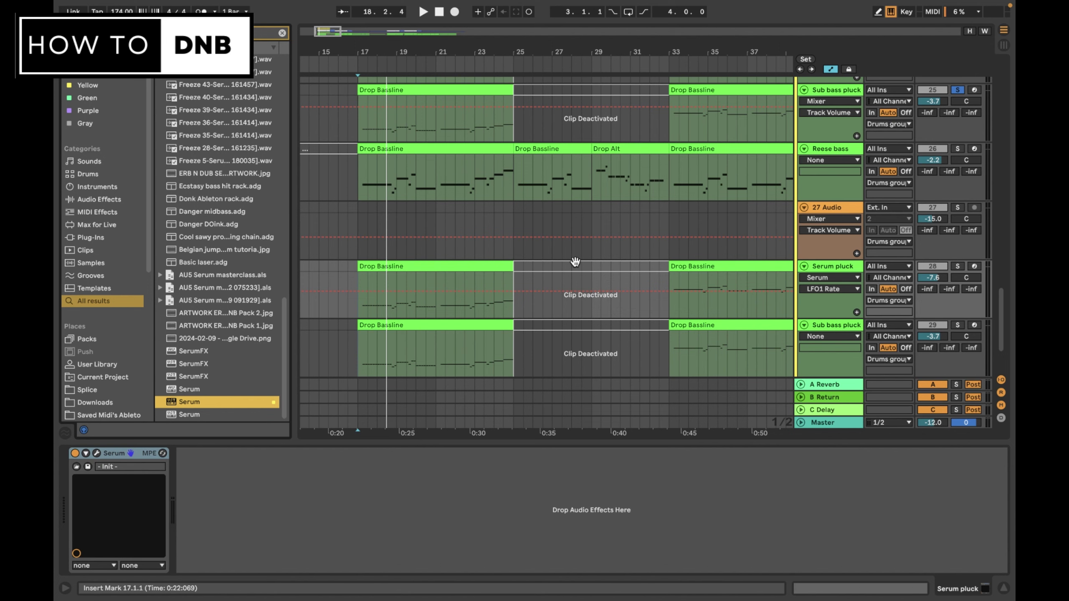
# - Delete the clips from bar 25 onward on the duplicated Serum pluck and Sub bass pluck tracks
pyautogui.scroll(-10, 576, 261)
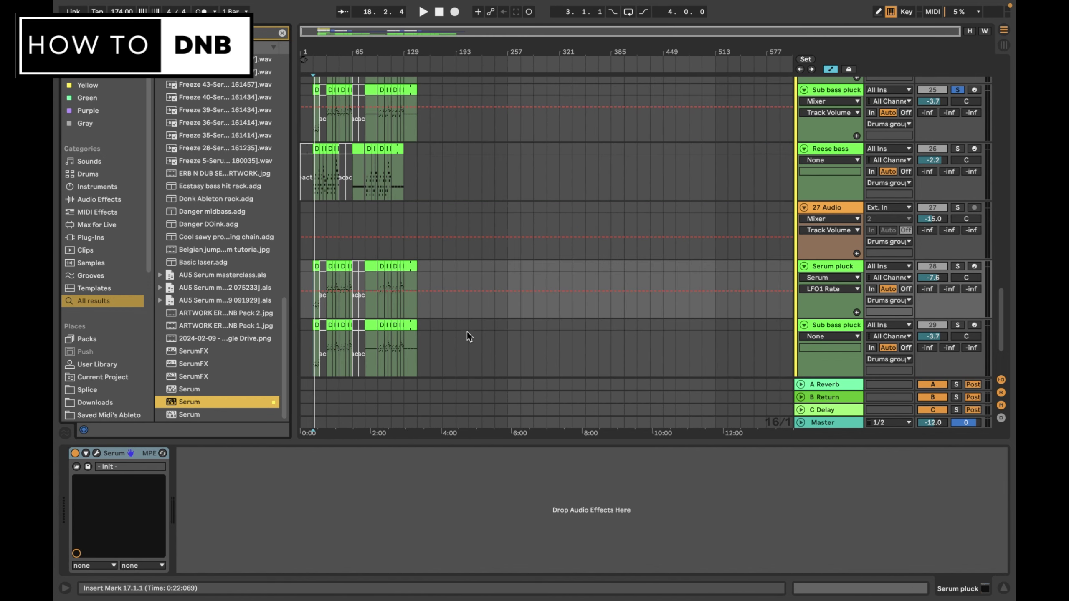
pyautogui.moveTo(434, 380); pyautogui.dragTo(322, 270)
pyautogui.scroll(10, 321, 268)
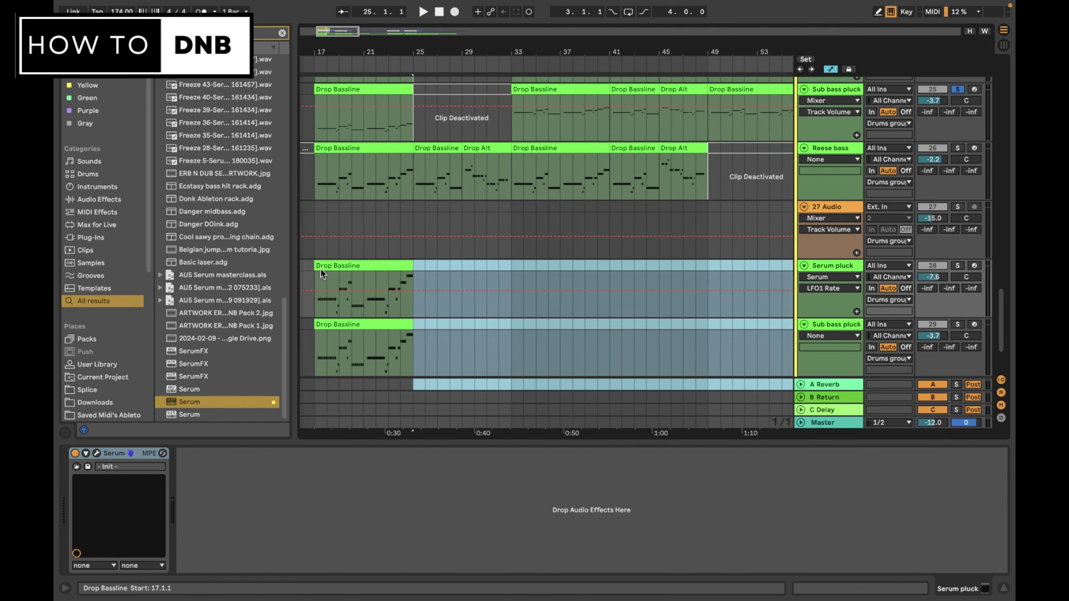
# - Group the duplicated Serum pluck and Sub bass pluck tracks together
pyautogui.click(856, 265)
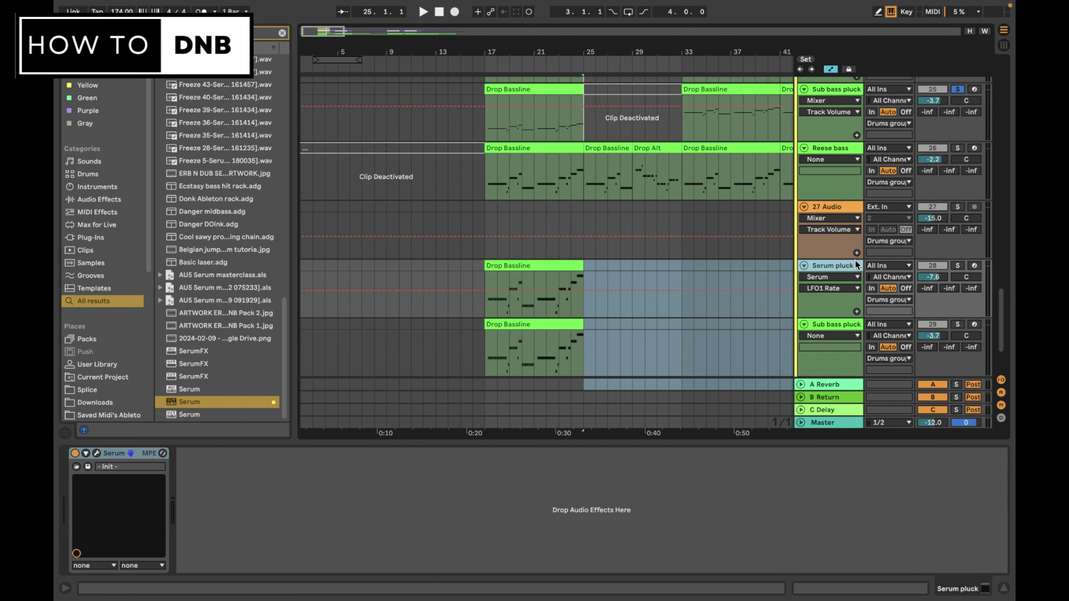
pyautogui.click(845, 324)
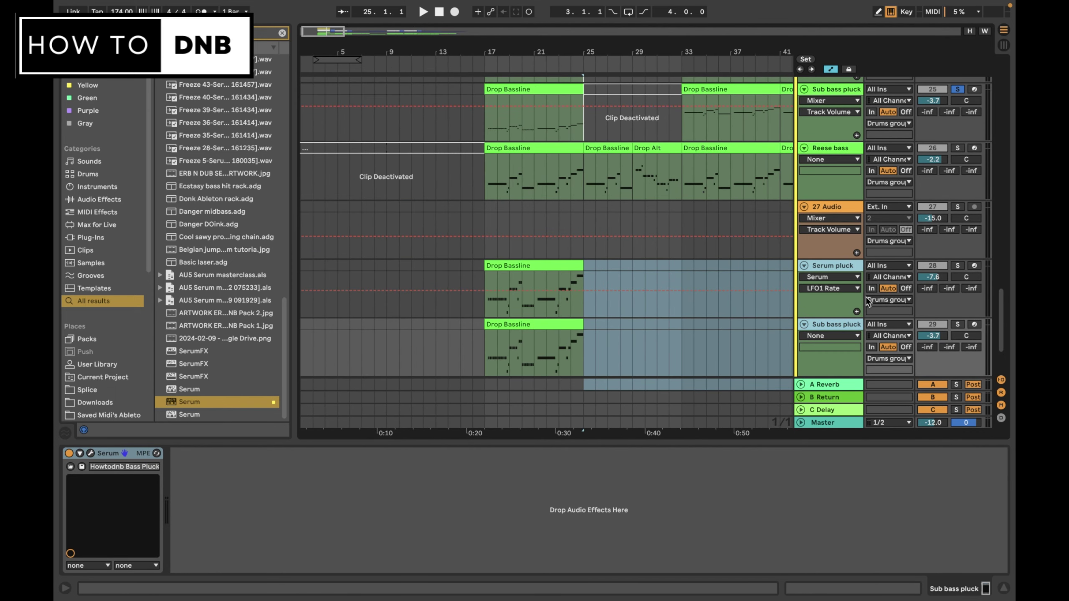
pyautogui.hotkey('ctrl', 'g')
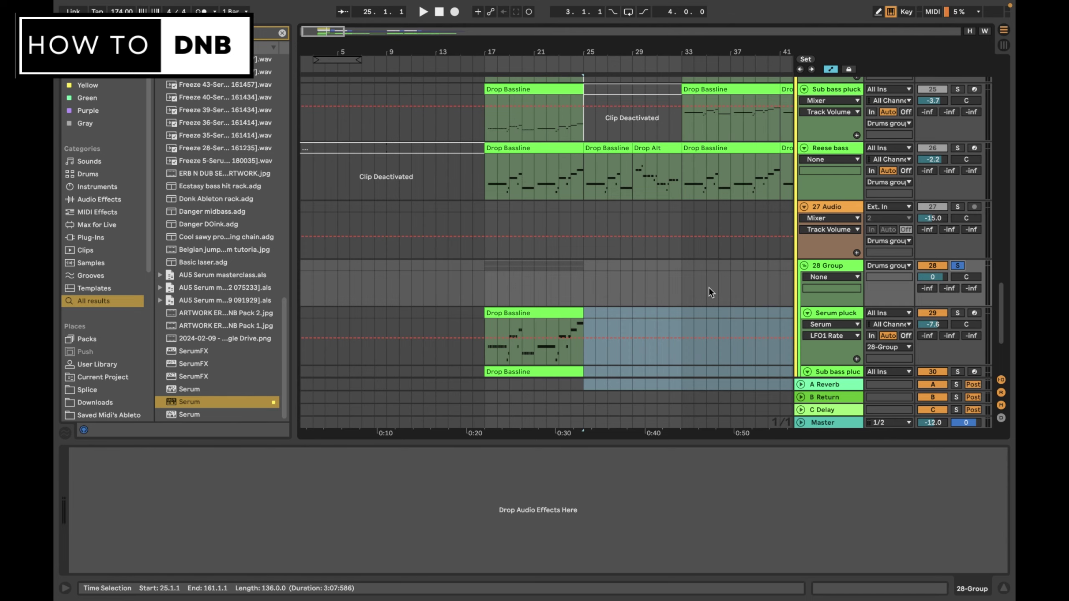
# - Search the browser for "eq" and add an EQ Eight to the grouped Serum pluck track
pyautogui.scroll(-4, 709, 287)
pyautogui.click(494, 255)
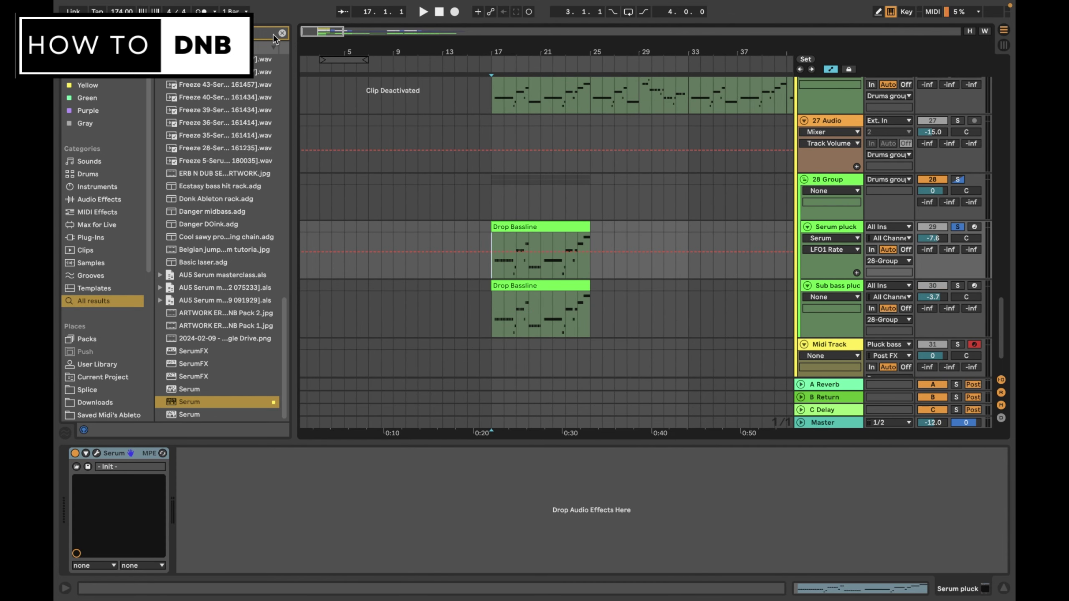
pyautogui.write('eq')
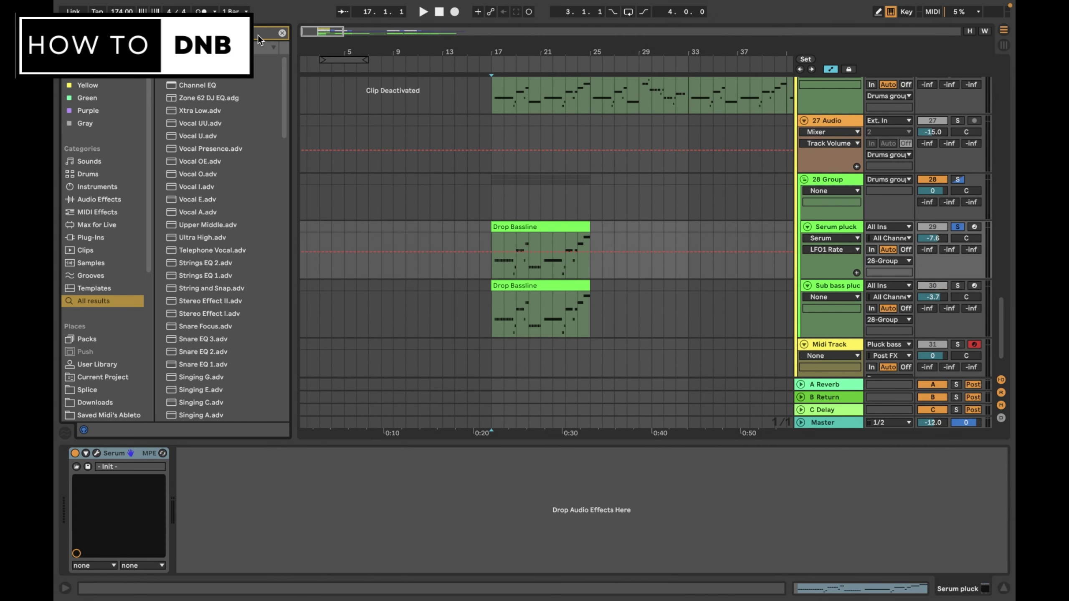
pyautogui.click(214, 76)
pyautogui.press('Return')
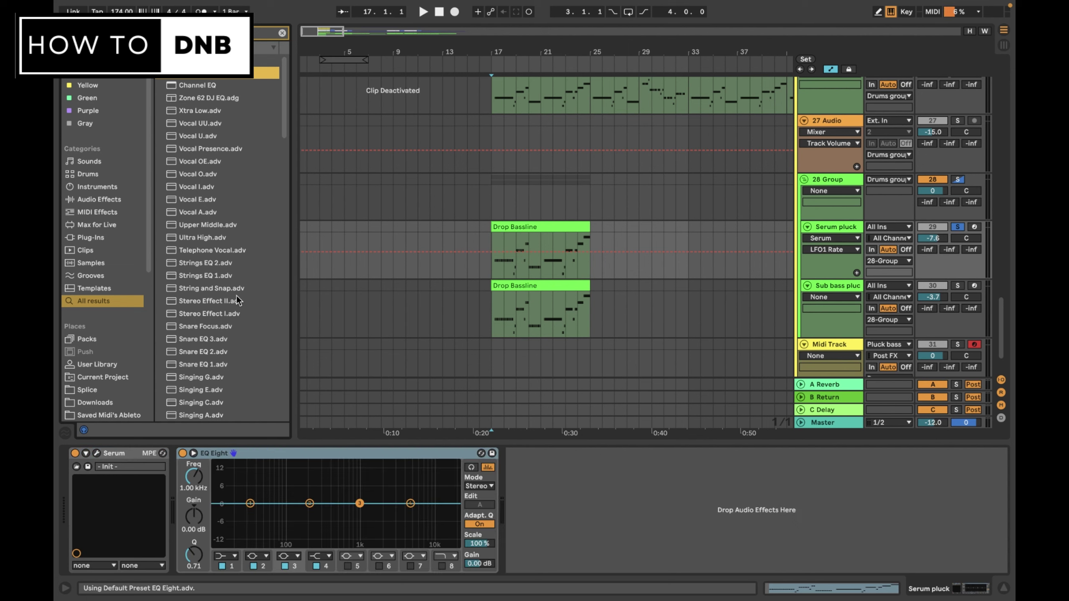
# - Change EQ Eight band 1 to a low cut at about 141 Hz and audition the pluck
pyautogui.click(234, 556)
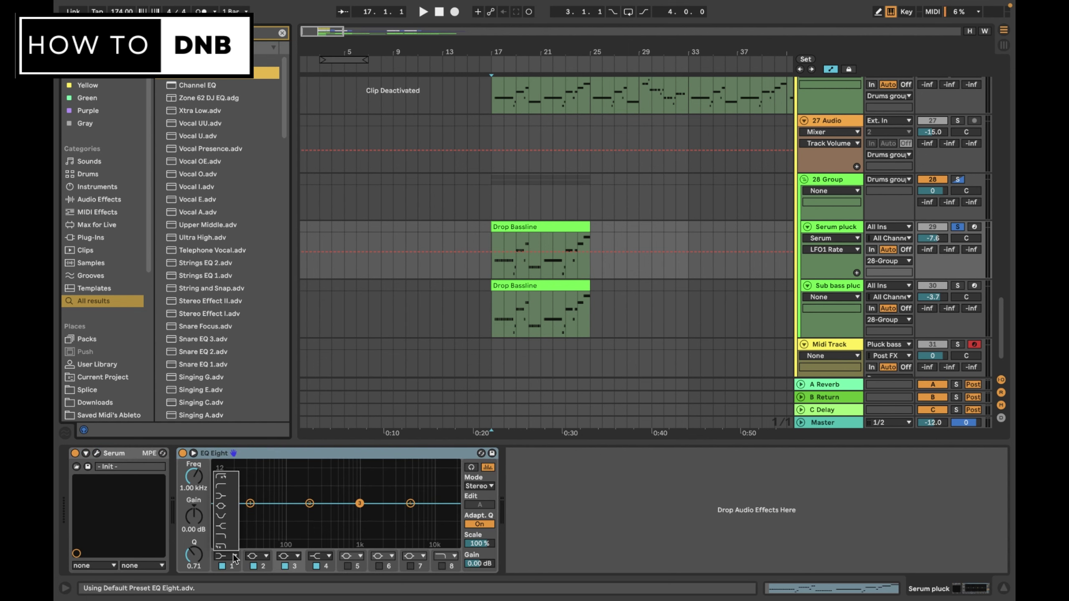
pyautogui.click(230, 479)
pyautogui.moveTo(251, 515); pyautogui.dragTo(299, 514)
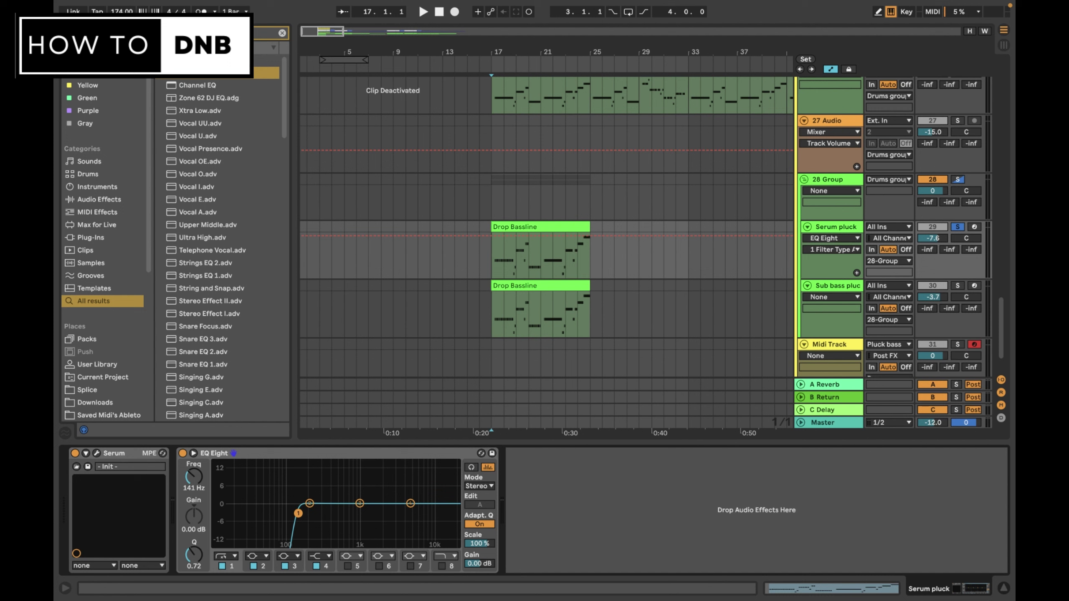
pyautogui.press('space')
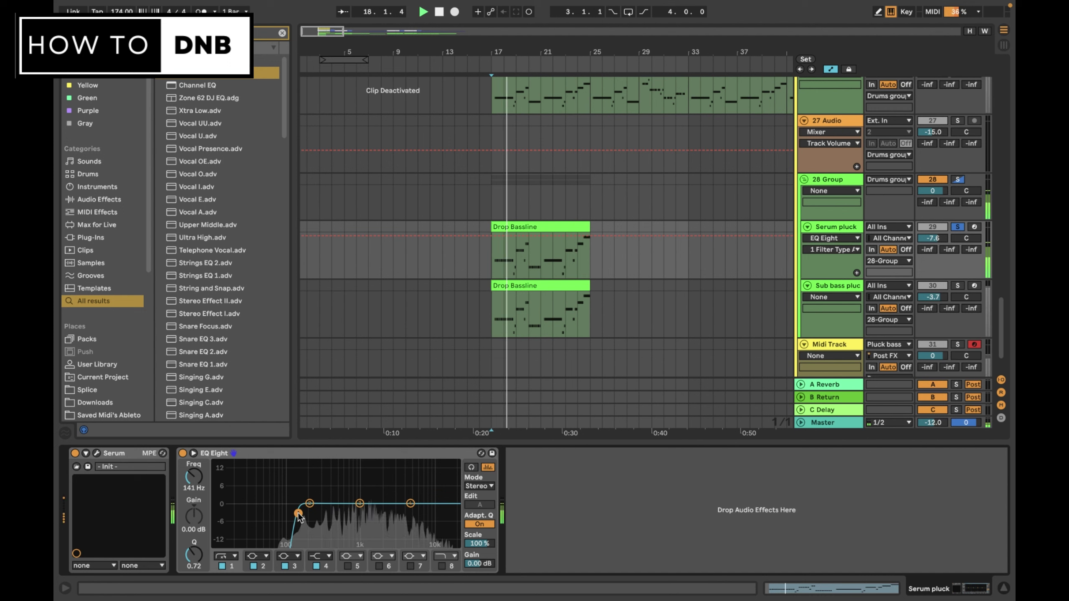
pyautogui.press('space')
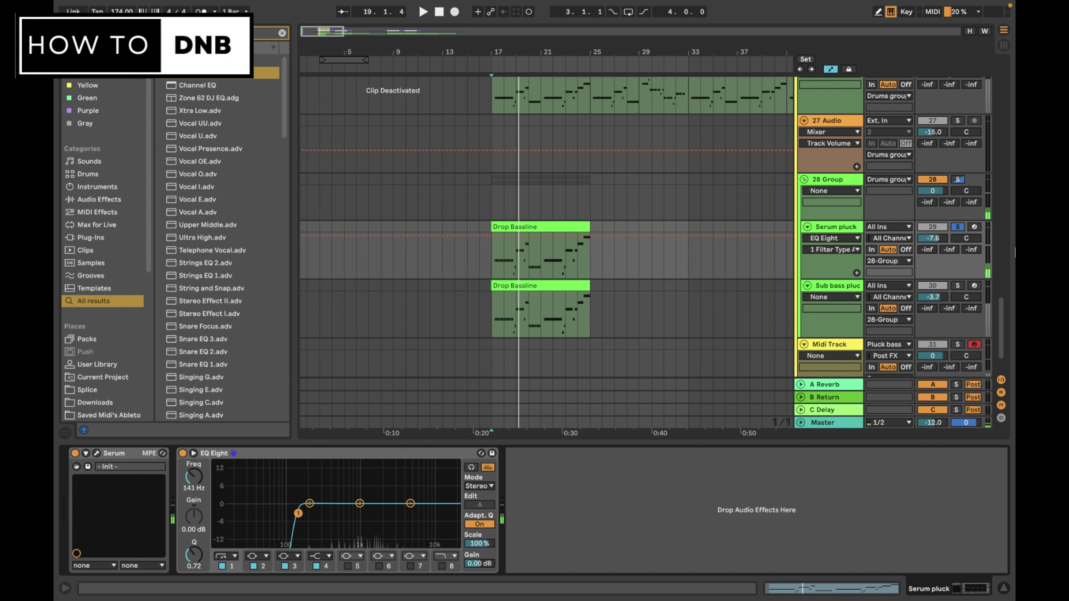
# - Remove the solo from the Serum pluck track and play both layers with their group soloed
pyautogui.click(959, 227)
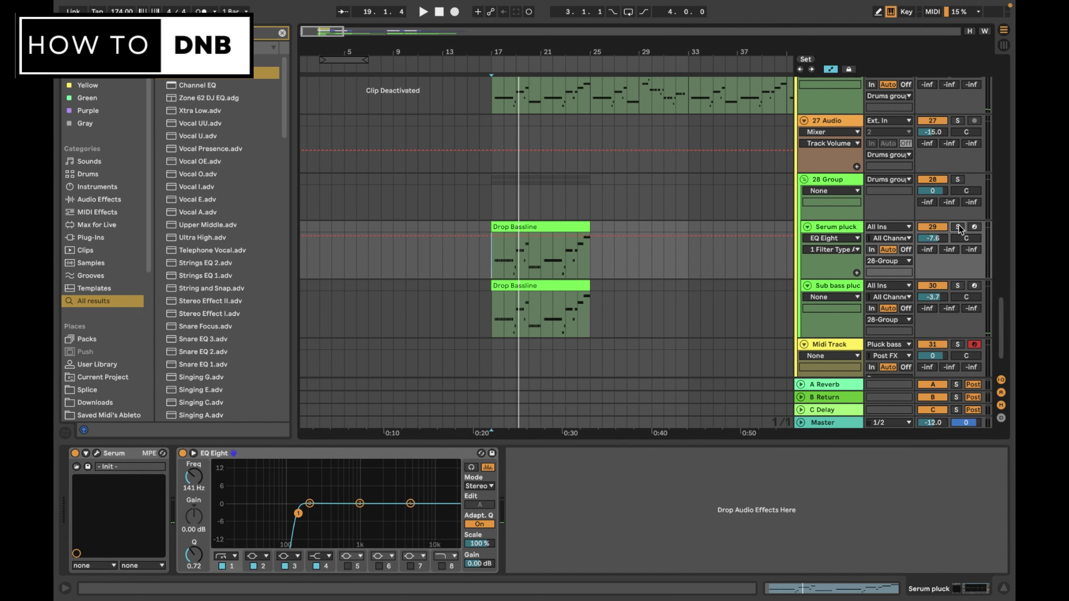
pyautogui.press('space')
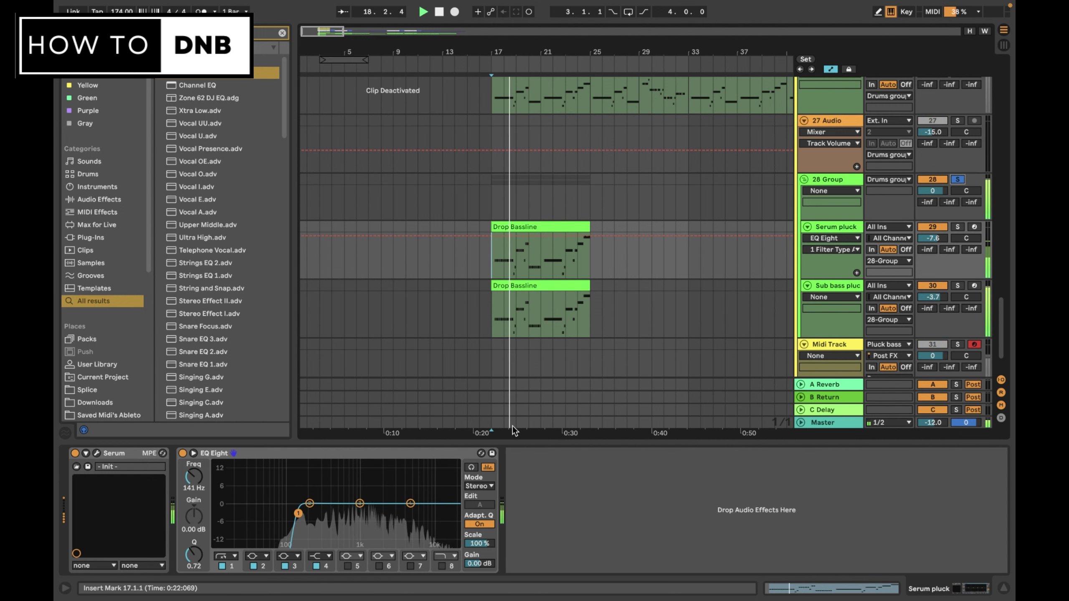
# - Audition the Serum pluck track in solo and set oscillator A's octave to -1 in its Serum instance
pyautogui.click(97, 454)
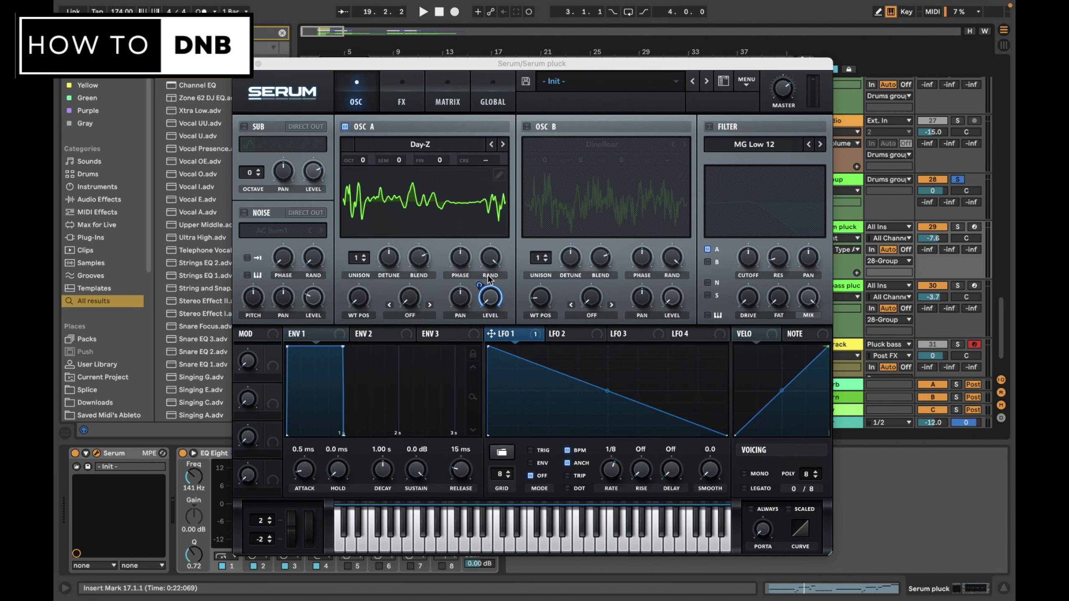
pyautogui.press('space')
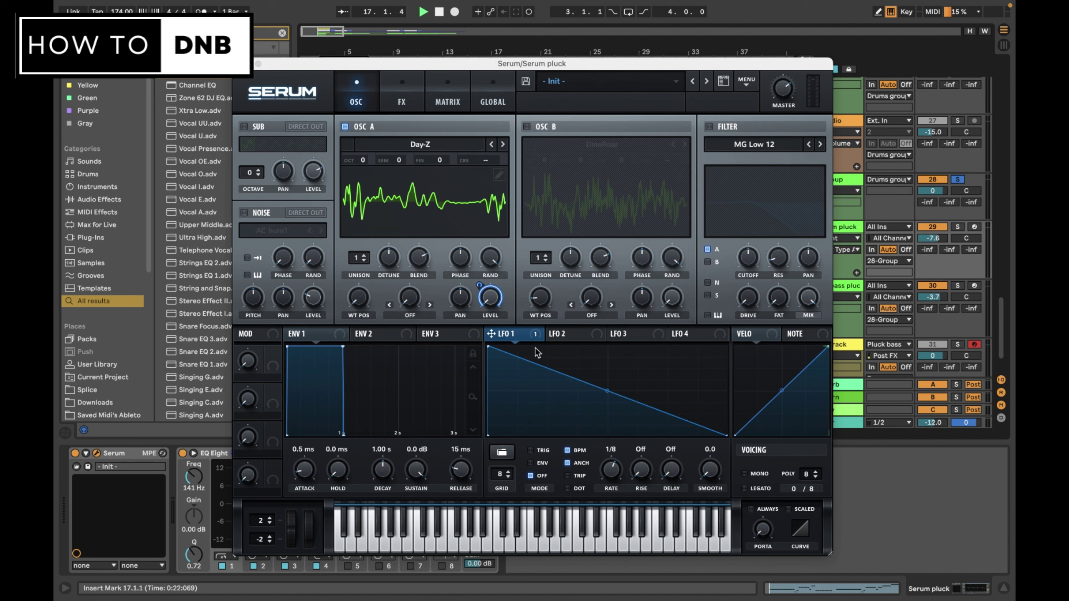
pyautogui.click(958, 228)
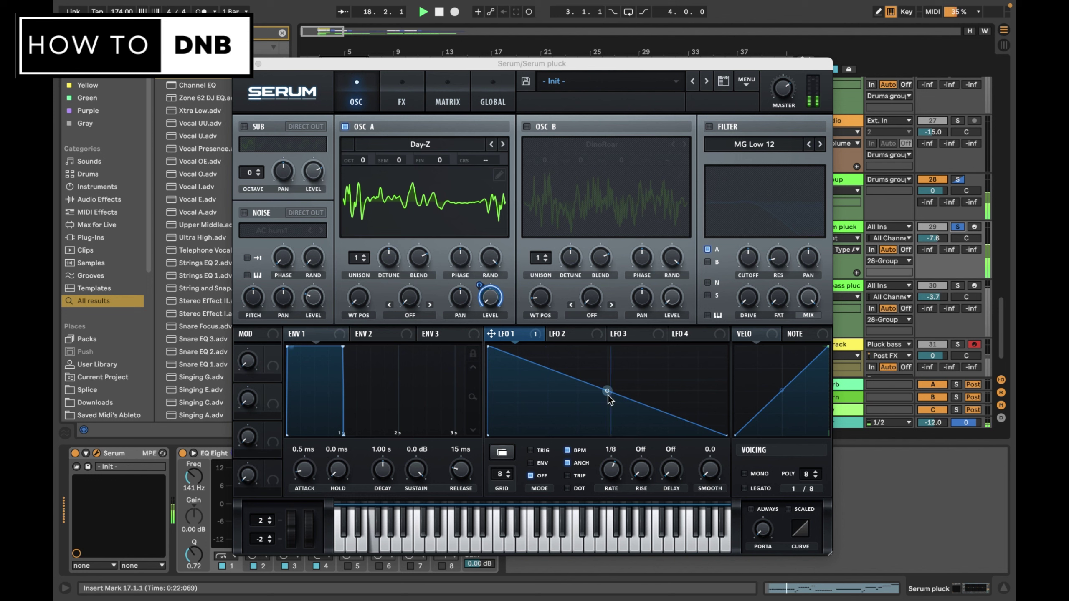
pyautogui.press('space')
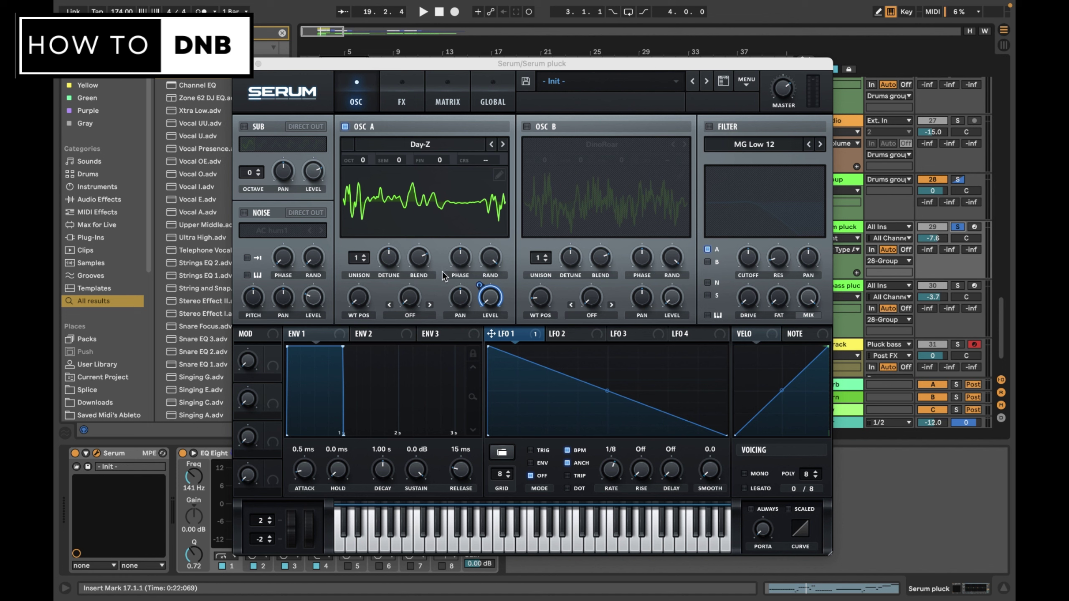
pyautogui.moveTo(362, 160); pyautogui.dragTo(358, 176)
pyautogui.press('space')
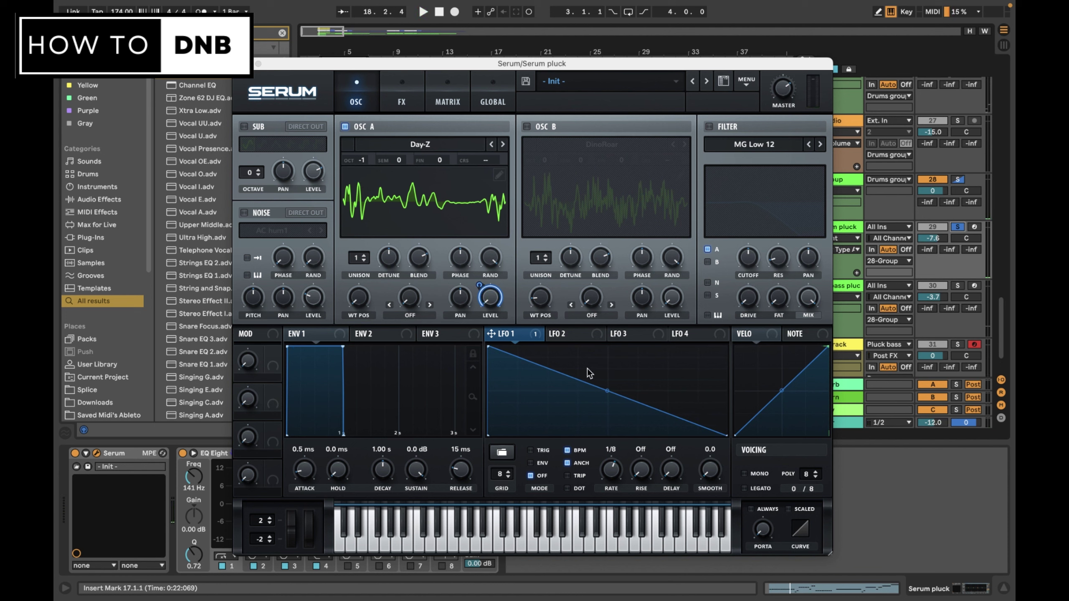
# - Add a point near the start of LFO 1, bend the segments into a short dip and long bulging decay, and audition it
pyautogui.doubleClick(538, 374)
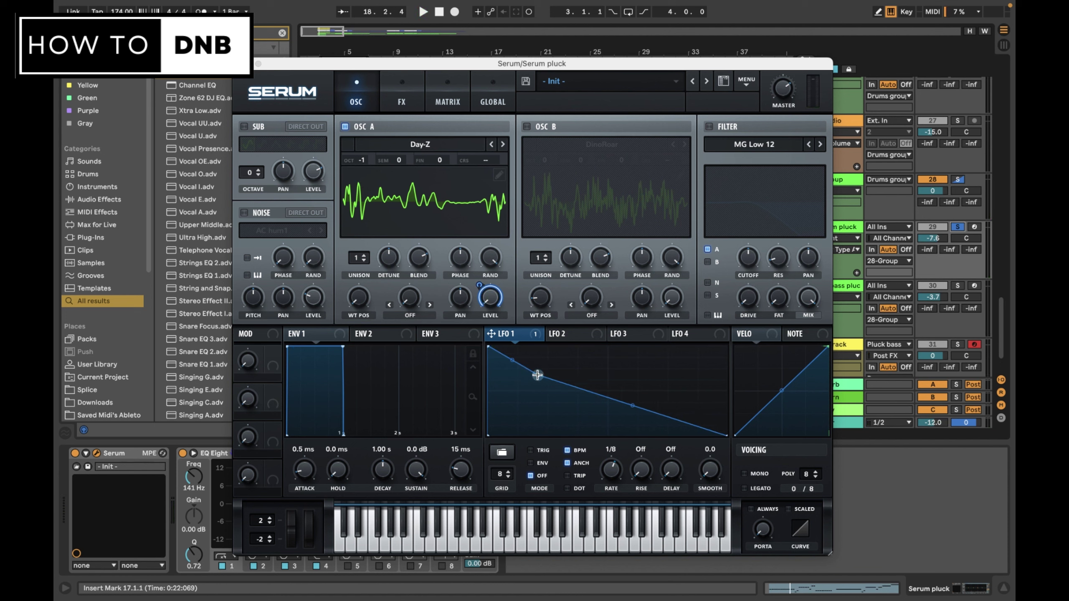
pyautogui.moveTo(538, 374); pyautogui.dragTo(512, 368)
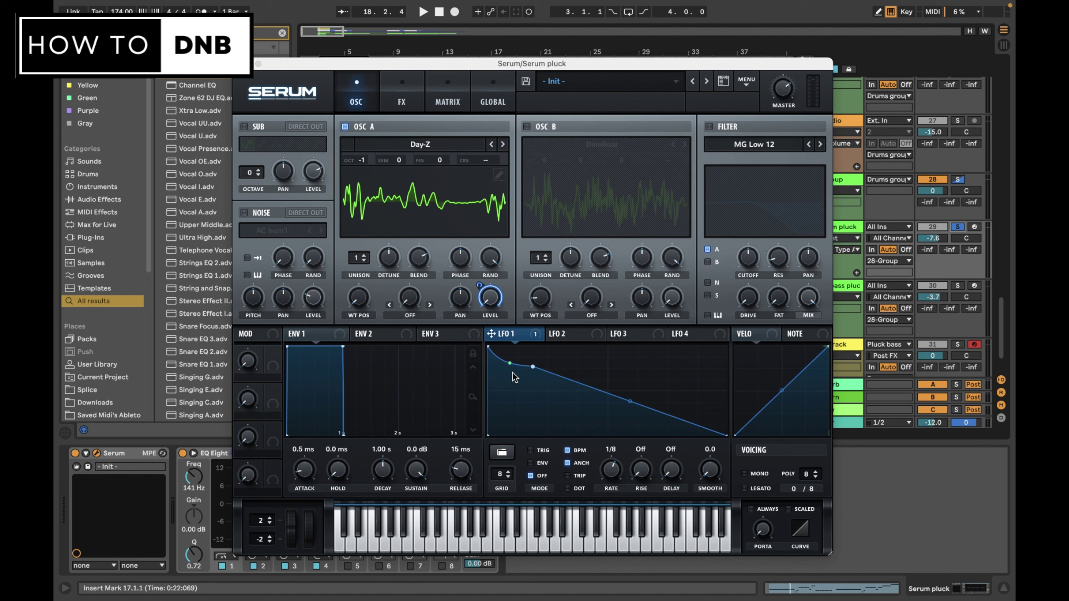
pyautogui.moveTo(631, 401); pyautogui.dragTo(641, 392)
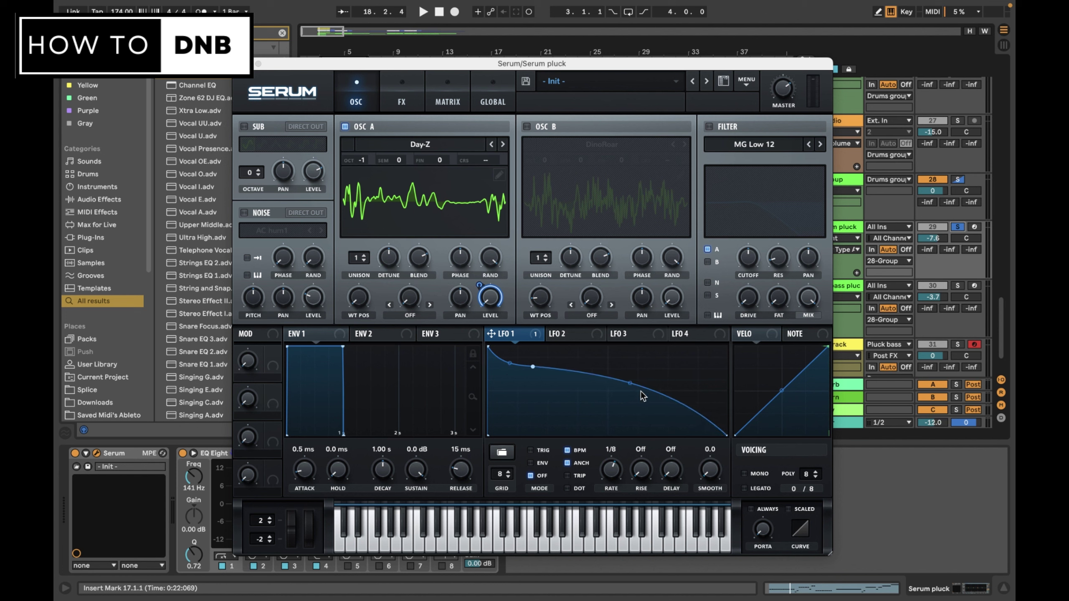
pyautogui.press('space')
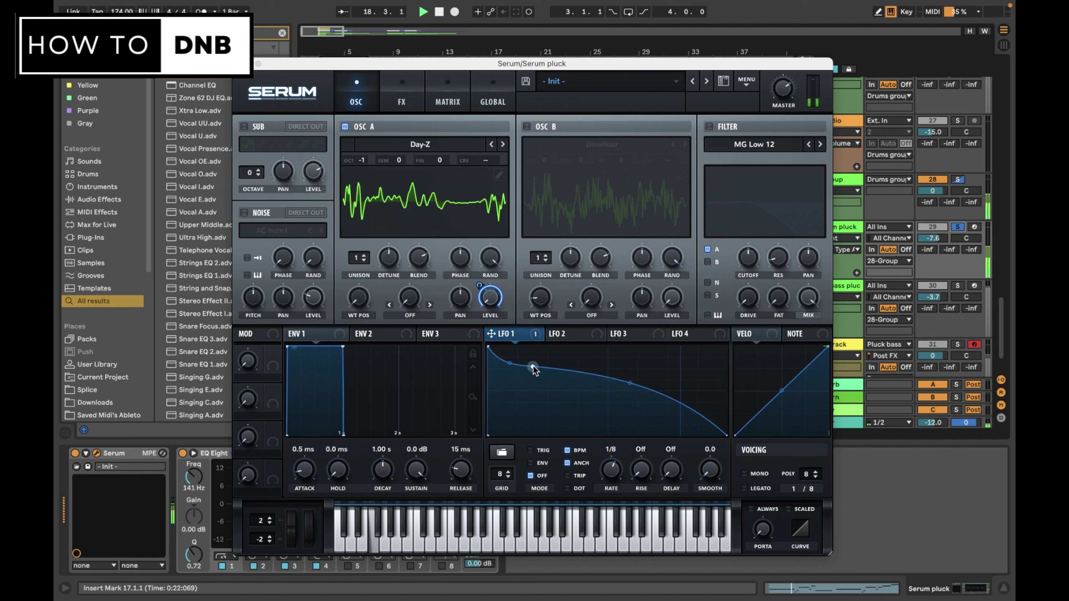
pyautogui.moveTo(533, 367); pyautogui.dragTo(518, 362)
pyautogui.press('space')
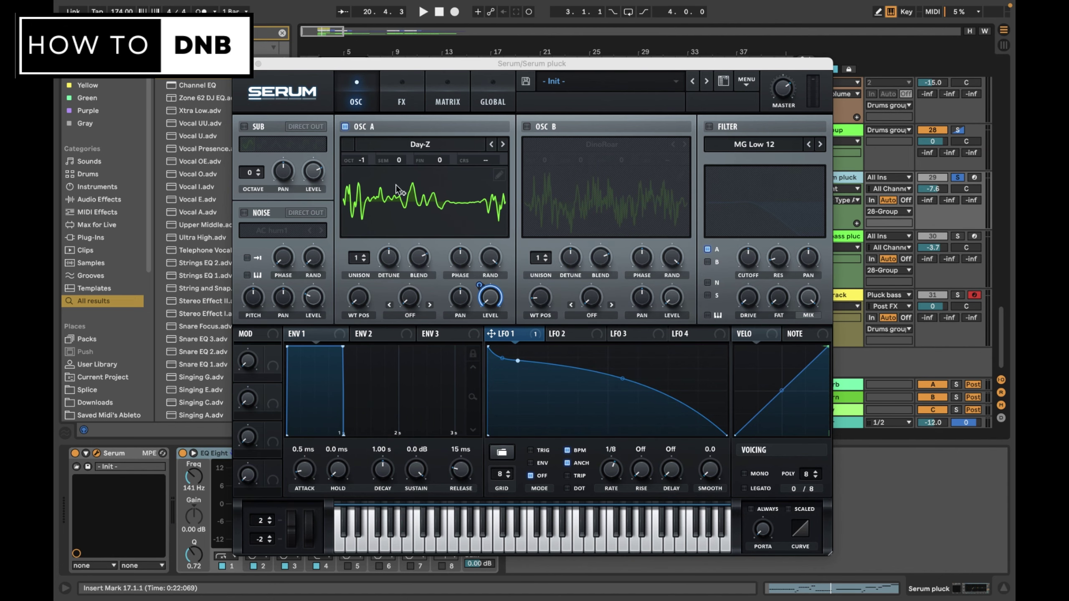
# - Enable Serum's Hyper/Dimension effect, raise the Dimension mix slightly and lower the Hyper mix
pyautogui.click(402, 102)
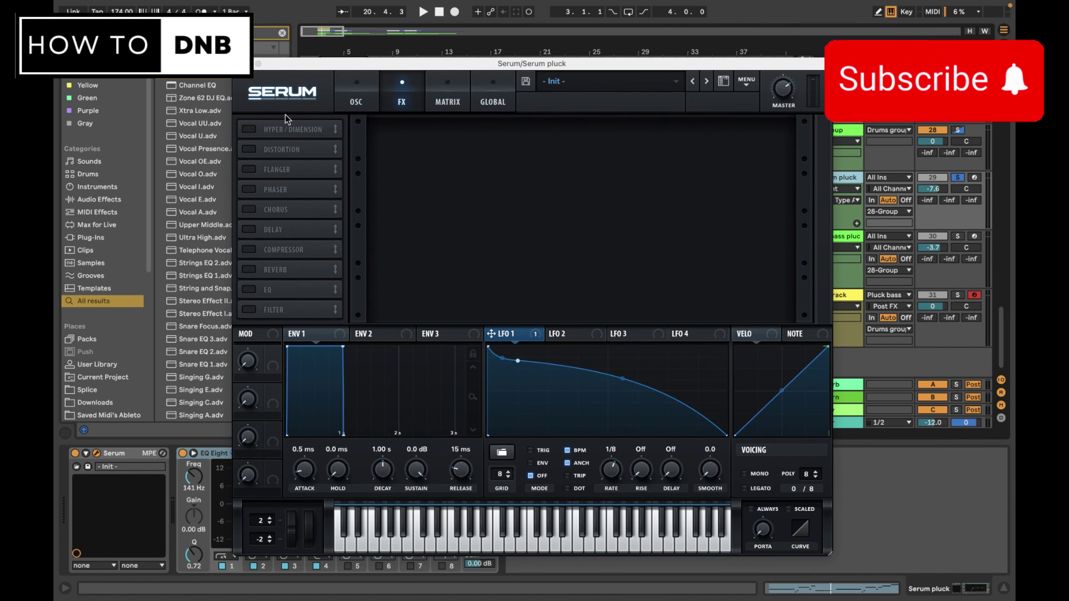
pyautogui.click(249, 129)
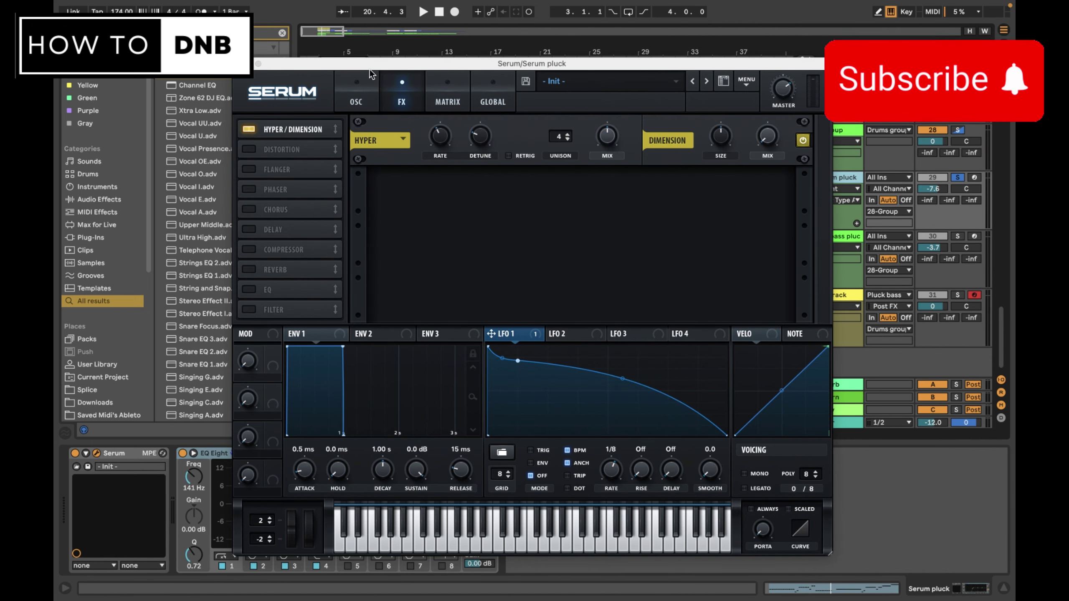
pyautogui.moveTo(370, 68); pyautogui.dragTo(305, 189)
pyautogui.moveTo(272, 328); pyautogui.dragTo(255, 356)
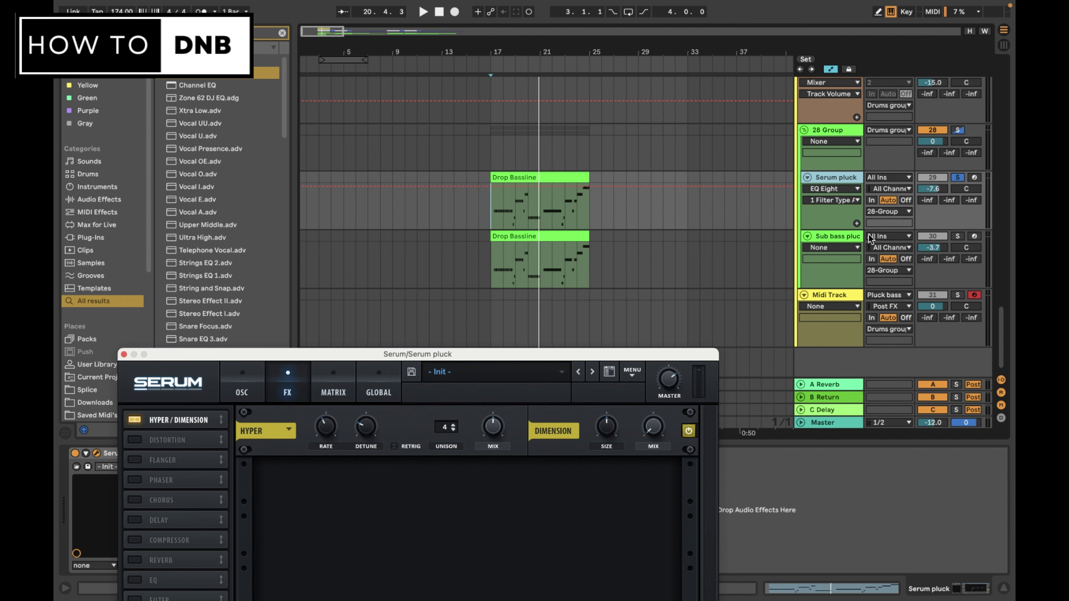
pyautogui.moveTo(661, 354); pyautogui.dragTo(819, 52)
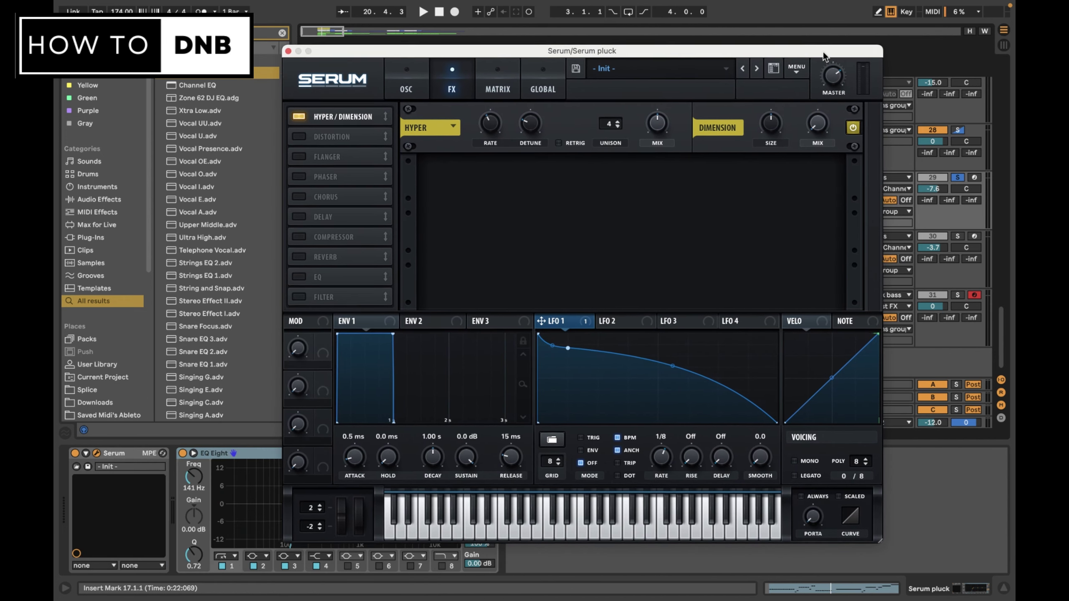
pyautogui.moveTo(819, 126)
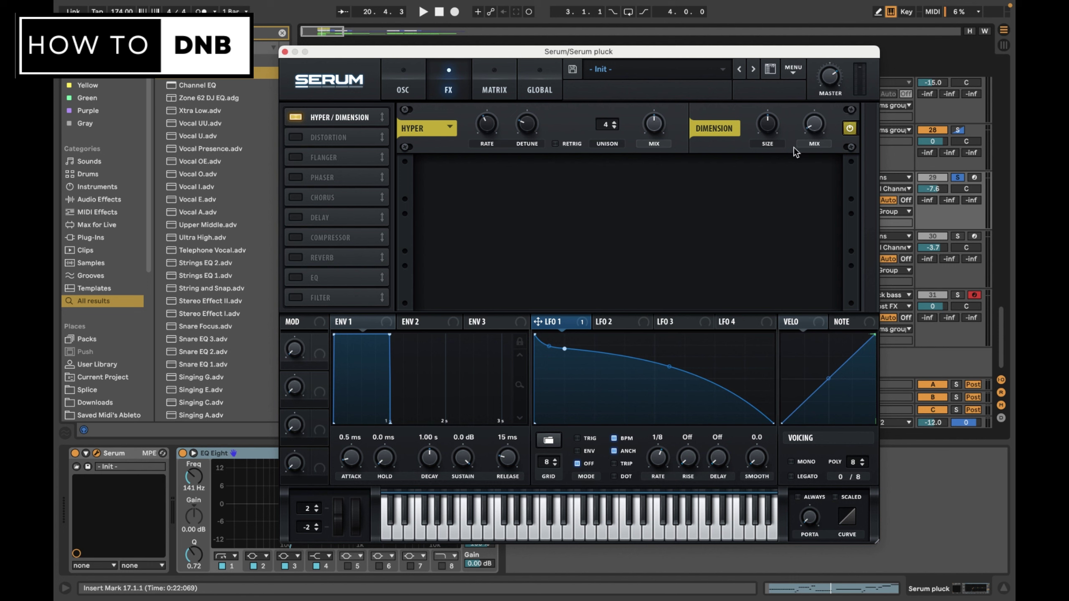
pyautogui.moveTo(653, 125); pyautogui.dragTo(654, 185)
# - Enable Serum's Chorus effect with a reduced mix, return to the oscillator page and audition the pluck
pyautogui.click(297, 198)
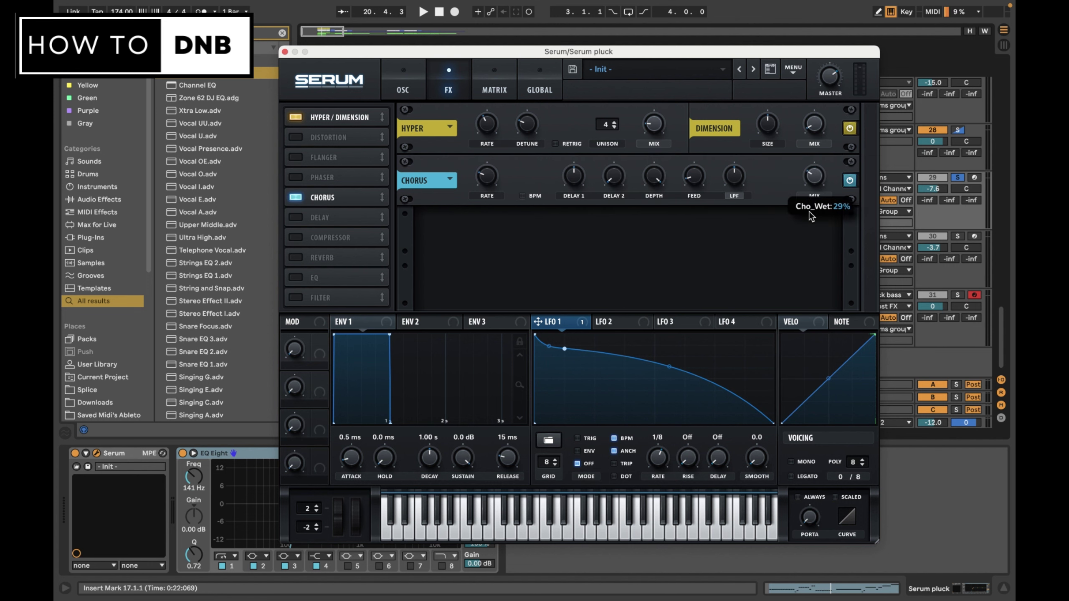
pyautogui.moveTo(810, 212); pyautogui.dragTo(810, 227)
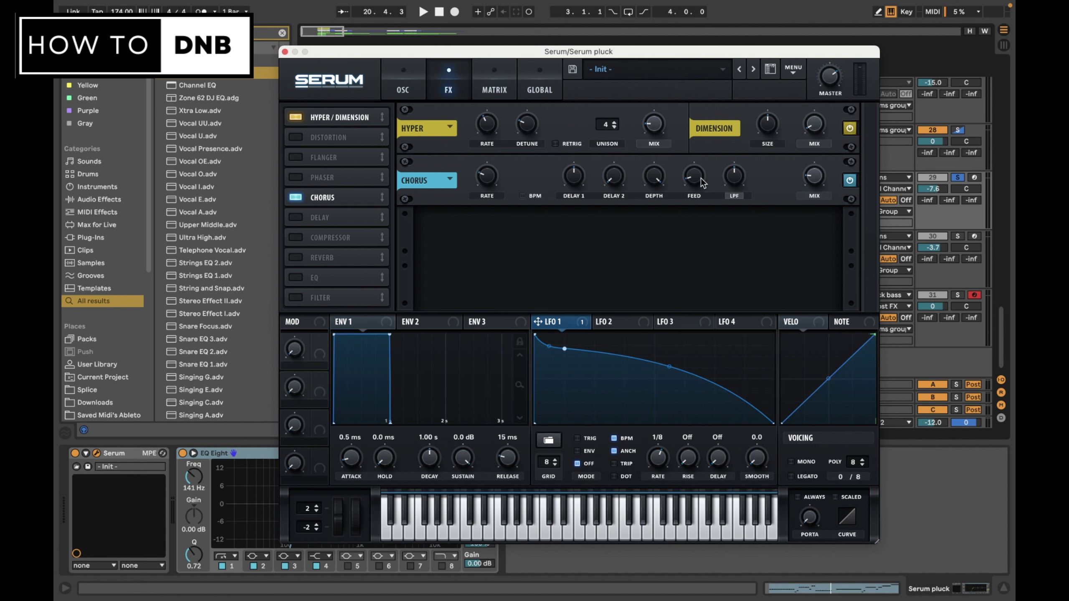
pyautogui.click(404, 89)
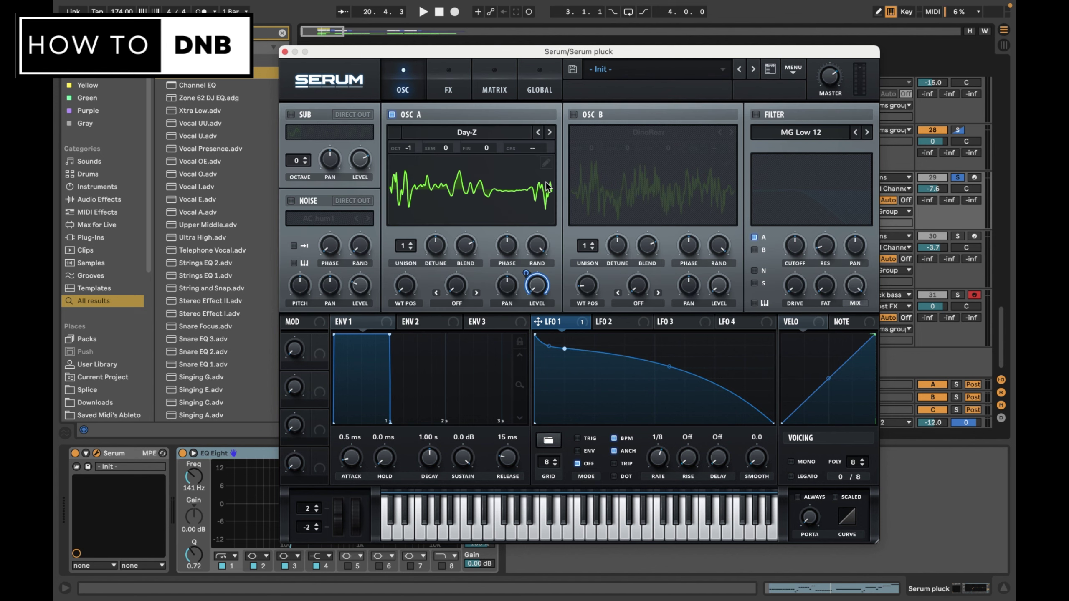
pyautogui.press('space')
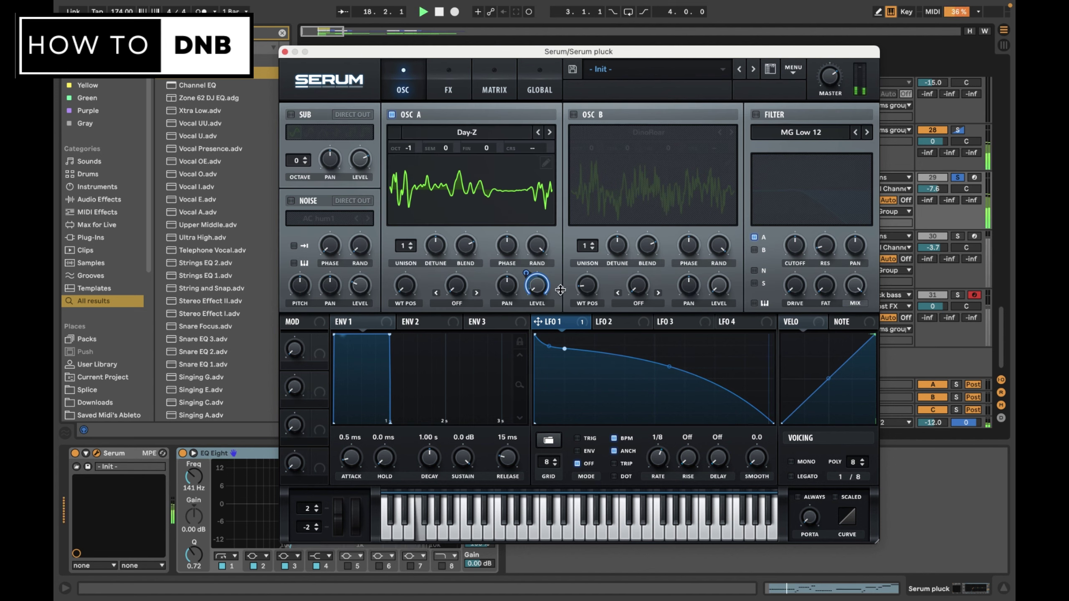
# - Stop playback, set oscillator A's warp mode to FM (From B), enable oscillator B and close the Serum window
pyautogui.press('space')
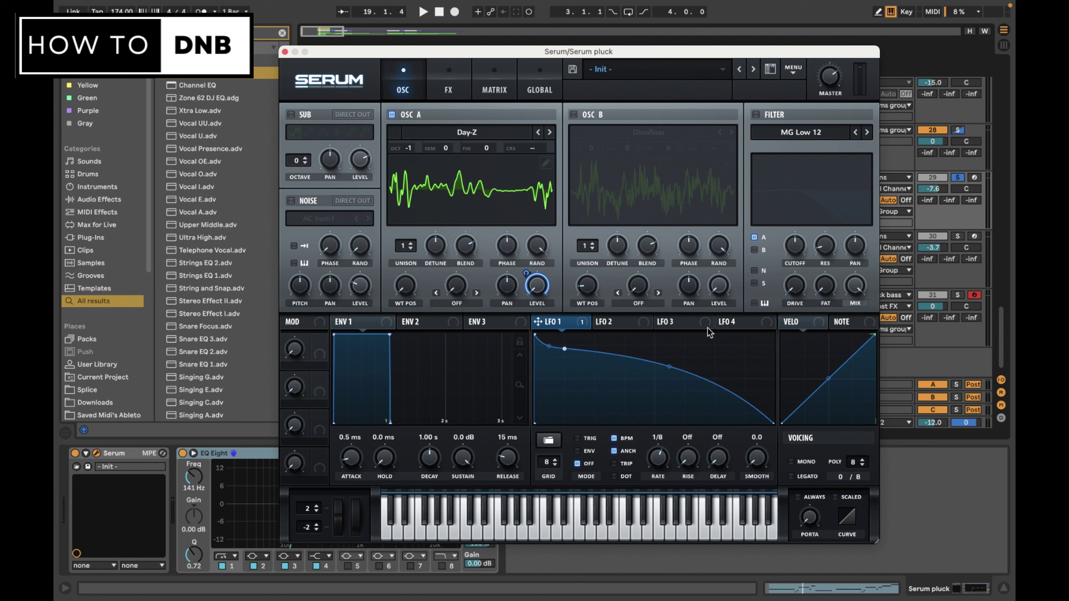
pyautogui.click(455, 304)
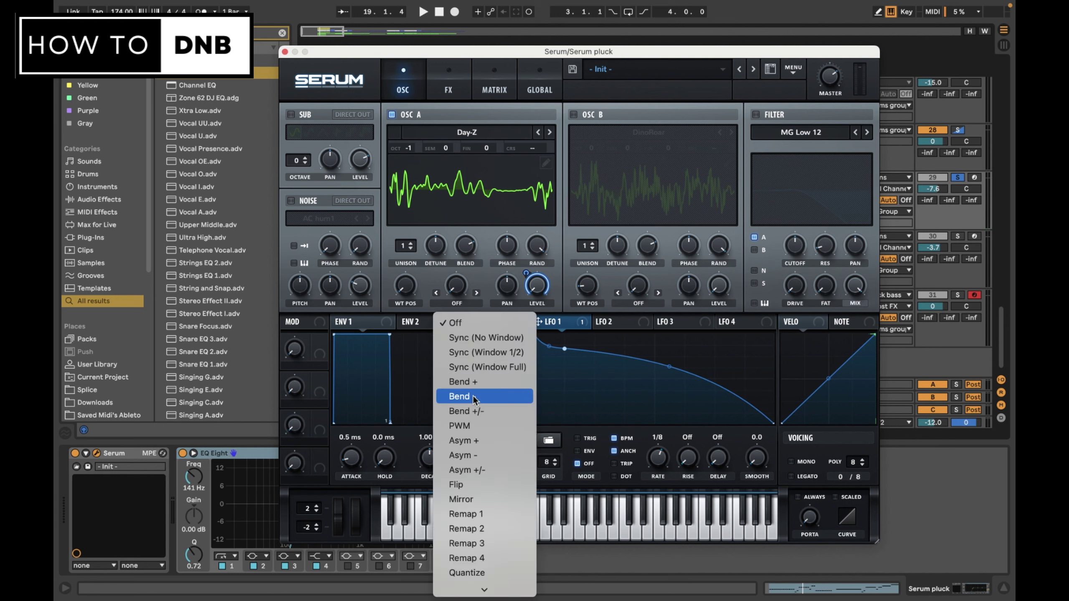
pyautogui.click(467, 548)
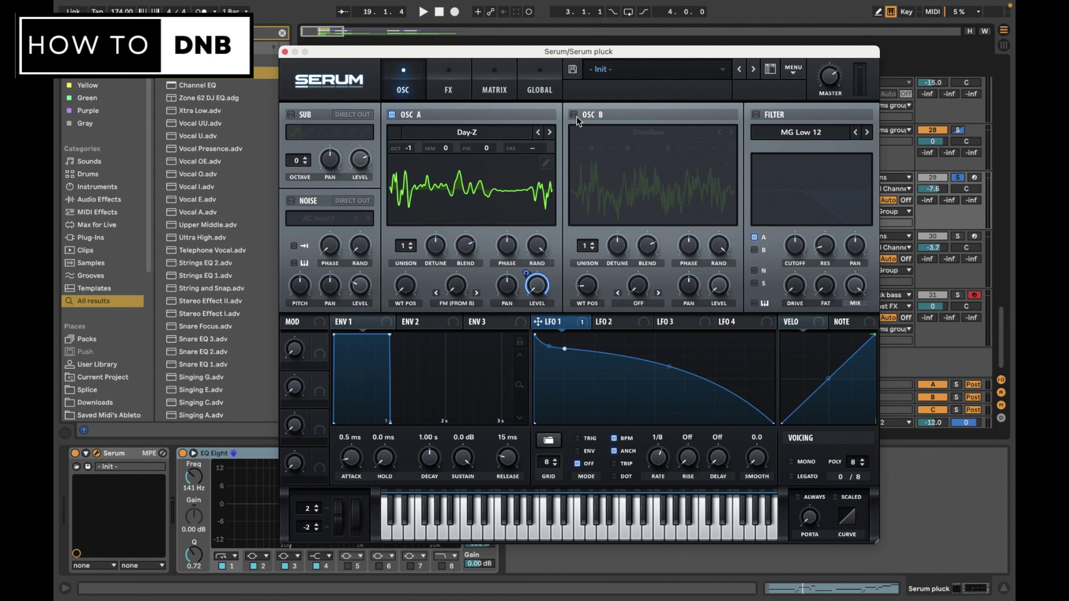
pyautogui.click(574, 115)
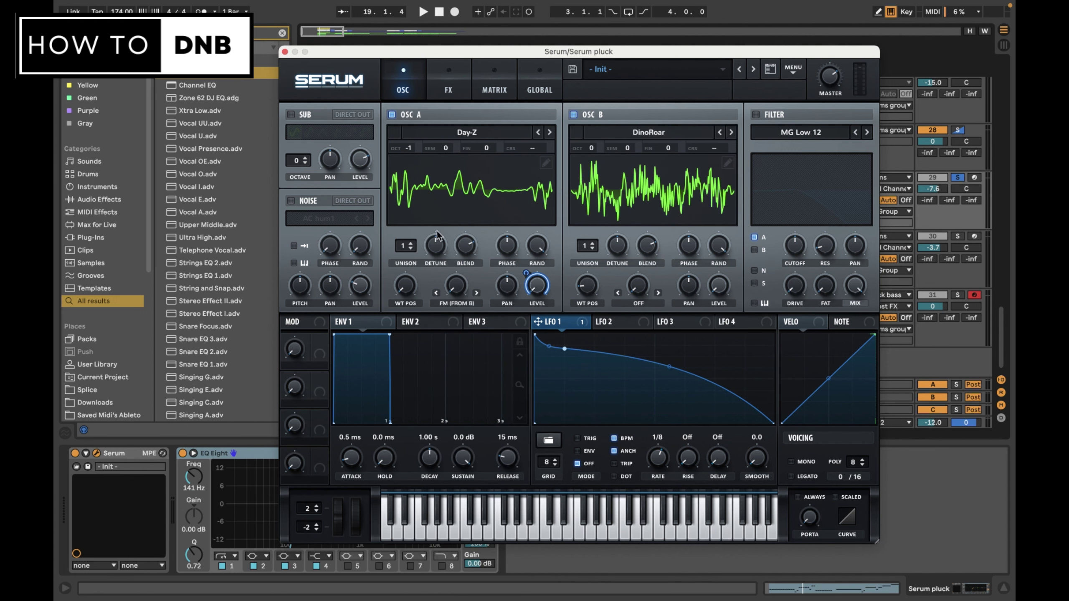
pyautogui.click(285, 52)
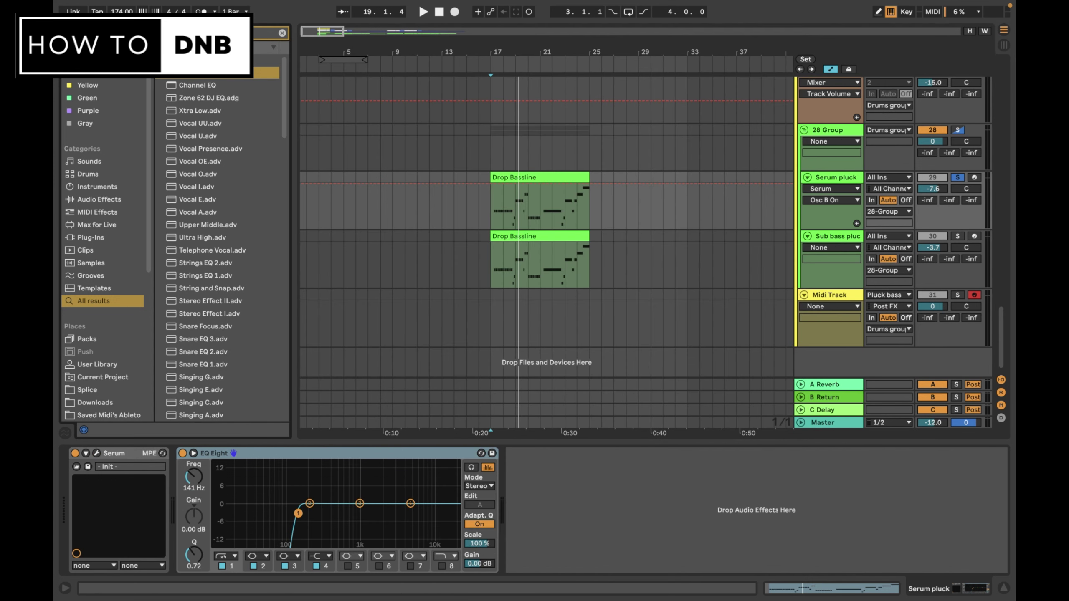
# - Find the True Iron plug-in, add it after EQ Eight on the Serum pluck track and reposition its window
pyautogui.write('true iron')
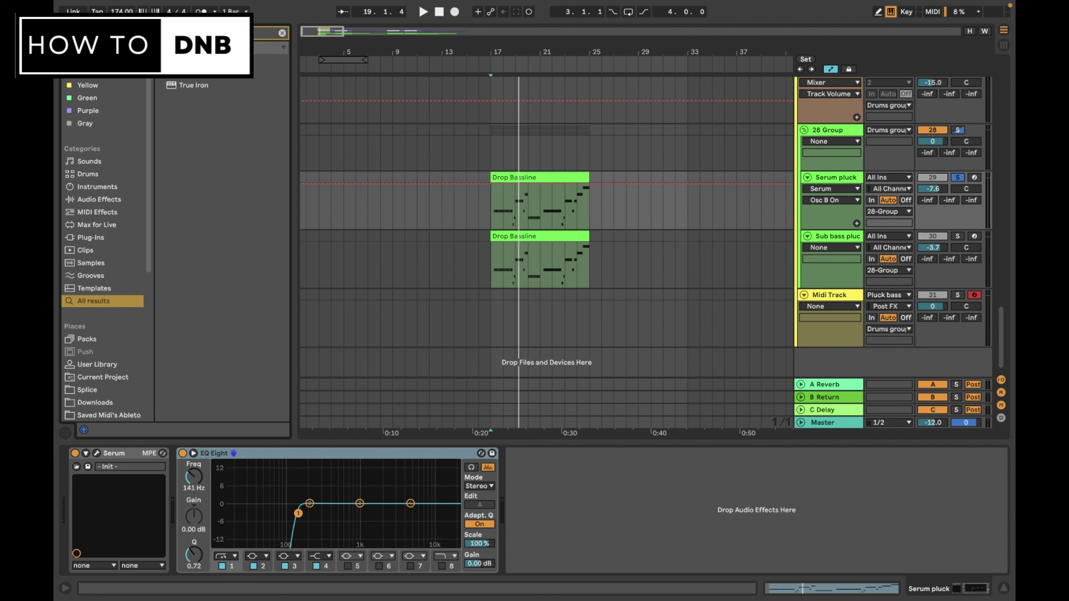
pyautogui.moveTo(197, 82); pyautogui.dragTo(559, 475)
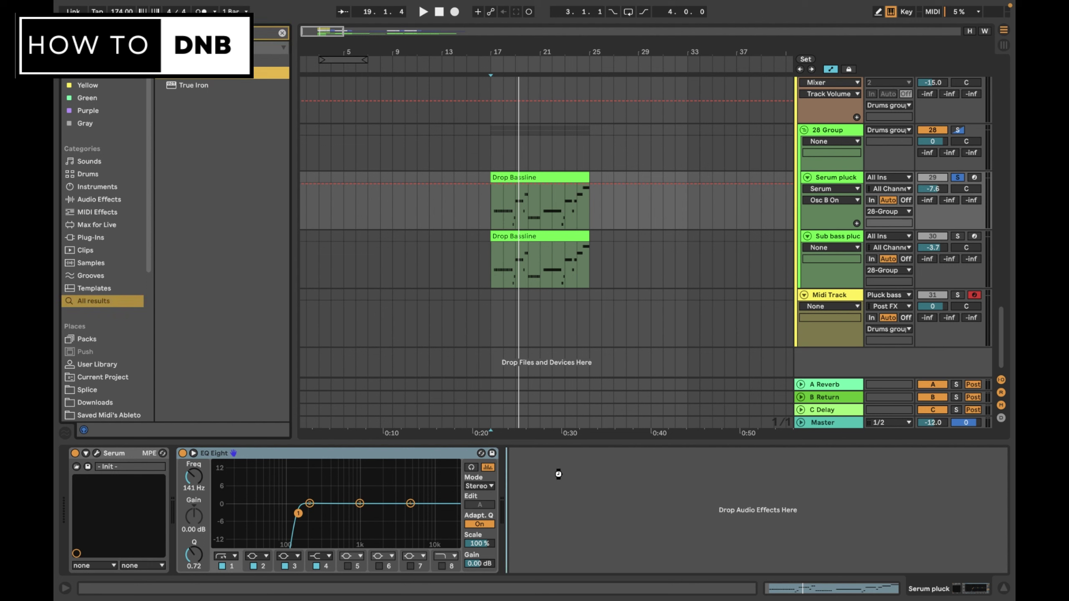
pyautogui.moveTo(558, 473); pyautogui.dragTo(558, 473)
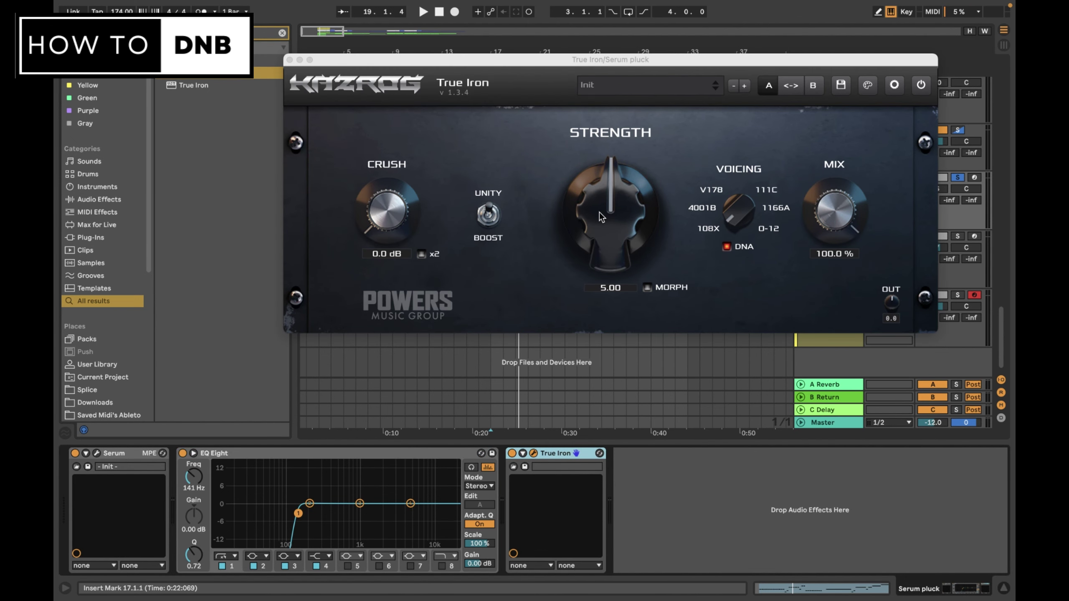
pyautogui.moveTo(667, 59); pyautogui.dragTo(610, 58)
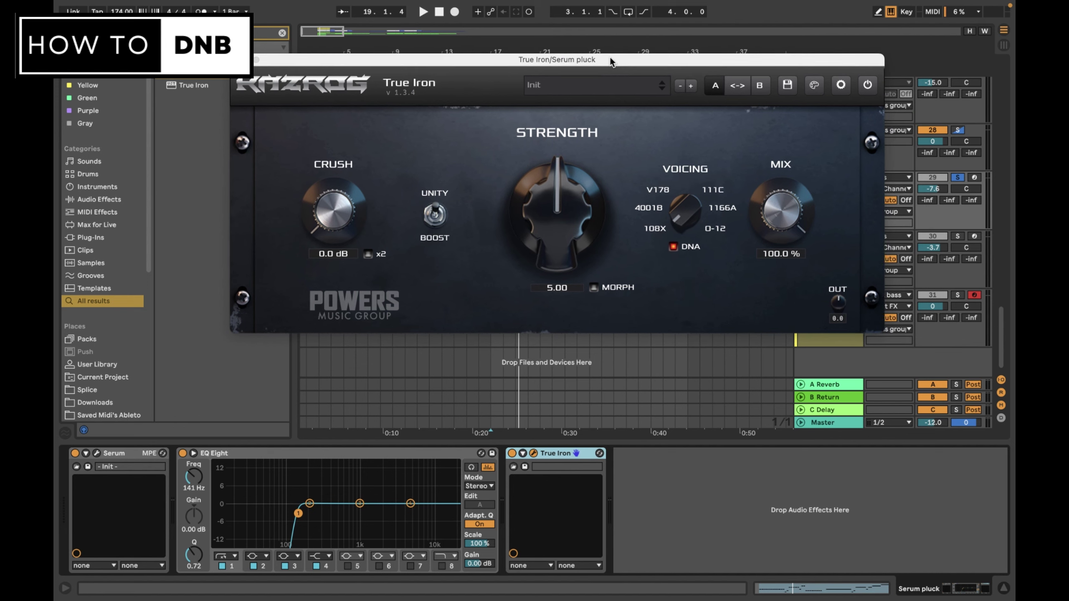
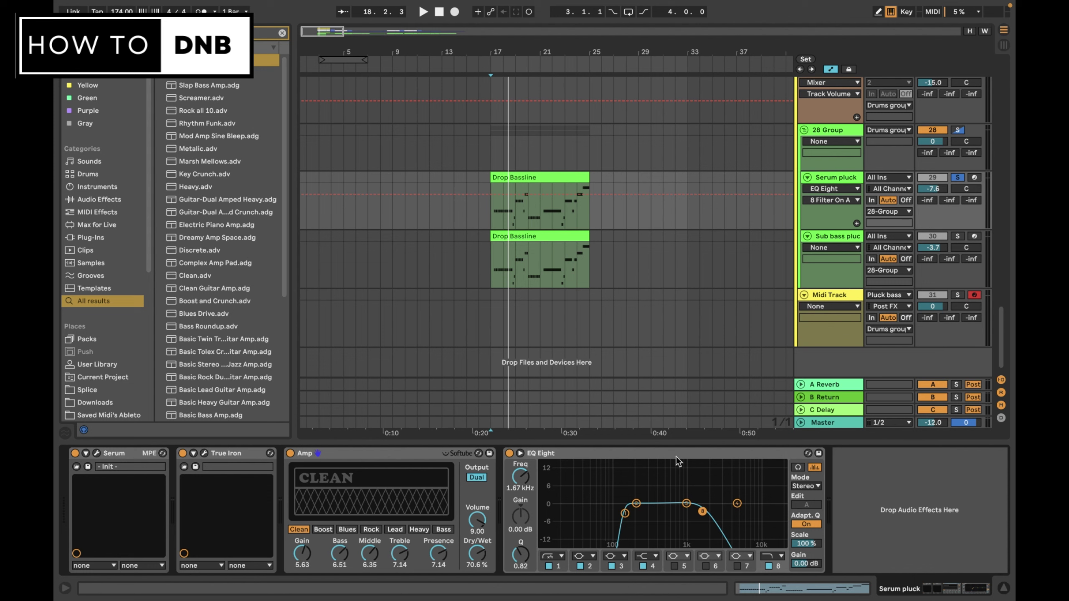
# - Audition the pluck while adjusting EQ Eight's high cut, band 8, to about 1.07 kHz with a Q of 0.82
pyautogui.press('space')
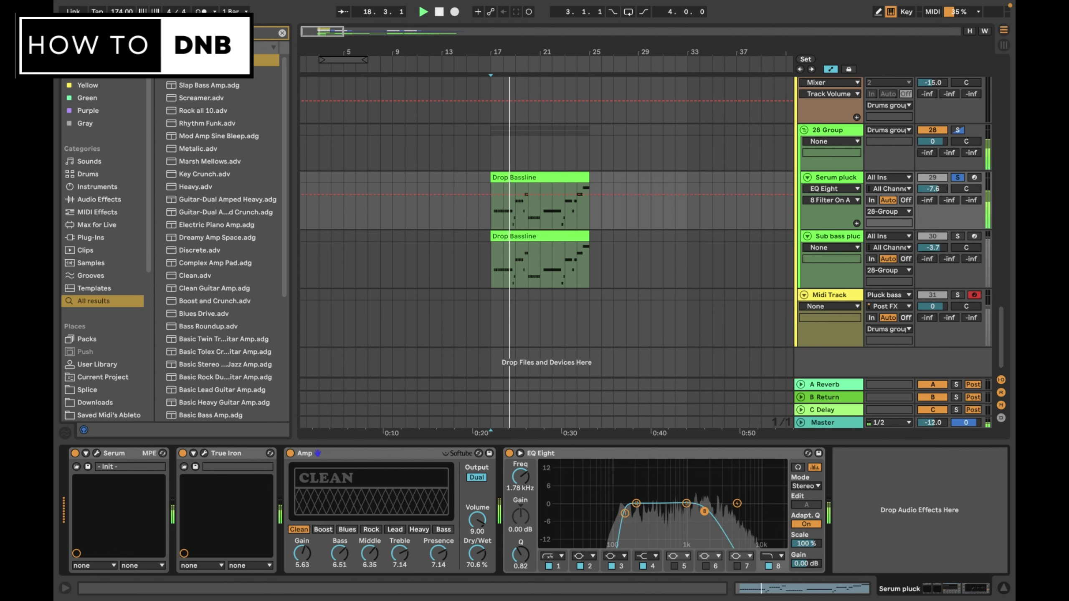
pyautogui.moveTo(702, 512); pyautogui.dragTo(709, 512)
pyautogui.press('space')
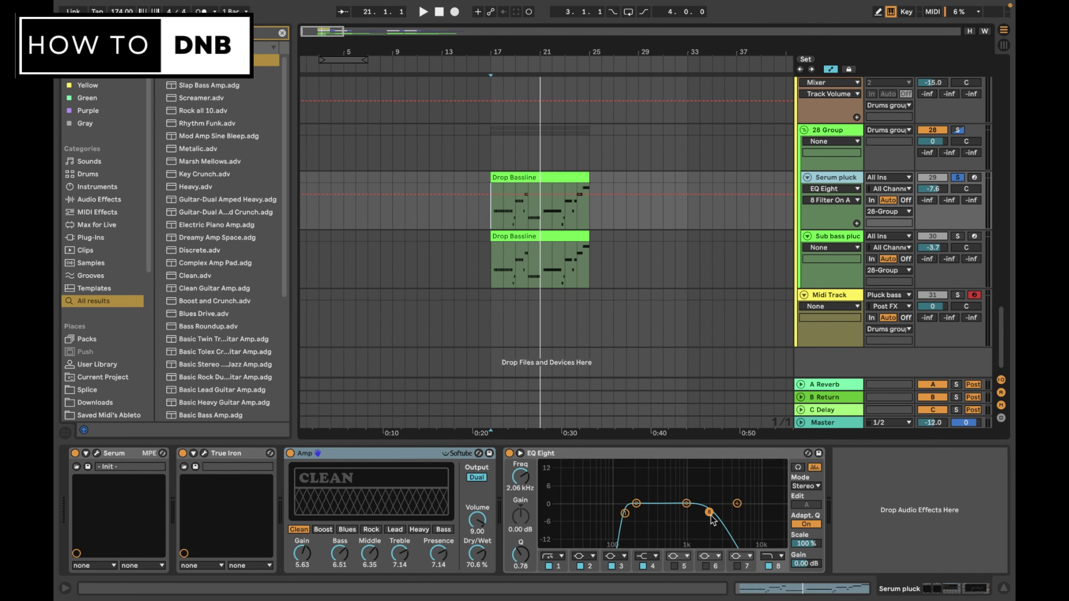
pyautogui.moveTo(709, 513); pyautogui.dragTo(689, 511)
pyautogui.press('space')
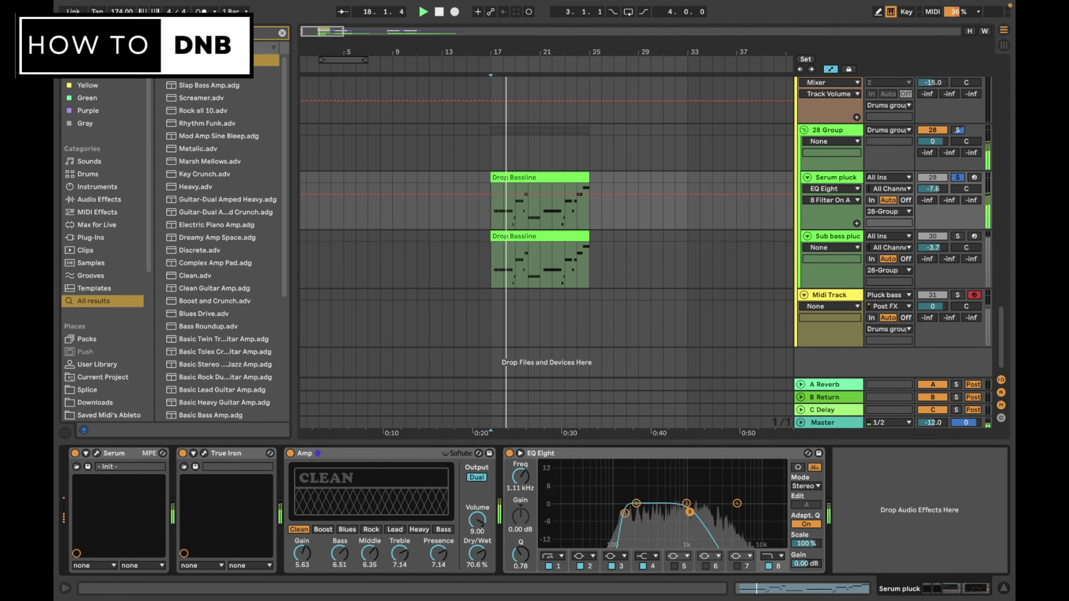
pyautogui.press('space')
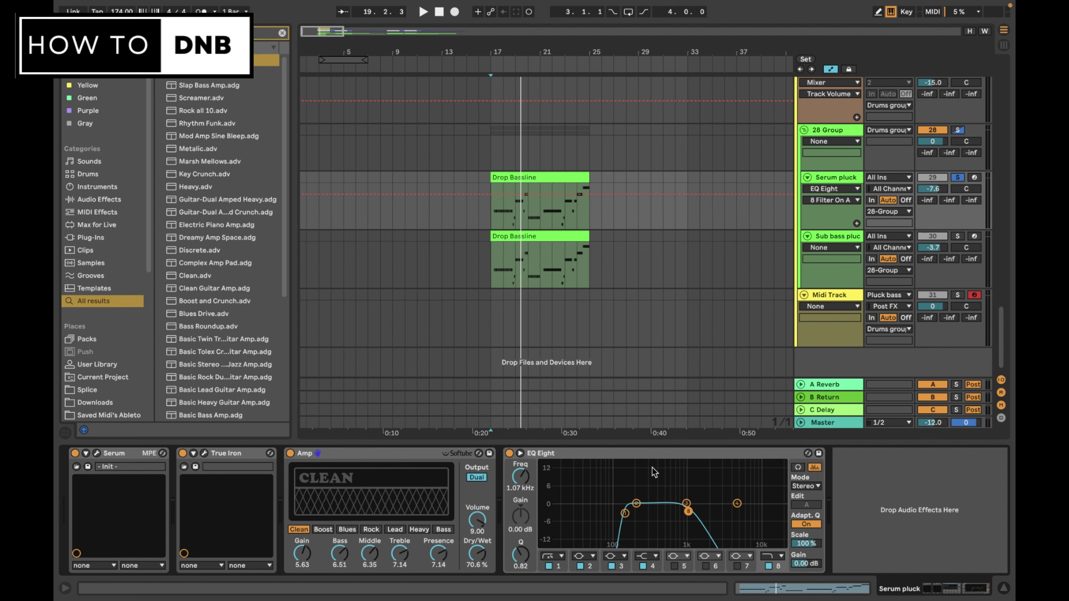
# - Find the MFreeformPhase plug-in and add it after EQ Eight on the Serum pluck track
pyautogui.click(665, 457)
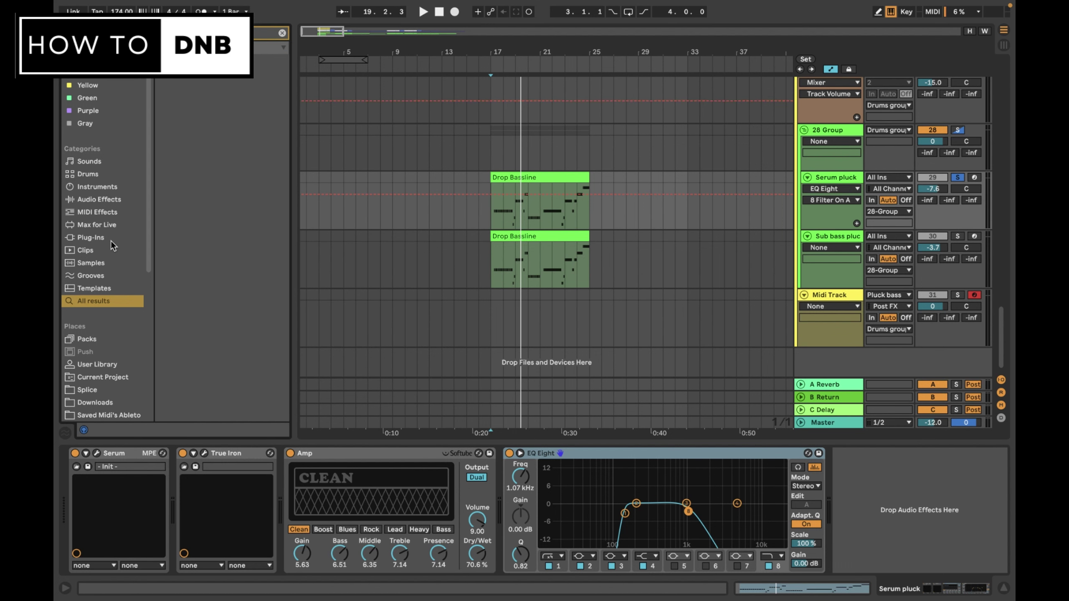
pyautogui.press('Escape')
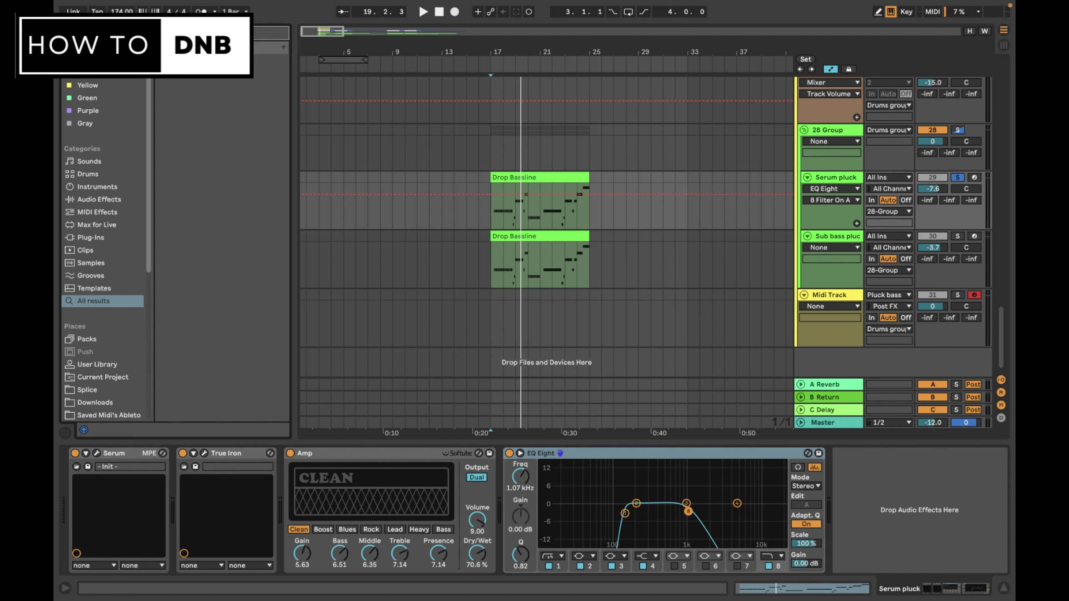
pyautogui.hotkey('ctrl', 'f')
pyautogui.press('Down')
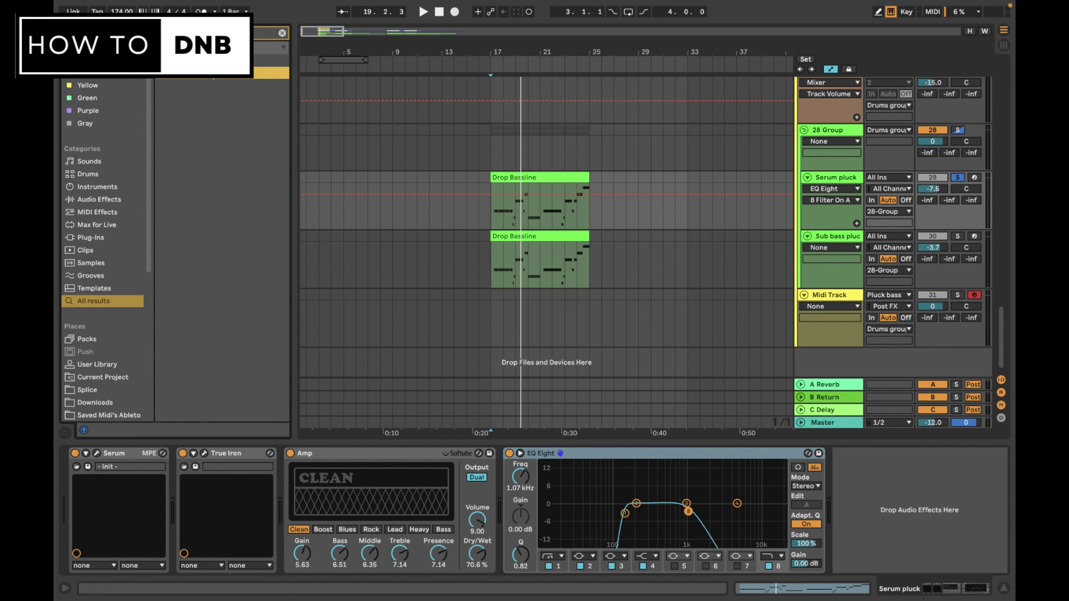
pyautogui.press('Return')
pyautogui.moveTo(153, 283); pyautogui.dragTo(467, 394)
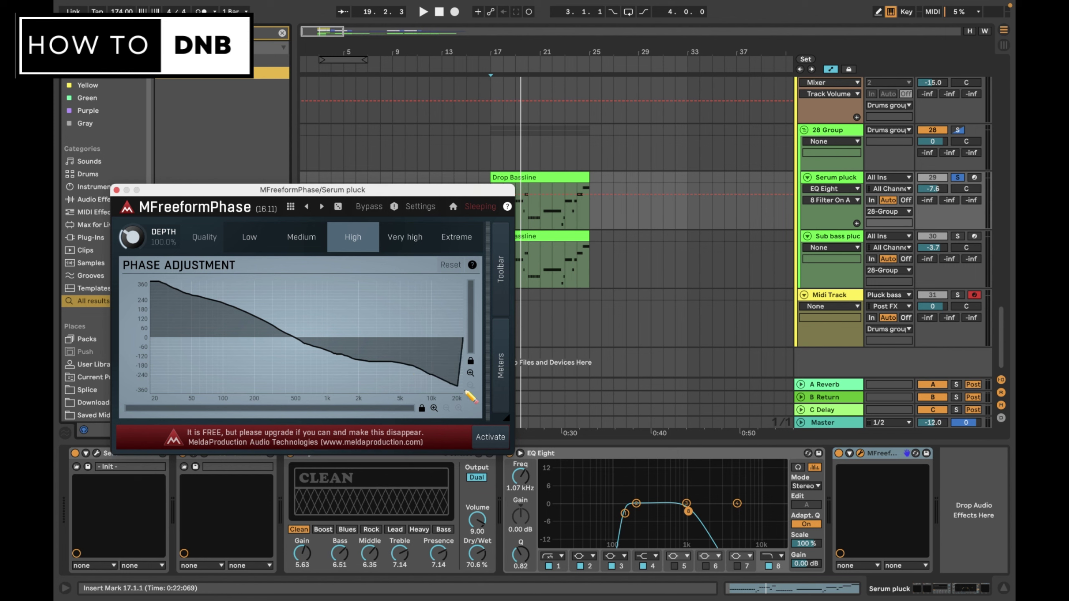
# - Raise MFreeformPhase's depth to about 237% while auditioning, compare with the device bypassed and close its window
pyautogui.press('space')
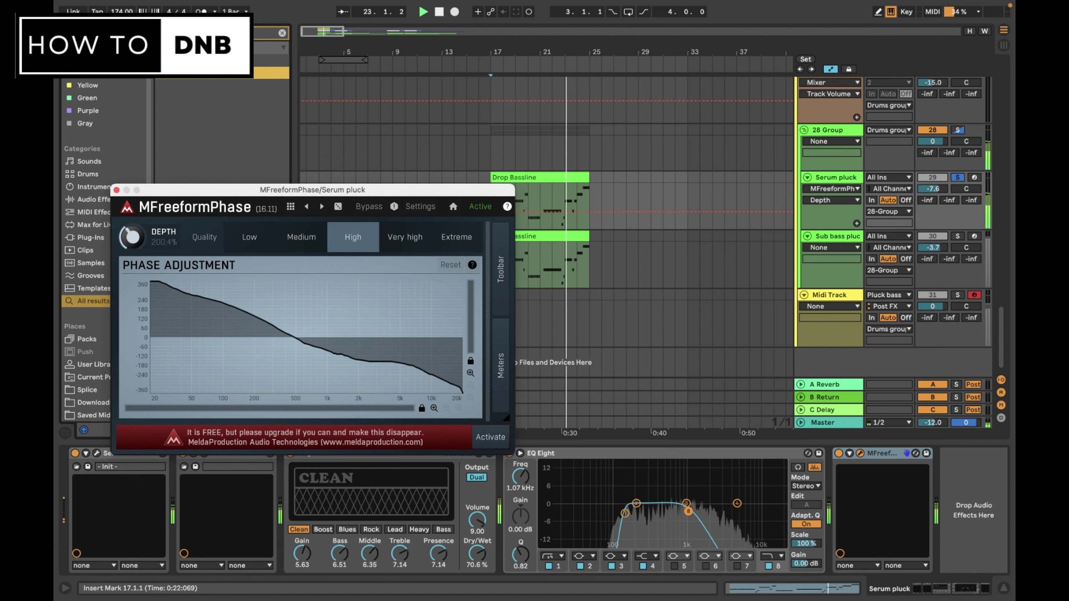
pyautogui.click(839, 454)
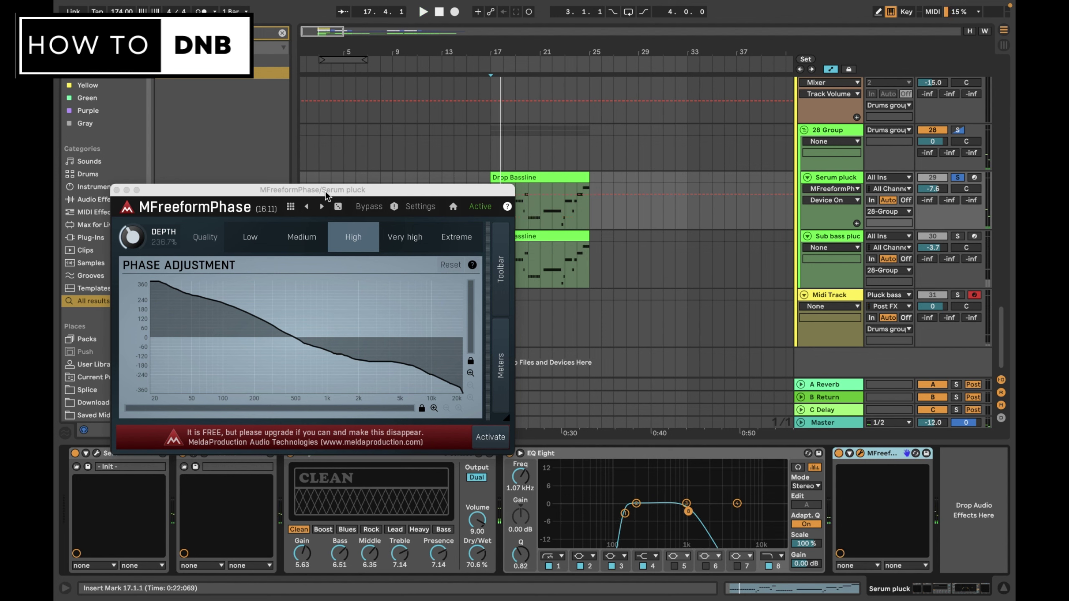
pyautogui.moveTo(325, 192); pyautogui.dragTo(320, 126)
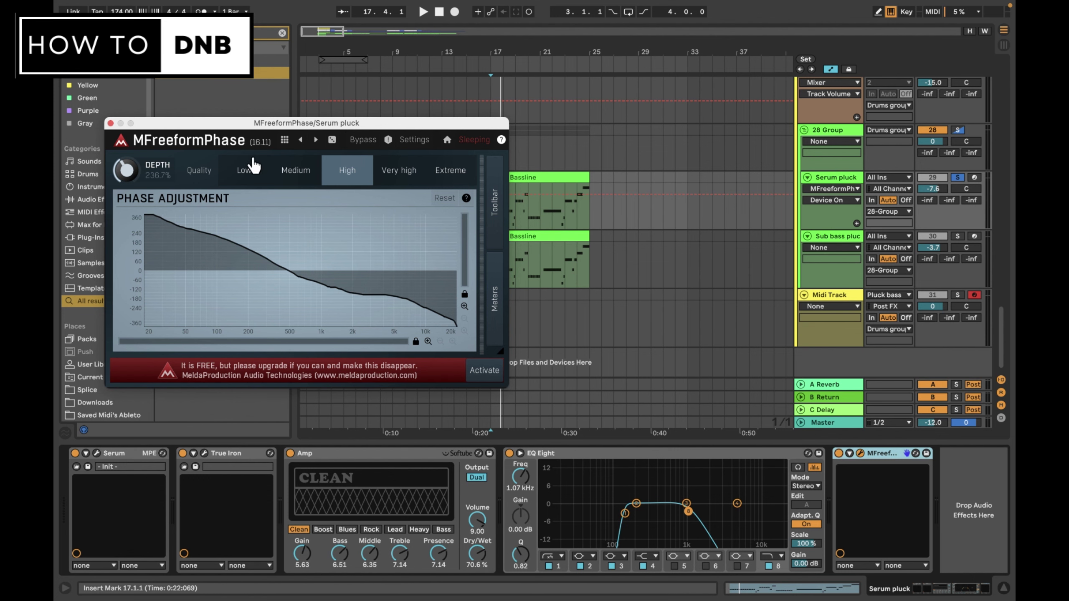
pyautogui.click(111, 123)
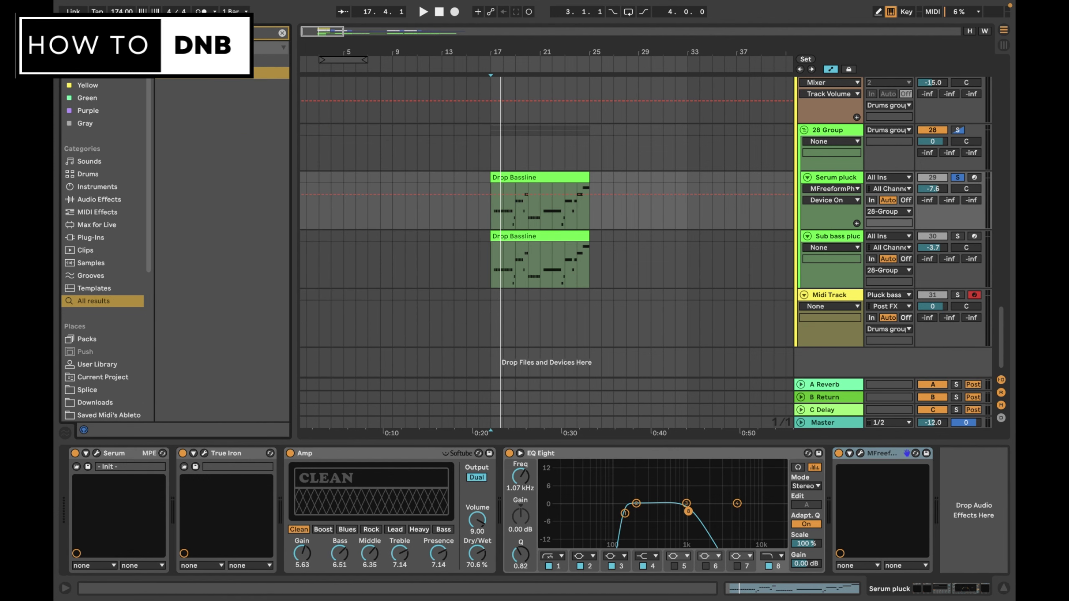
# - Add a Saturator after MFreeformPhase with 8 dB of drive and audition the pluck with MFreeformPhase switched off and on
pyautogui.write('ator')
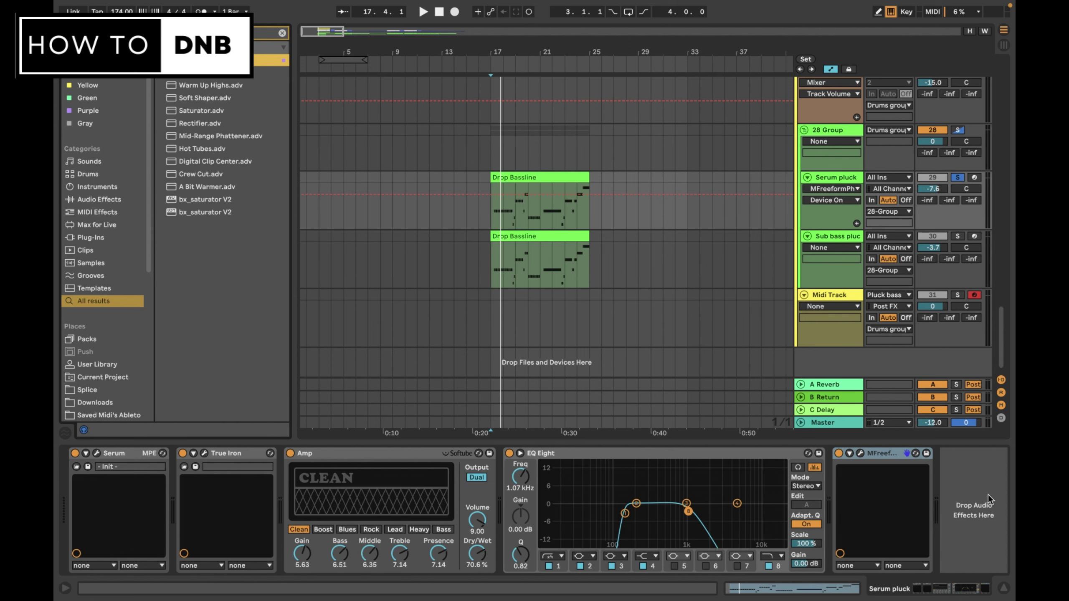
pyautogui.press('Return')
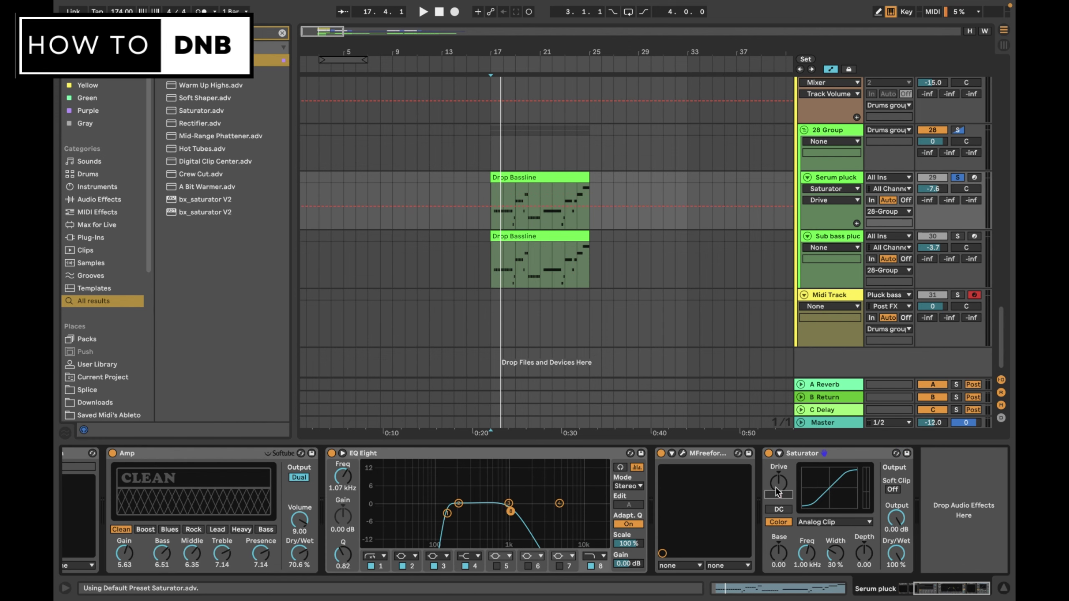
pyautogui.moveTo(777, 493); pyautogui.dragTo(777, 492)
pyautogui.press('space')
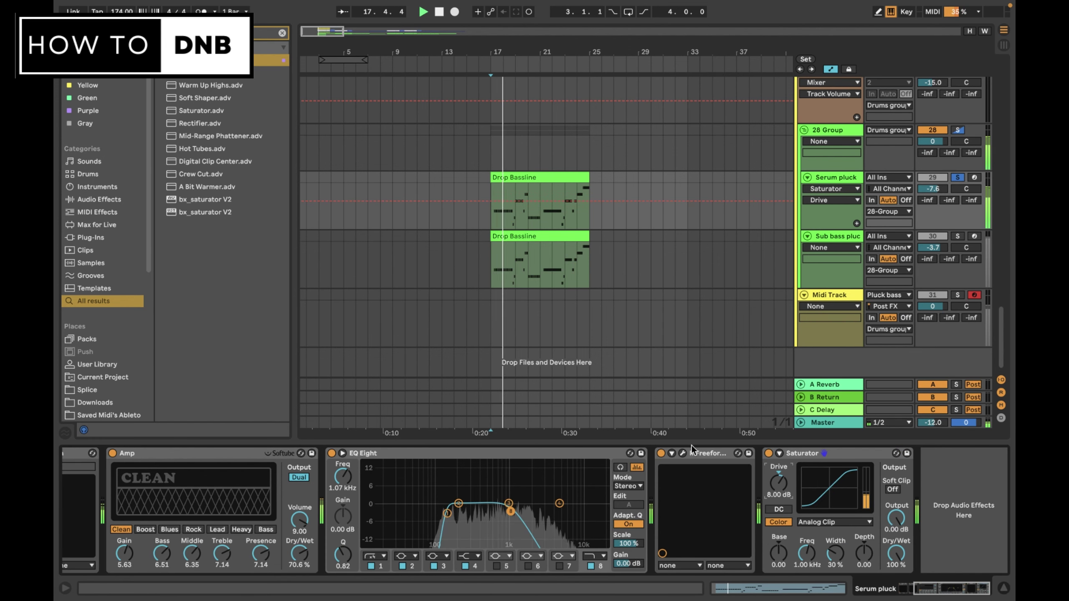
pyautogui.click(661, 453)
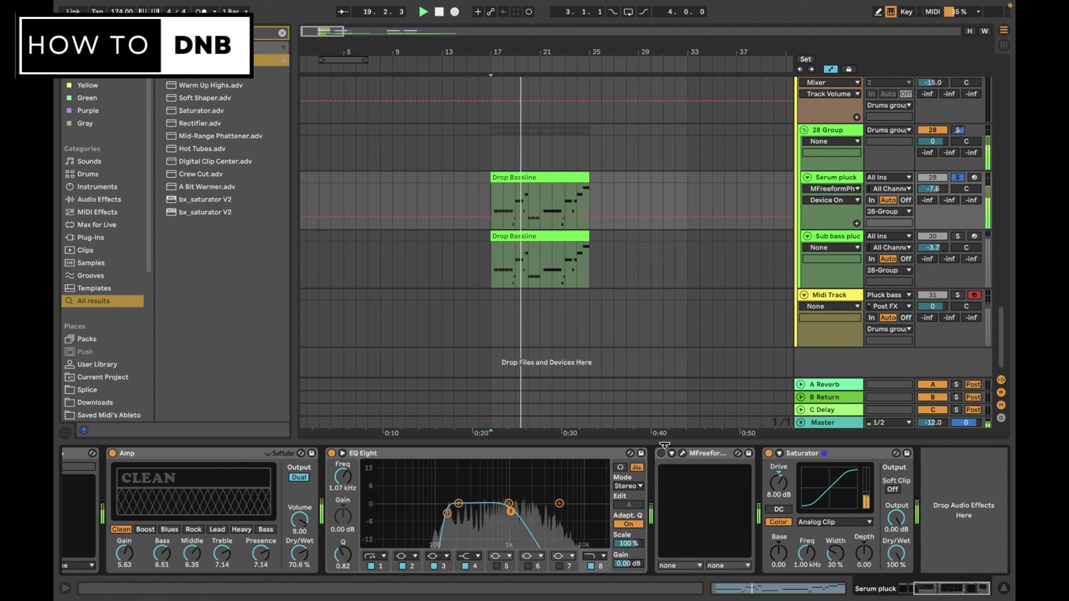
pyautogui.click(662, 454)
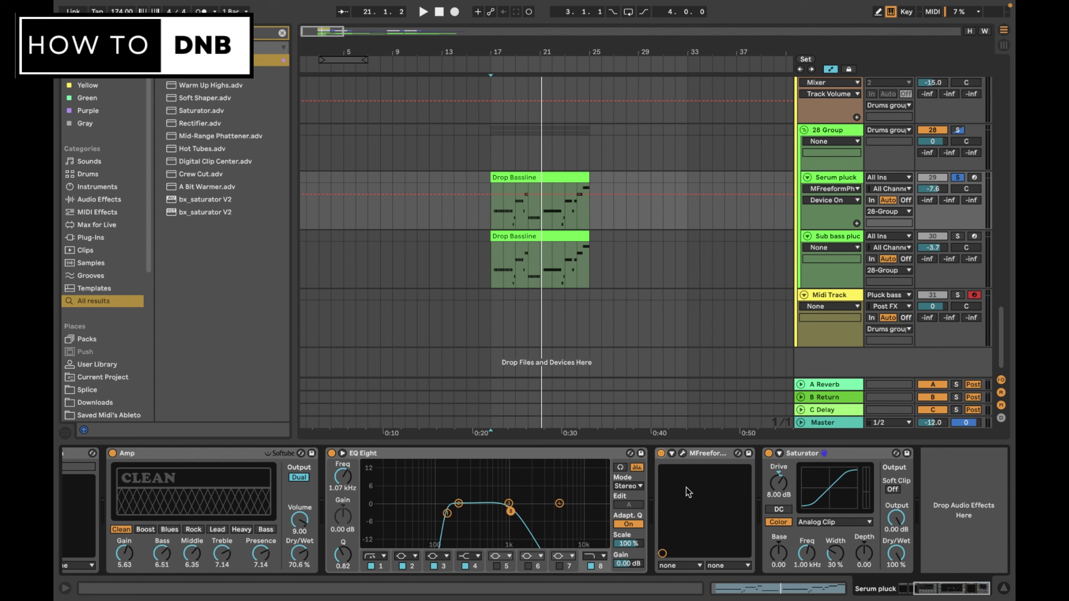
# - Set the Saturator's curve type to Medium Curve and audition the pluck with the Saturator switched off and on
pyautogui.click(829, 522)
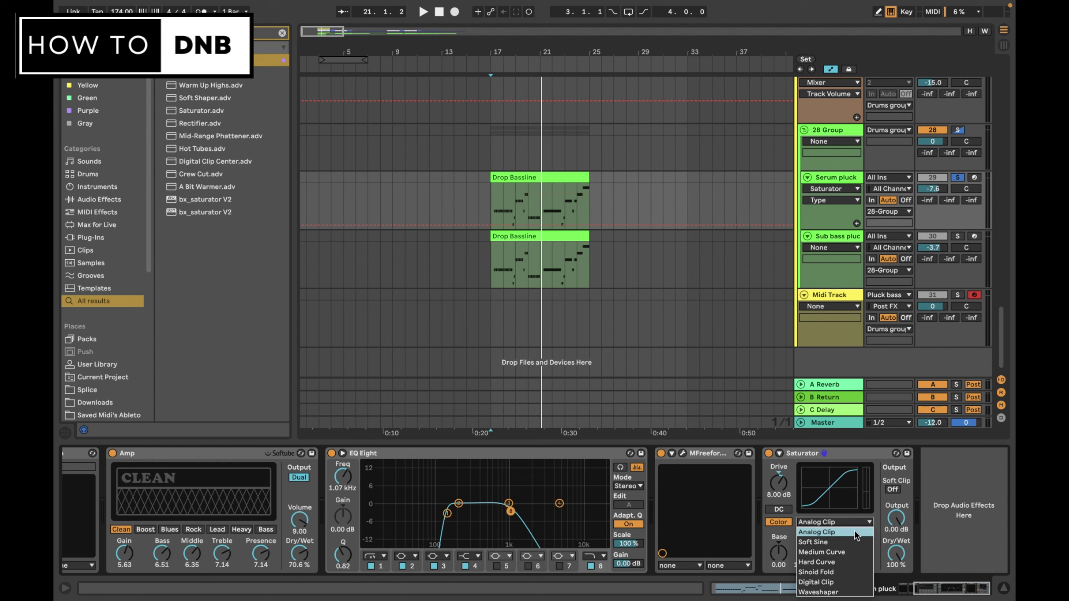
pyautogui.click(845, 553)
pyautogui.press('space')
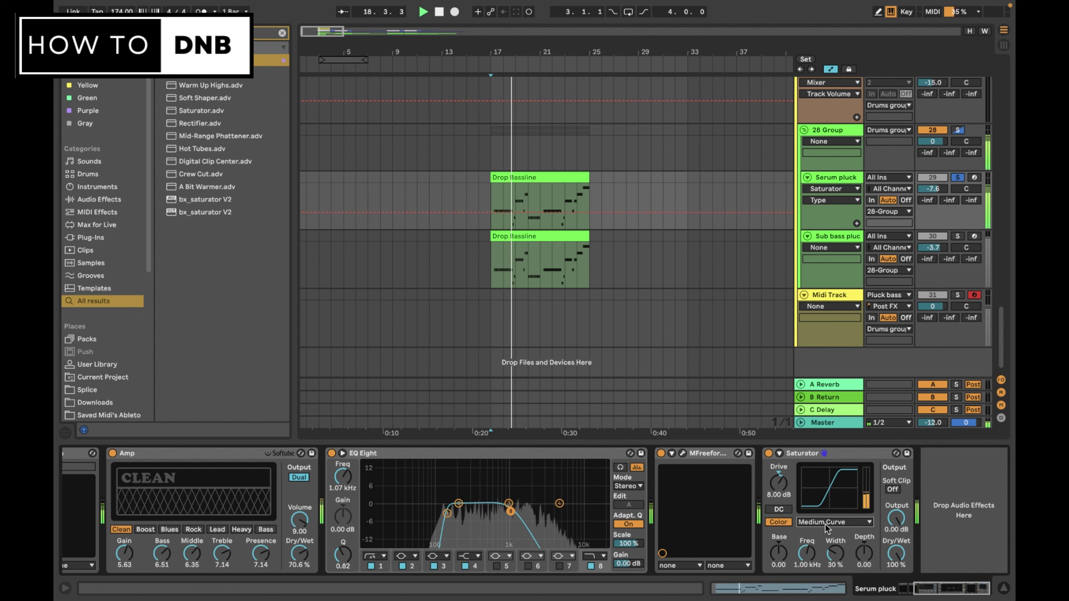
pyautogui.click(768, 453)
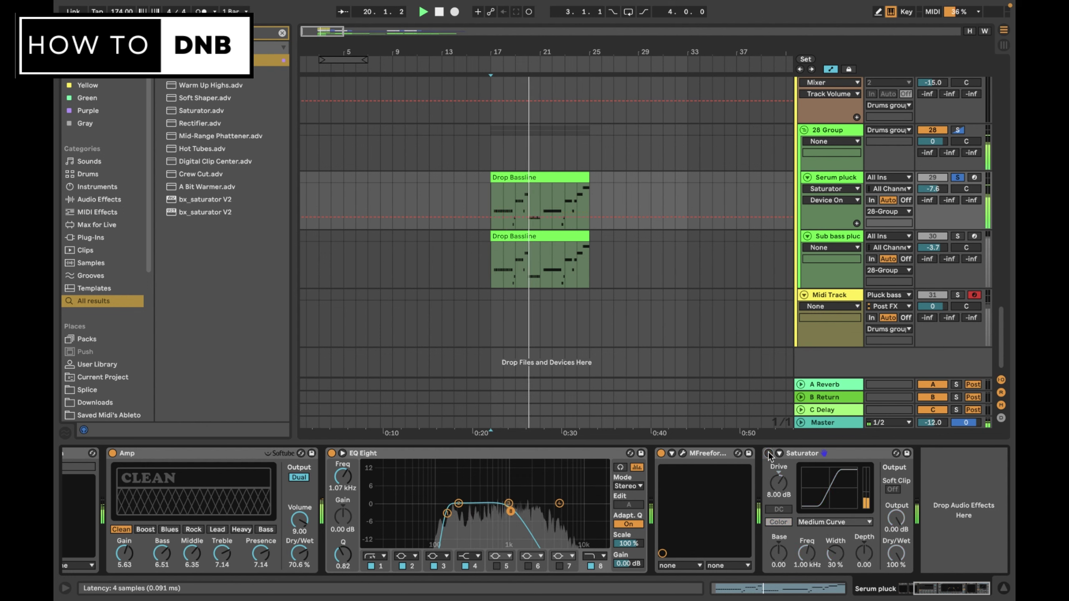
pyautogui.click(769, 454)
pyautogui.press('space')
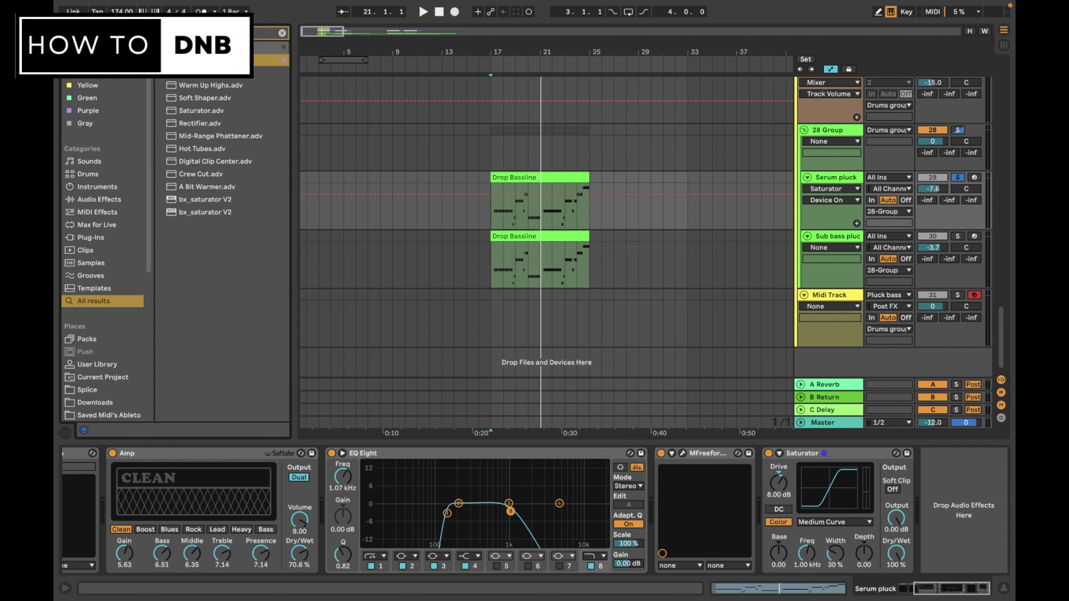
# - Add a second EQ Eight after the Saturator and set its band 1 to a low cut at about 96 Hz
pyautogui.write('eq')
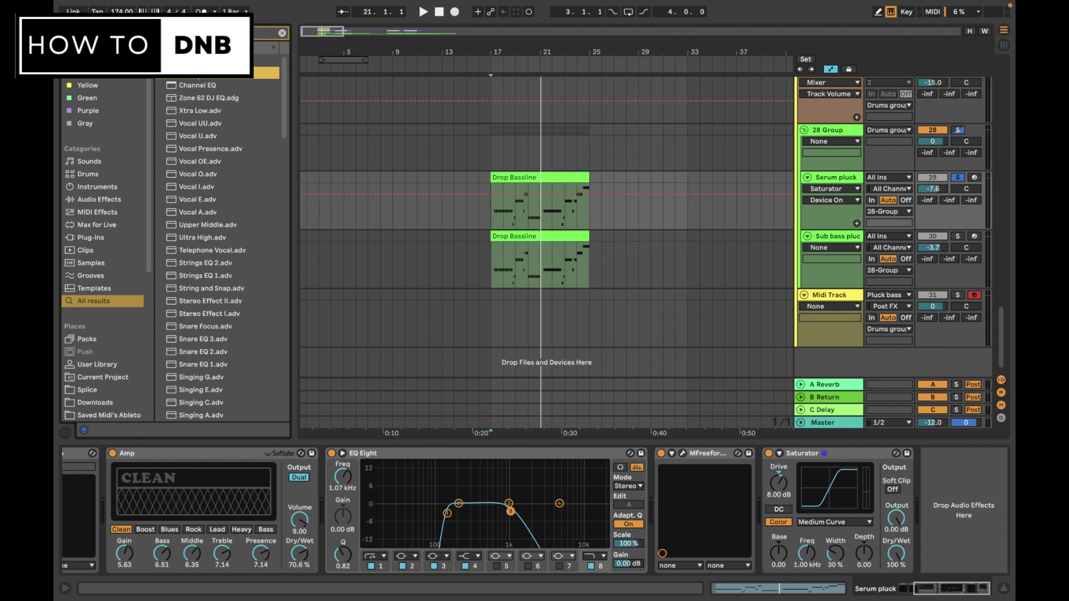
pyautogui.press('Return')
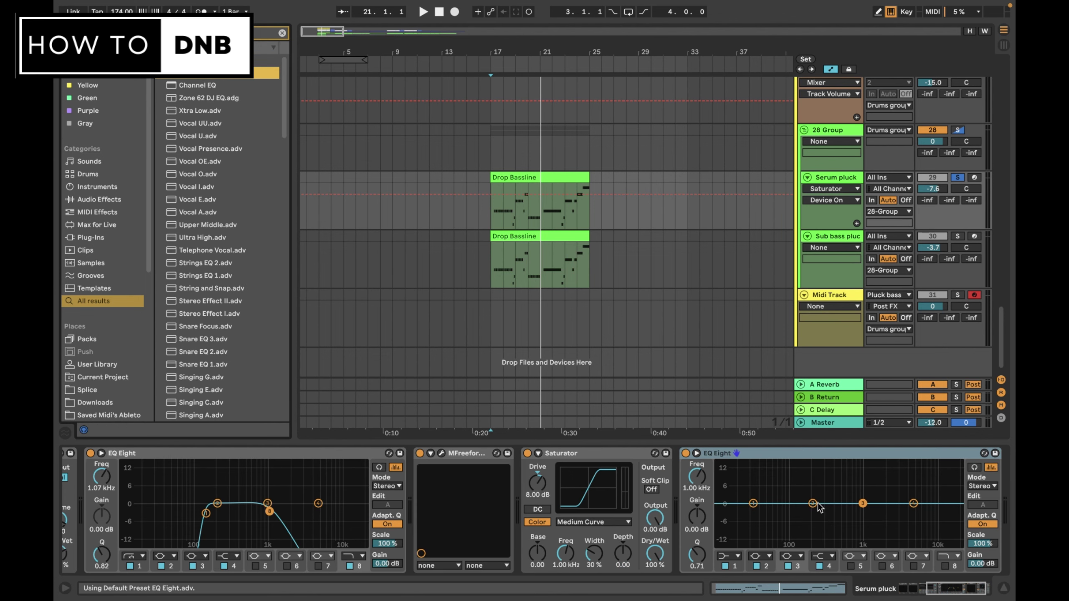
pyautogui.click(735, 556)
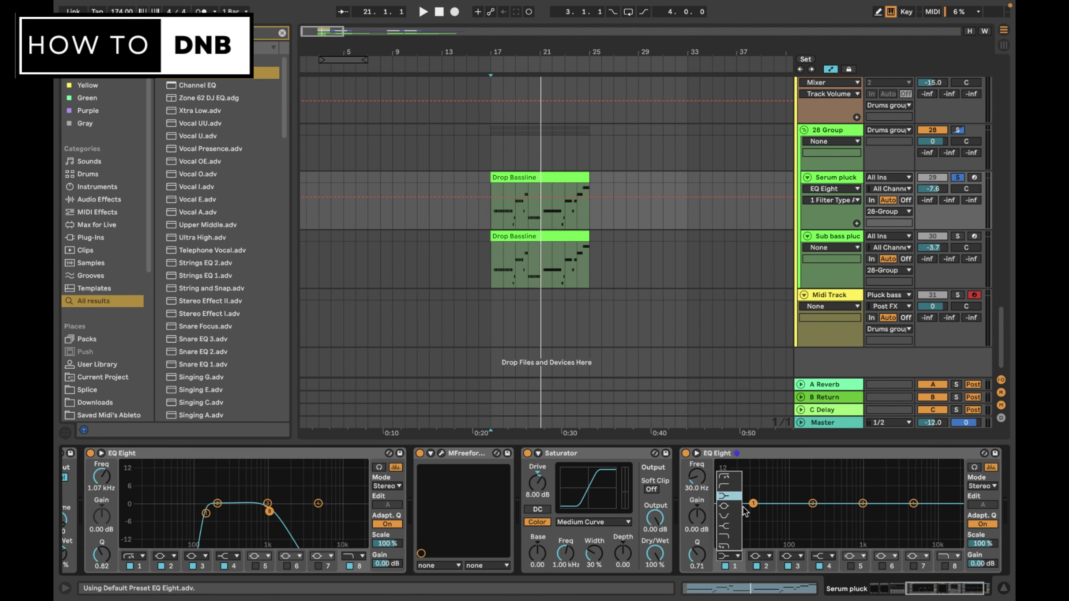
pyautogui.click(728, 475)
pyautogui.moveTo(754, 513); pyautogui.dragTo(790, 515)
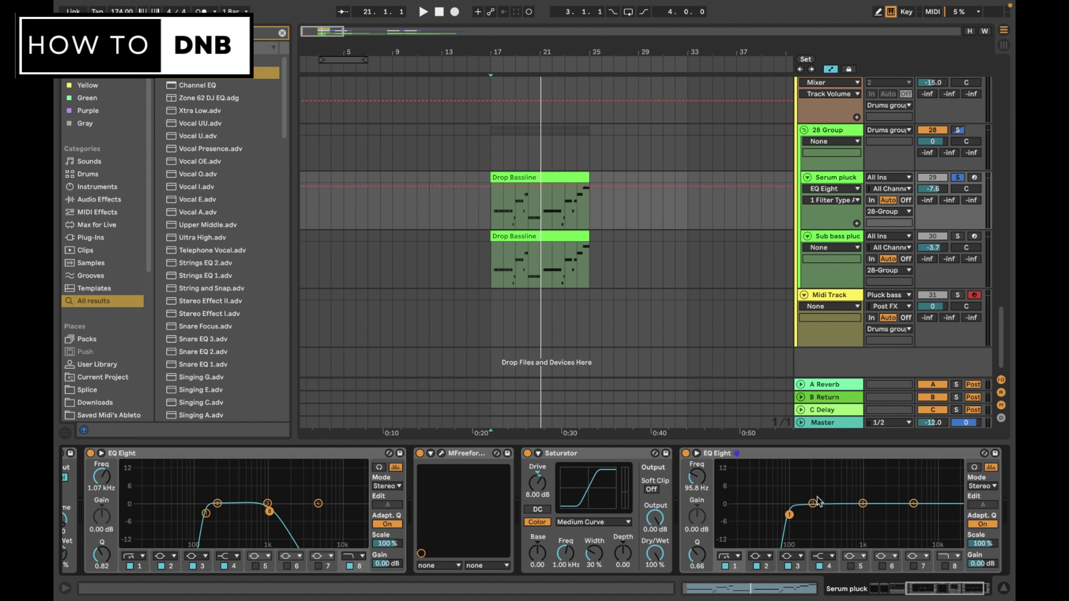
# - In the second EQ Eight, cut band 2 by about 2.9 dB at about 220 Hz and raise band 1's Q to about 1.09
pyautogui.moveTo(813, 503); pyautogui.dragTo(816, 509)
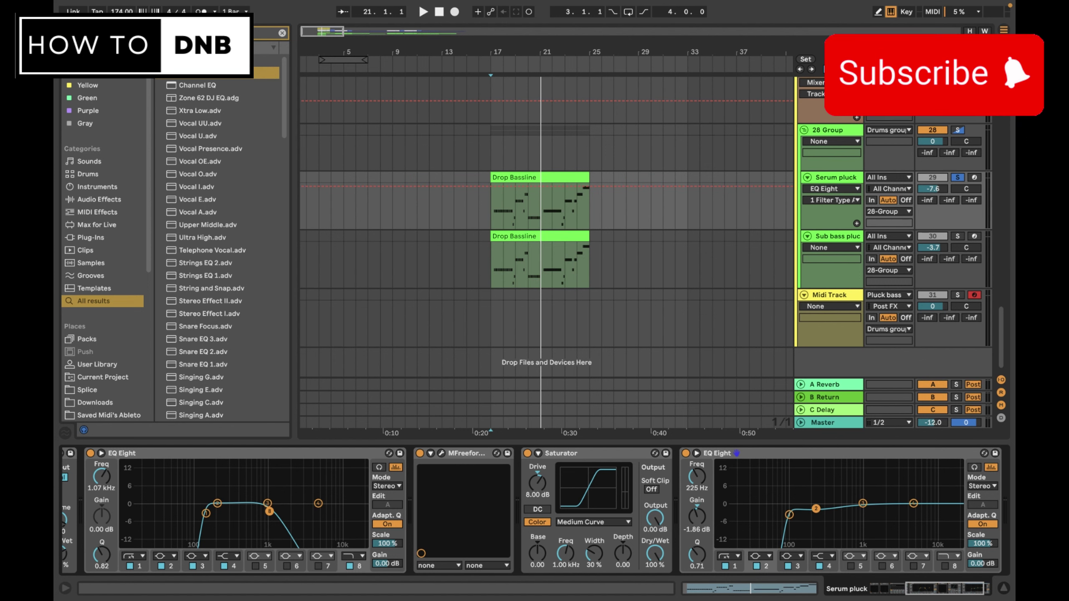
pyautogui.click(789, 515)
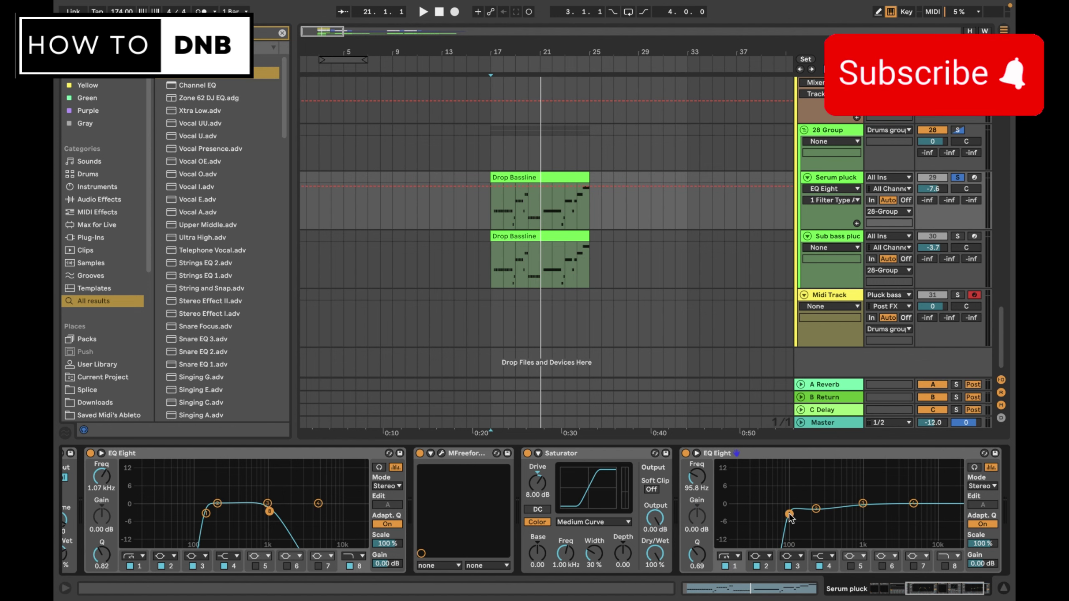
pyautogui.moveTo(700, 546); pyautogui.dragTo(700, 540)
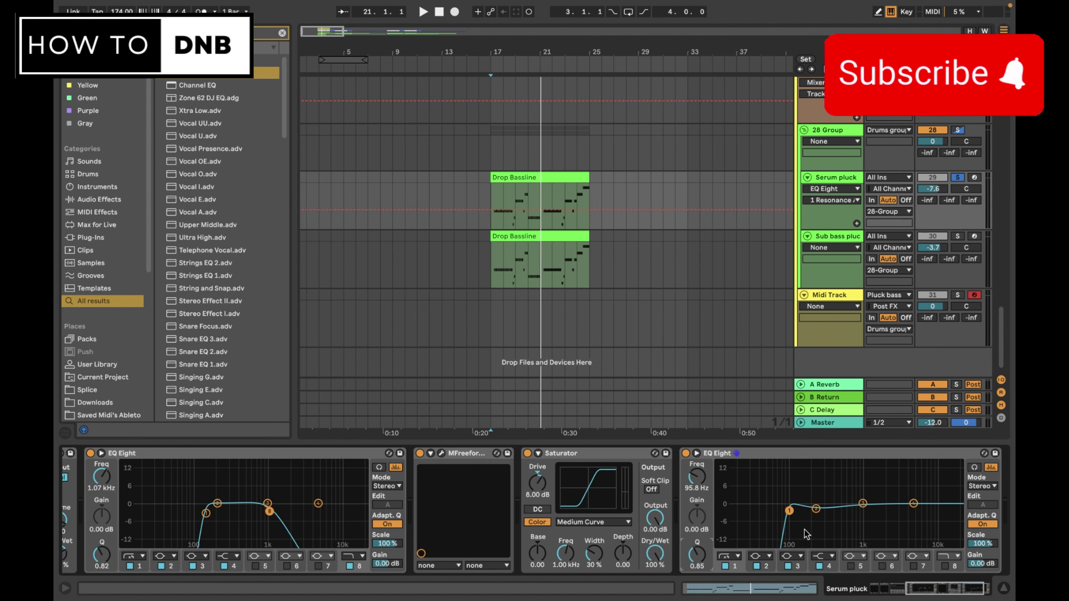
pyautogui.moveTo(816, 508); pyautogui.dragTo(816, 513)
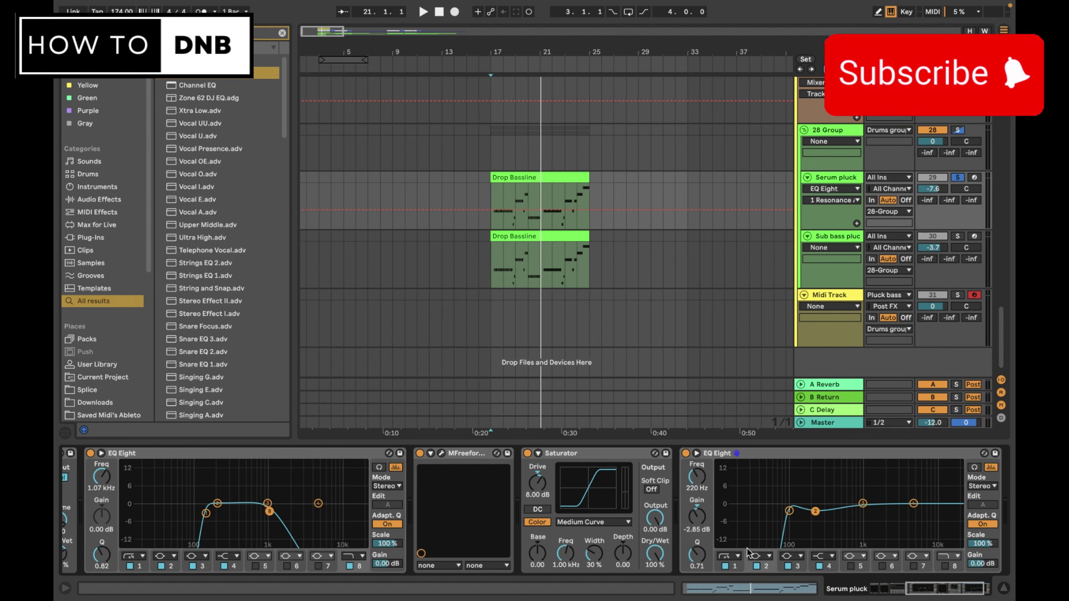
pyautogui.click(790, 511)
pyautogui.moveTo(697, 554); pyautogui.dragTo(697, 544)
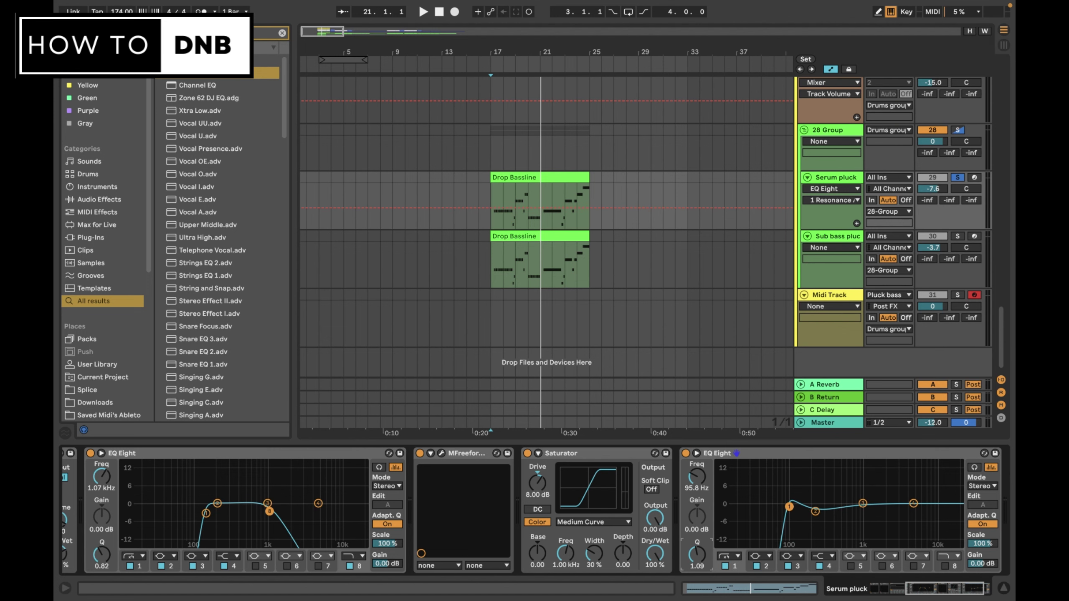
# - Deepen the second EQ Eight's band 2 dip further around 200 Hz and slightly lower that band's Q
pyautogui.click(816, 511)
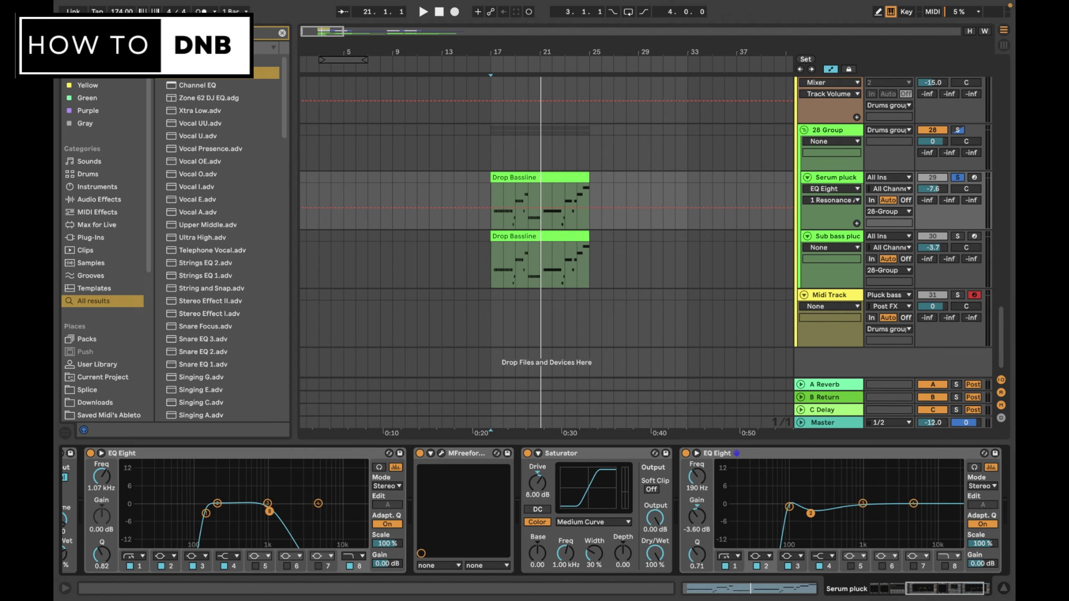
pyautogui.moveTo(811, 513); pyautogui.dragTo(817, 515)
pyautogui.moveTo(697, 554); pyautogui.dragTo(697, 559)
# - Raise the second EQ Eight's band 4 high shelf to about 6 dB at about 3.52 kHz while auditioning the pluck
pyautogui.moveTo(914, 504)
pyautogui.mouseDown()
pyautogui.moveTo(909, 489)
pyautogui.moveTo(909, 505)
pyautogui.mouseUp()
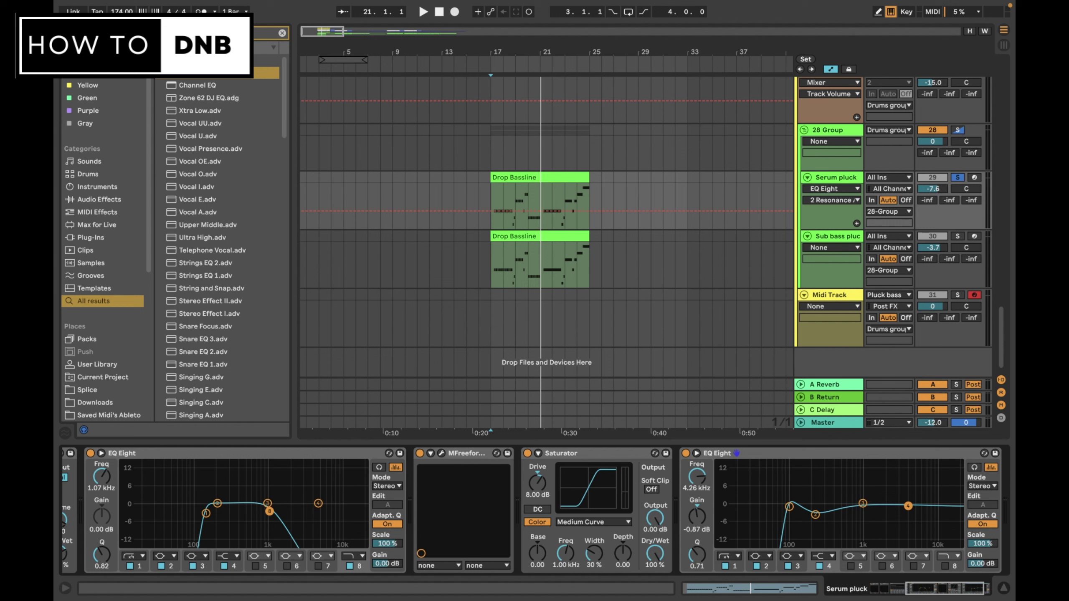
pyautogui.press('space')
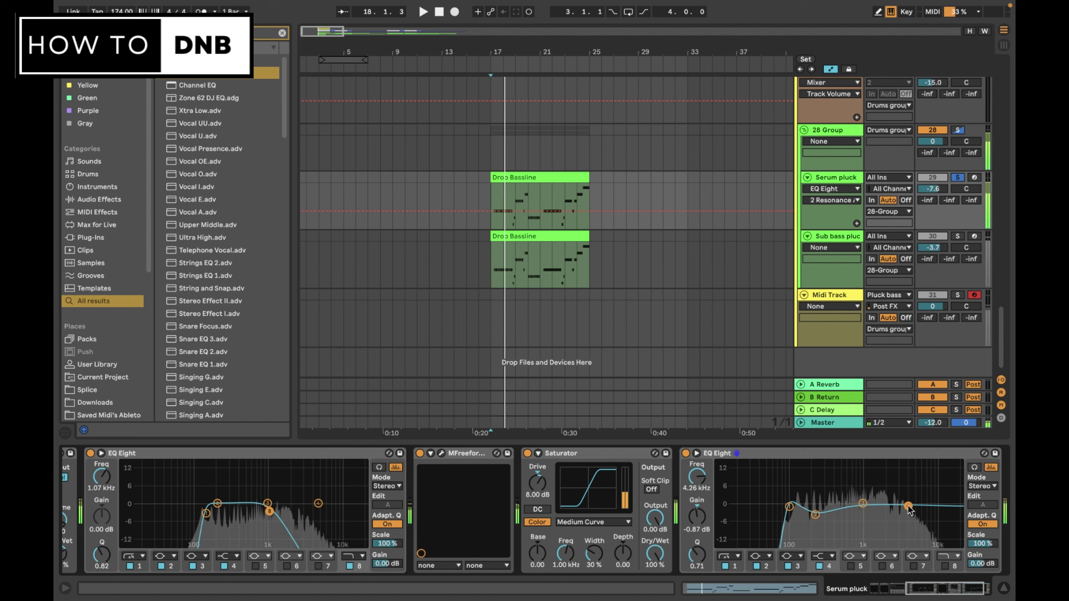
pyautogui.press('space')
pyautogui.moveTo(908, 505); pyautogui.dragTo(908, 484)
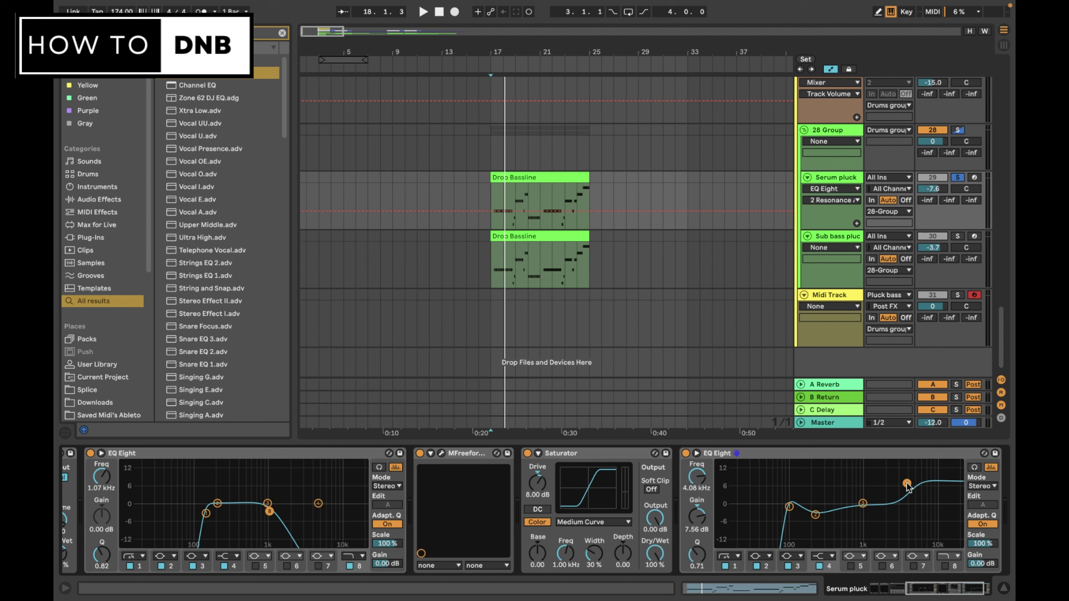
pyautogui.press('space')
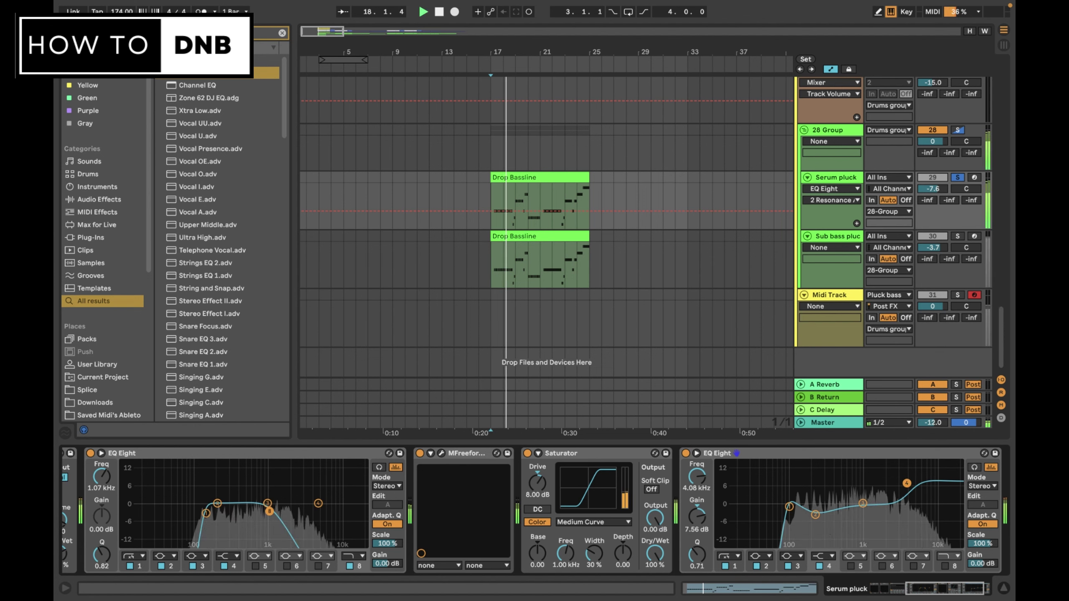
pyautogui.moveTo(908, 484); pyautogui.dragTo(903, 487)
pyautogui.press('space')
pyautogui.press('space')
pyautogui.press('space')
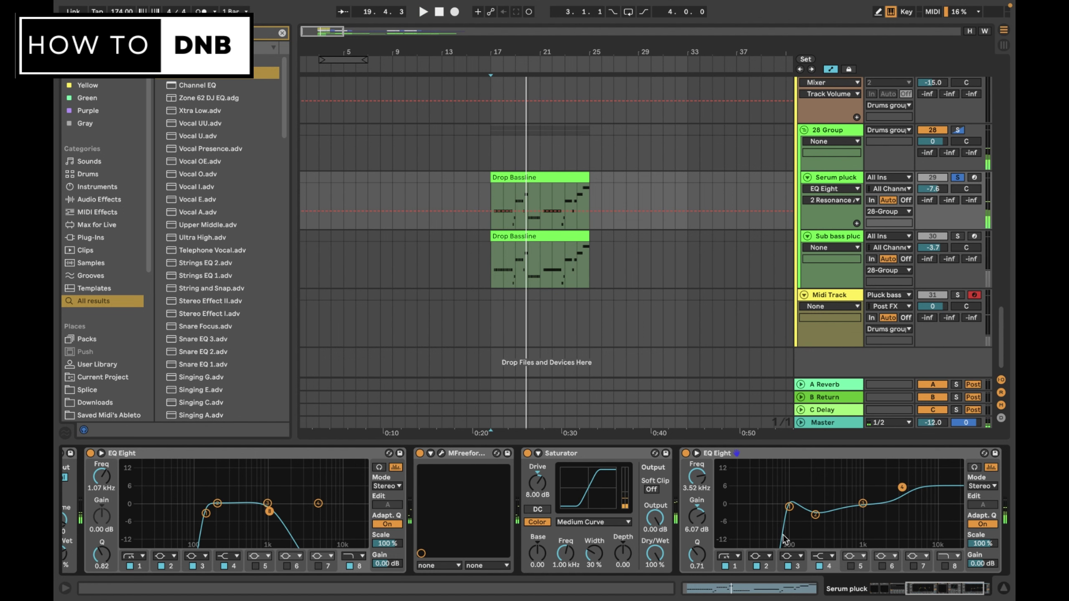
# - Add the OTT.adv preset after the second EQ Eight, with its time at about 977%, and audition the pluck
pyautogui.hscroll(3, 758, 505)
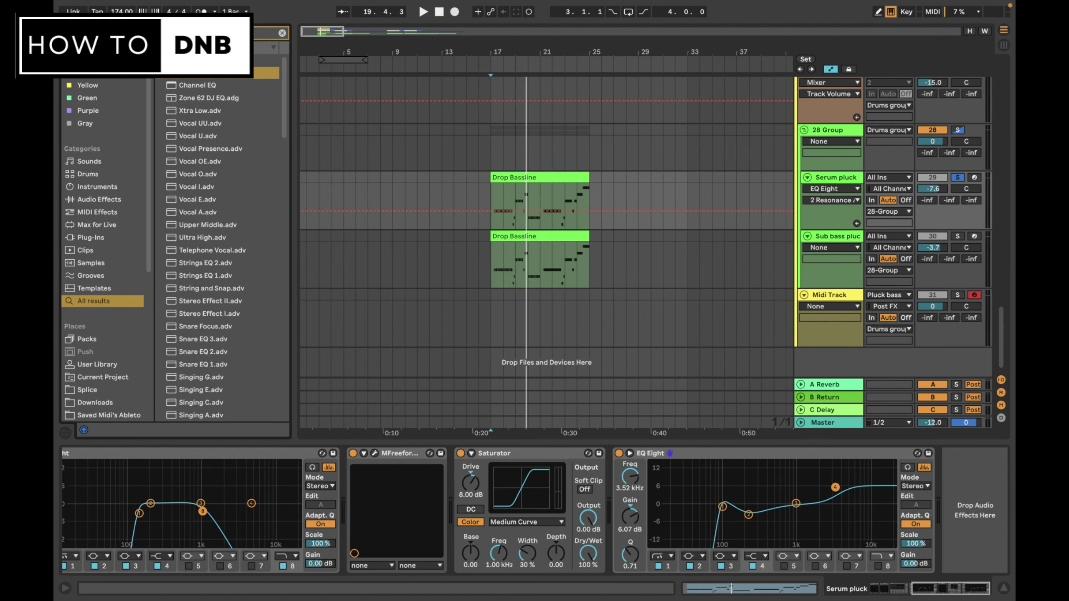
pyautogui.write('ott')
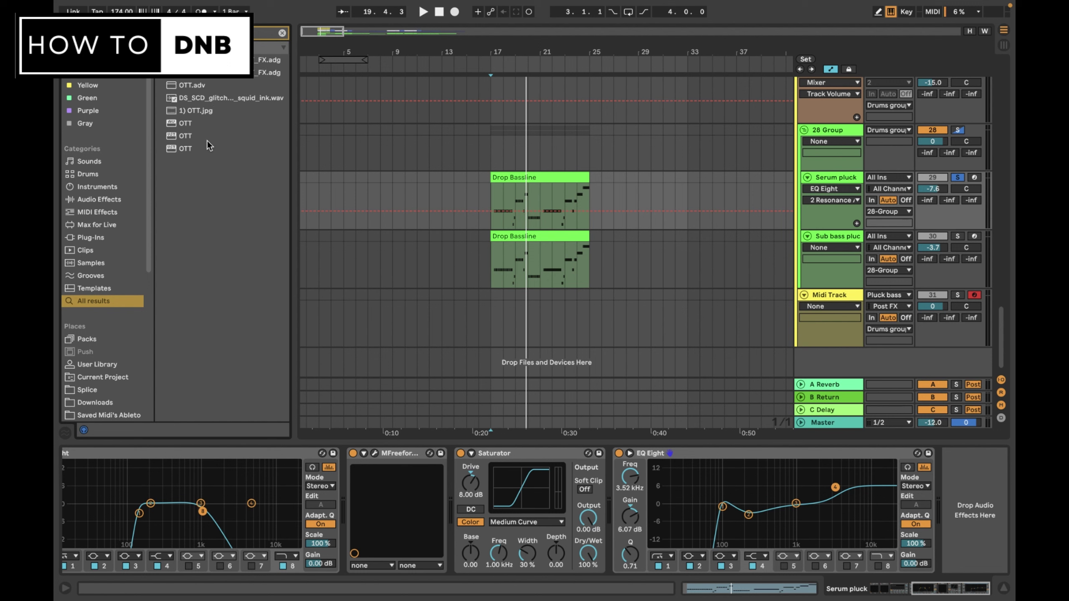
pyautogui.doubleClick(222, 86)
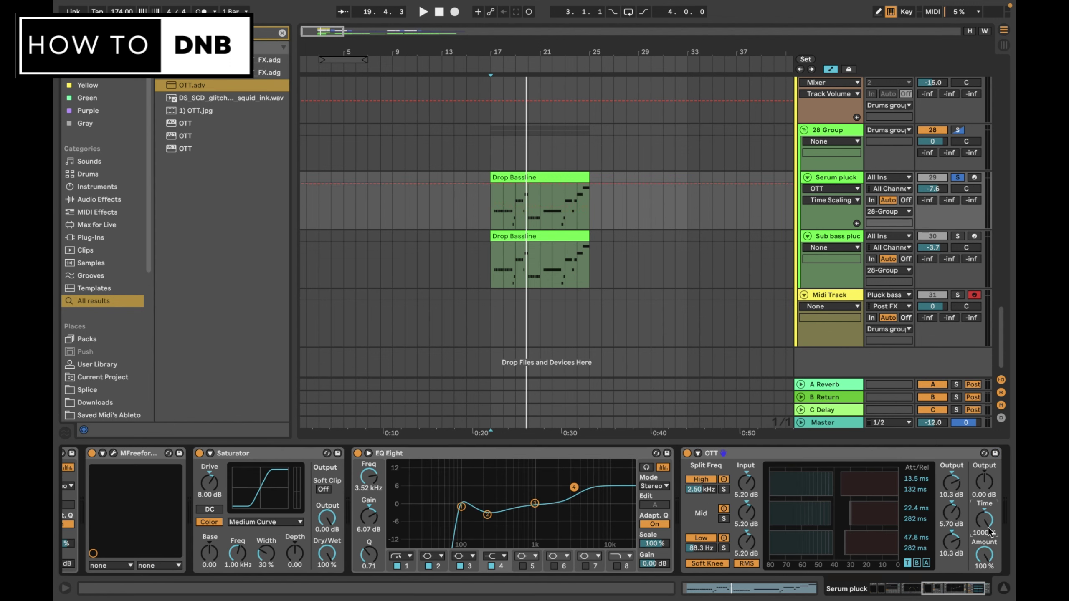
pyautogui.press('space')
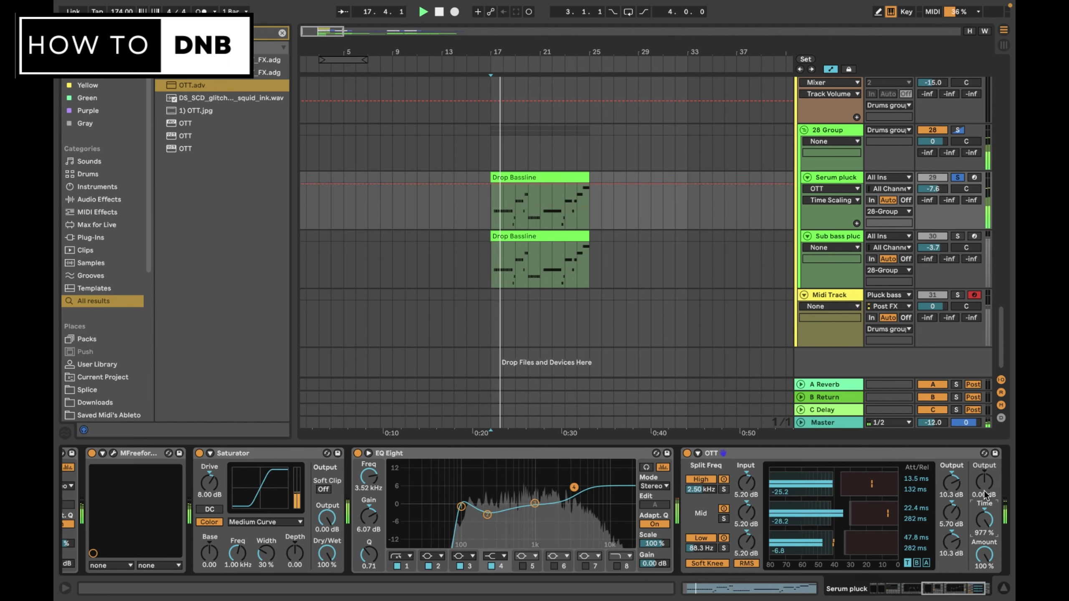
pyautogui.press('space')
# - Set OTT's master output to 18 dB and audition the pluck
pyautogui.click(985, 482)
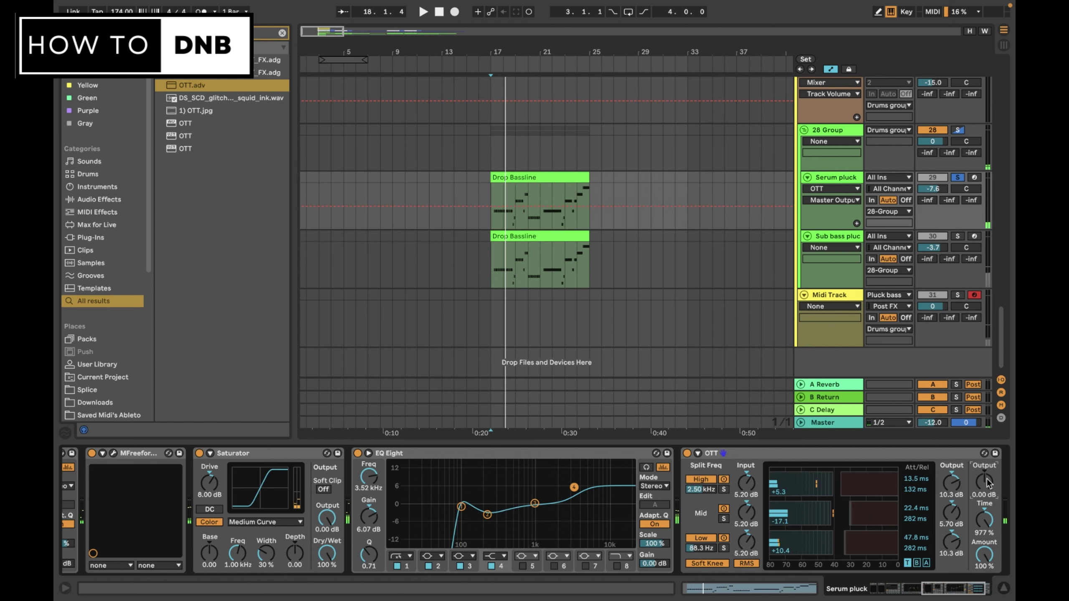
pyautogui.write('18')
pyautogui.press('Return')
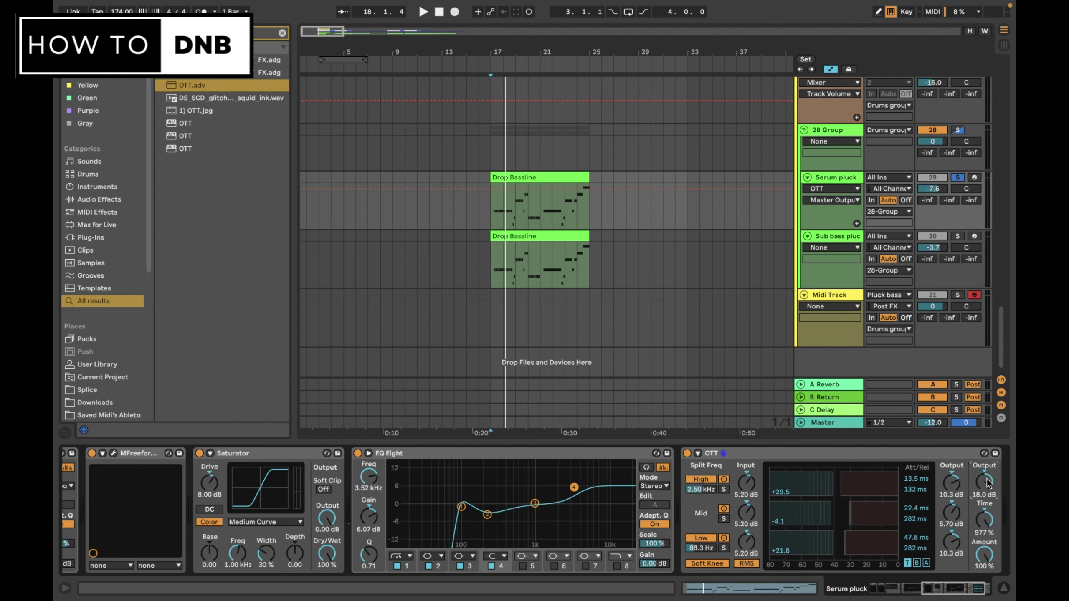
pyautogui.press('space')
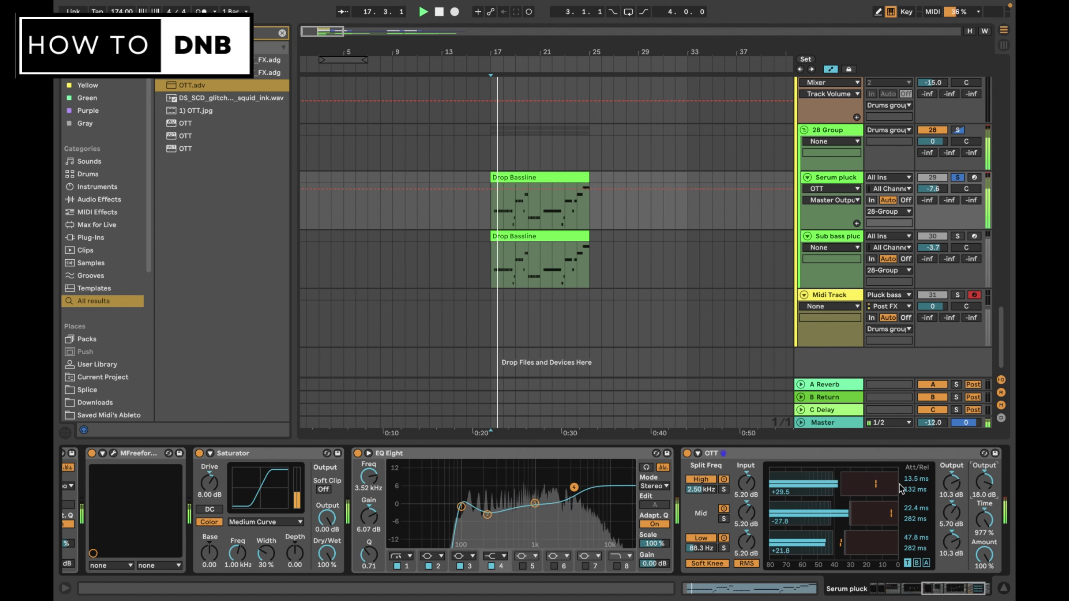
# - Review the Serum pluck's complete device chain from Serum and True Iron through to OTT
pyautogui.hscroll(3, 700, 468)
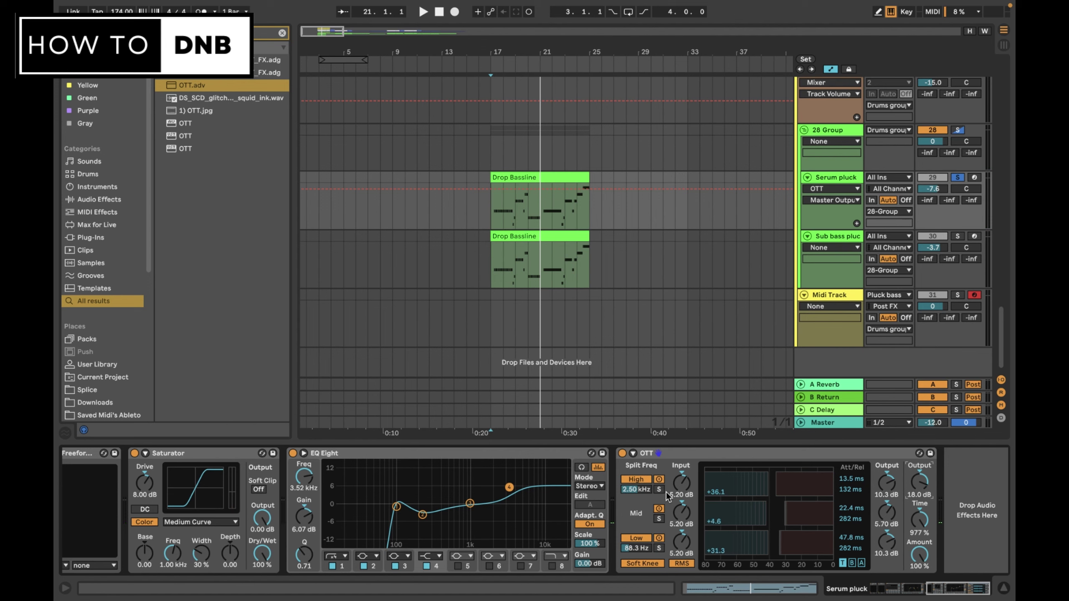
pyautogui.hscroll(1, 680, 492)
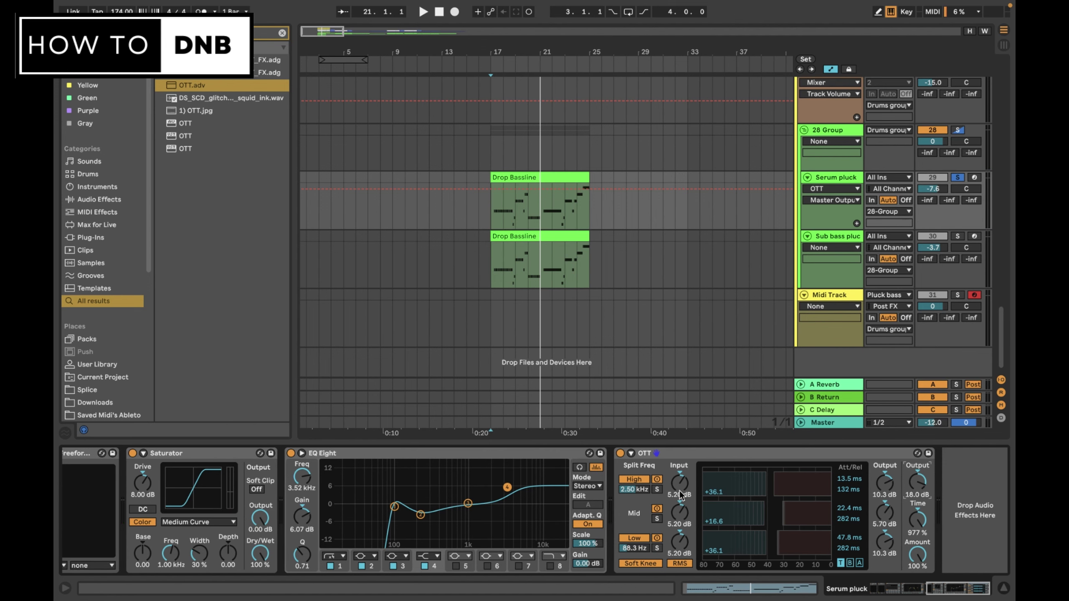
pyautogui.hscroll(-10, 680, 495)
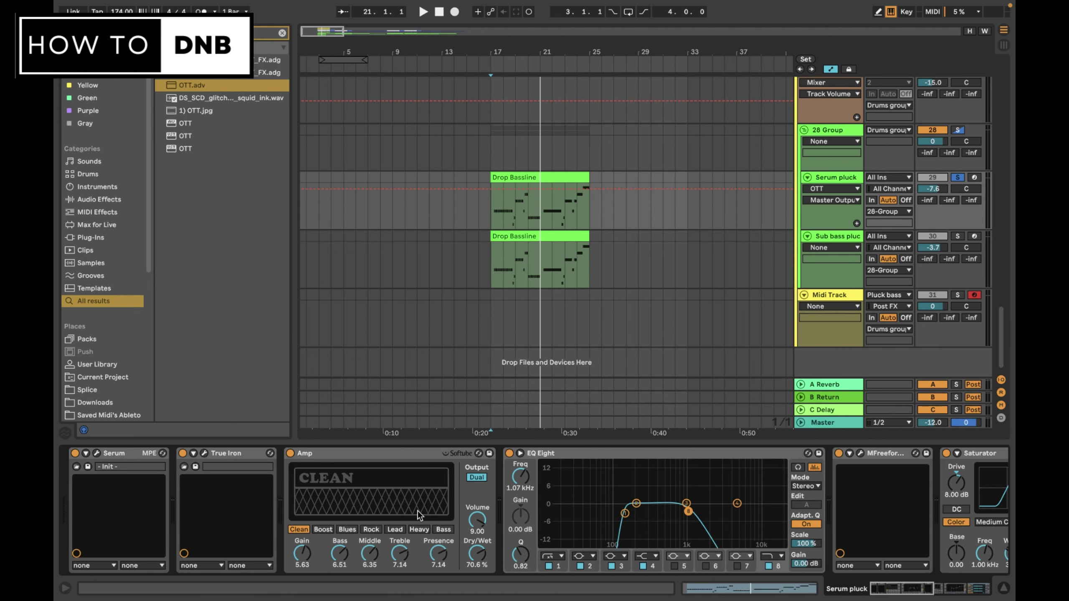
pyautogui.hscroll(10, 419, 515)
pyautogui.hscroll(-10, 419, 515)
pyautogui.hscroll(10, 428, 512)
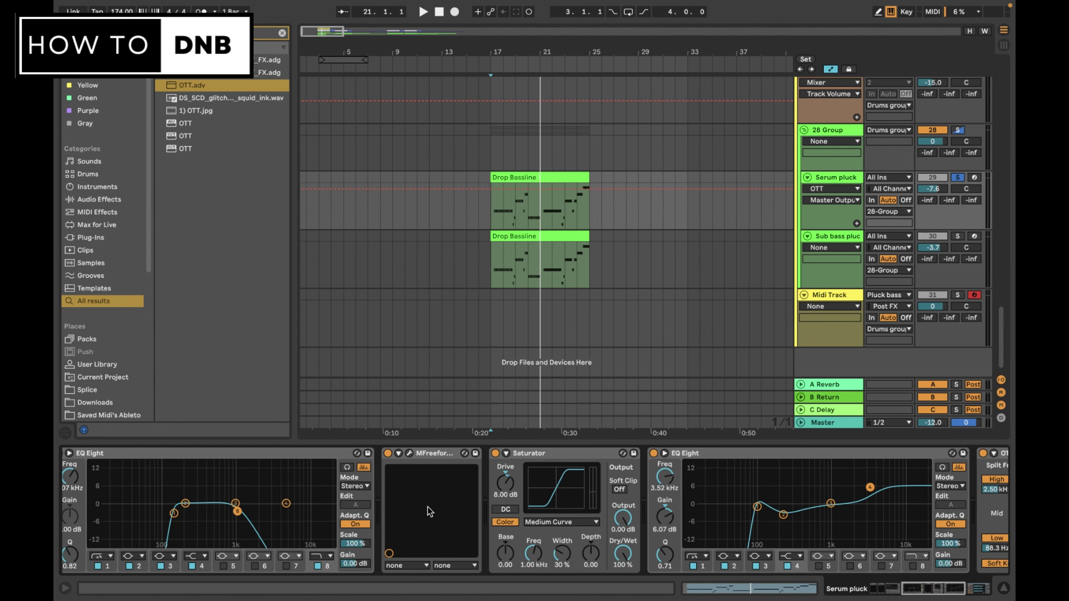
pyautogui.hscroll(5, 429, 512)
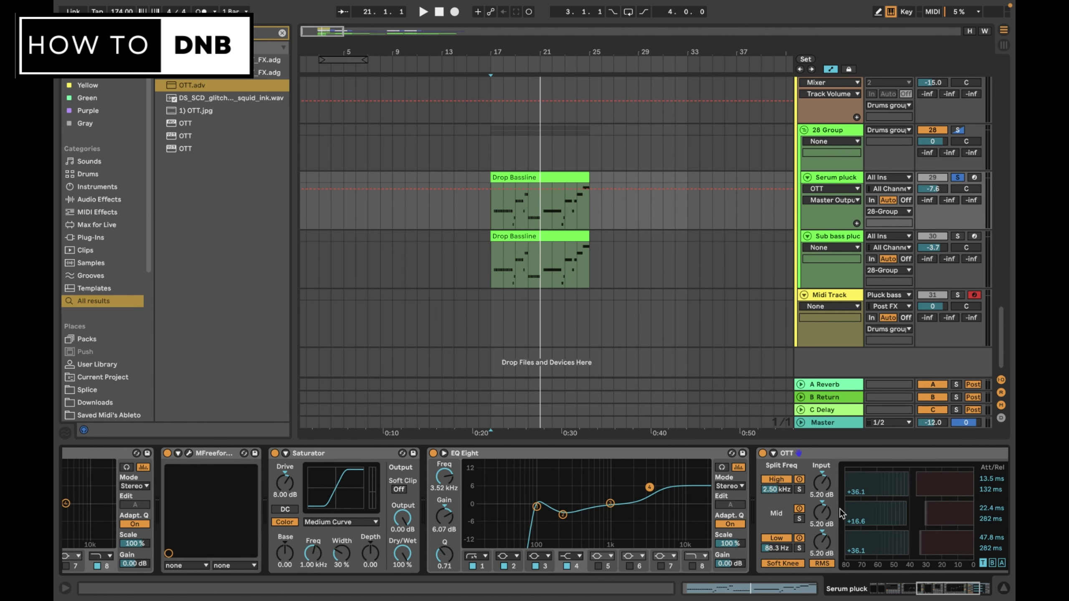
pyautogui.hscroll(4, 863, 515)
pyautogui.hscroll(-19, 863, 514)
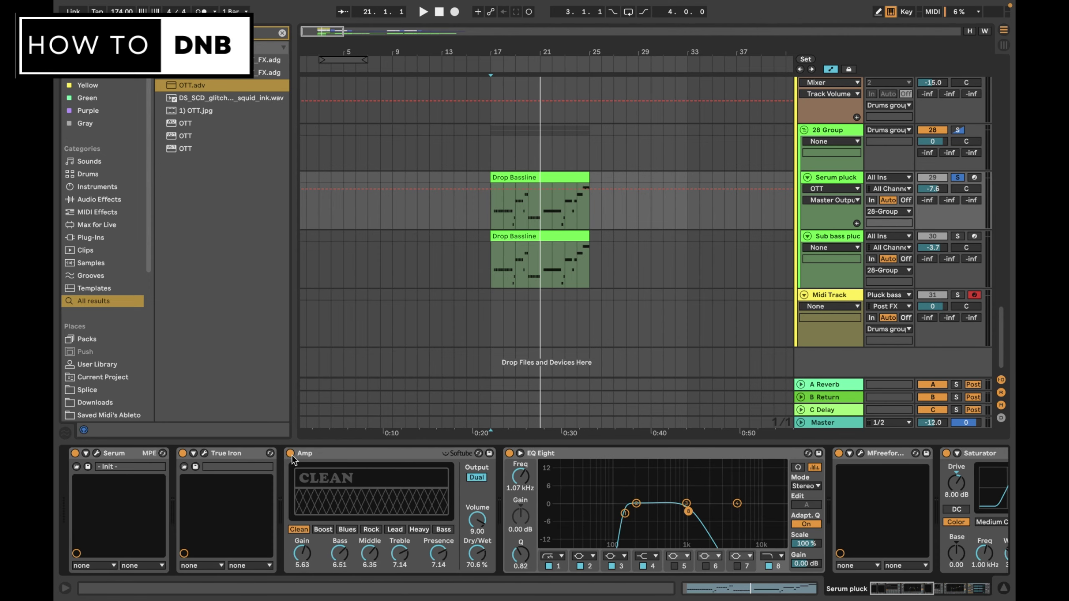
# - Examine OSC A's wavetable in Serum, turn its FM (From B) amount and wavetable position down, and close the plug-in window
pyautogui.click(97, 453)
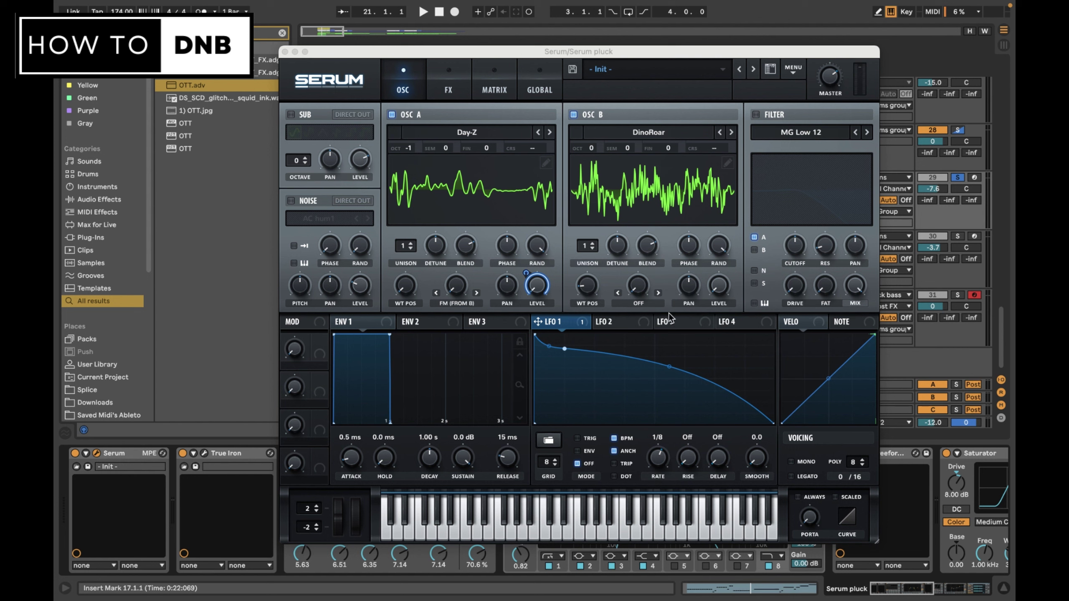
pyautogui.click(496, 200)
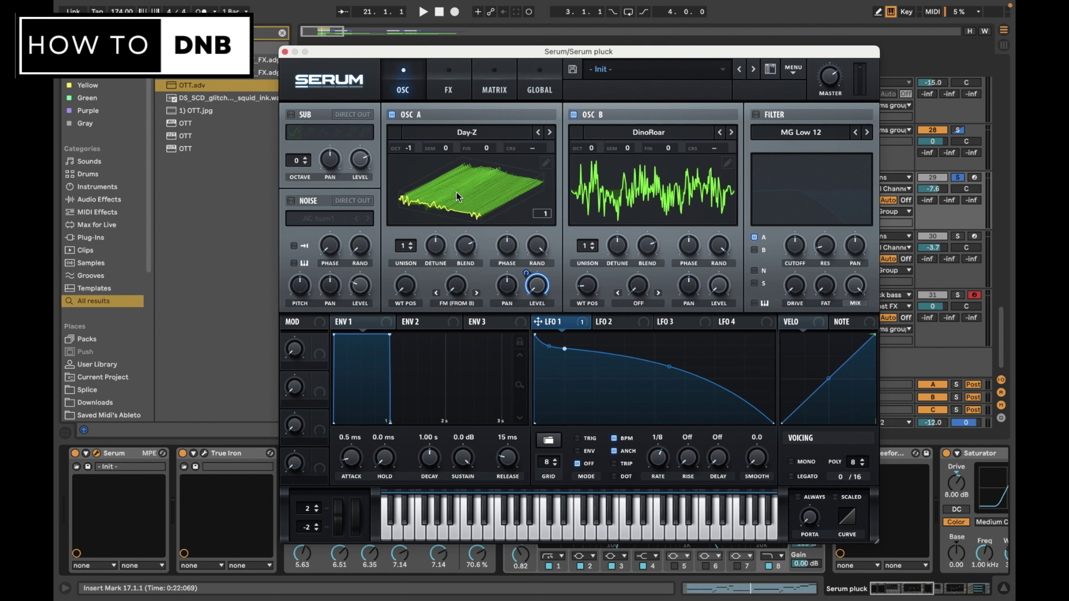
pyautogui.click(456, 192)
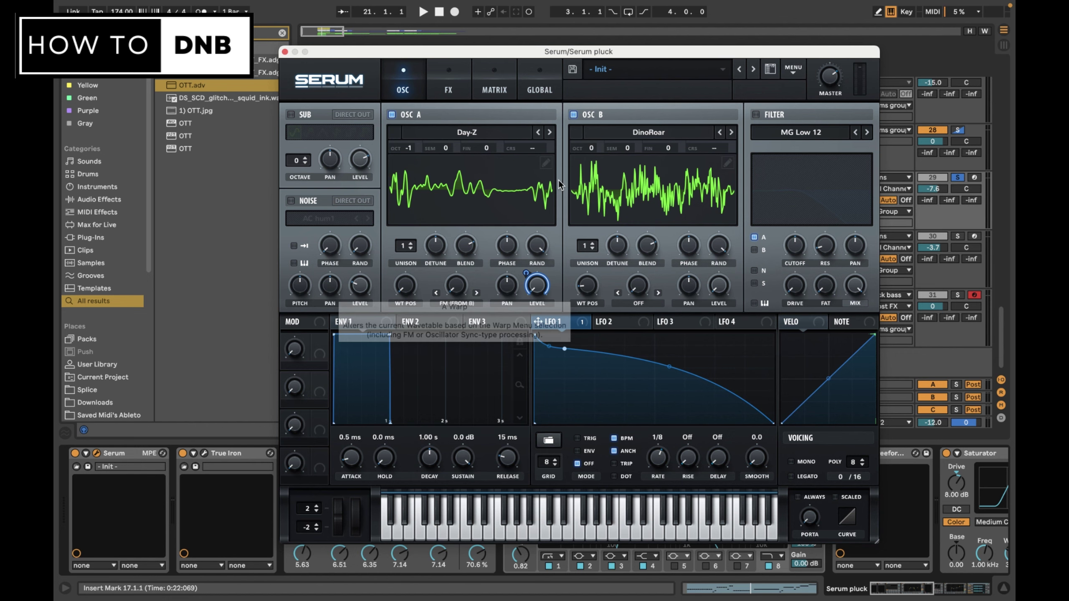
pyautogui.moveTo(504, 48); pyautogui.dragTo(457, 51)
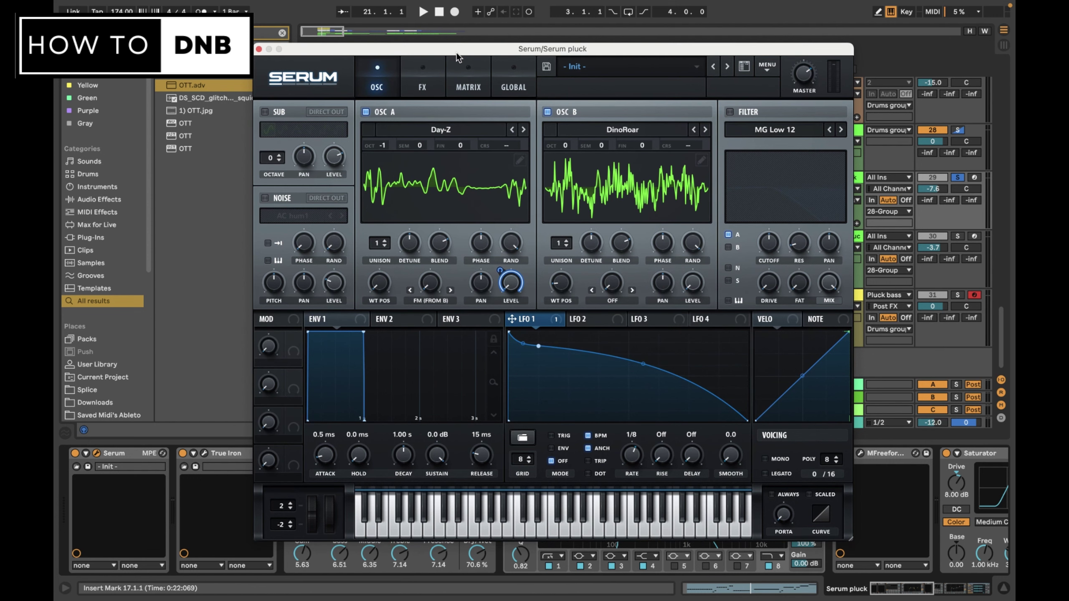
pyautogui.moveTo(429, 288)
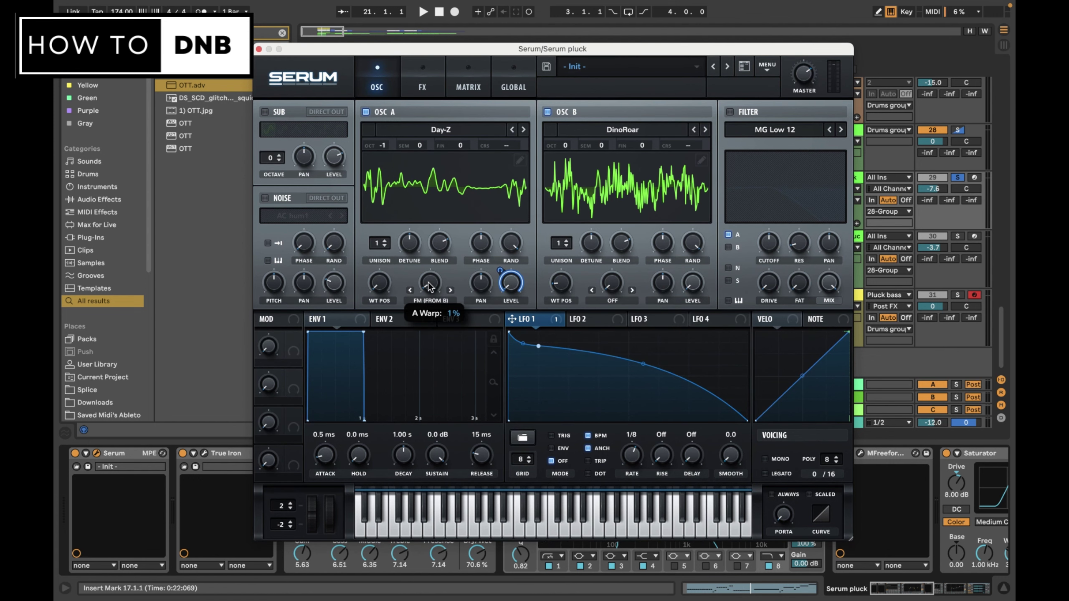
pyautogui.moveTo(429, 287); pyautogui.dragTo(437, 325)
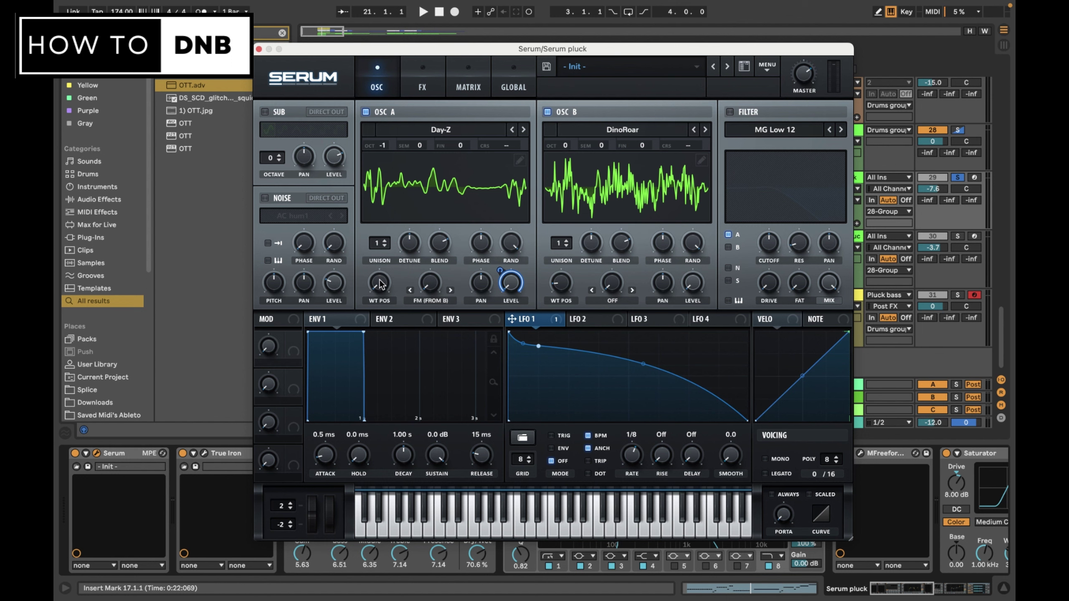
pyautogui.moveTo(381, 284); pyautogui.dragTo(387, 362)
pyautogui.click(258, 50)
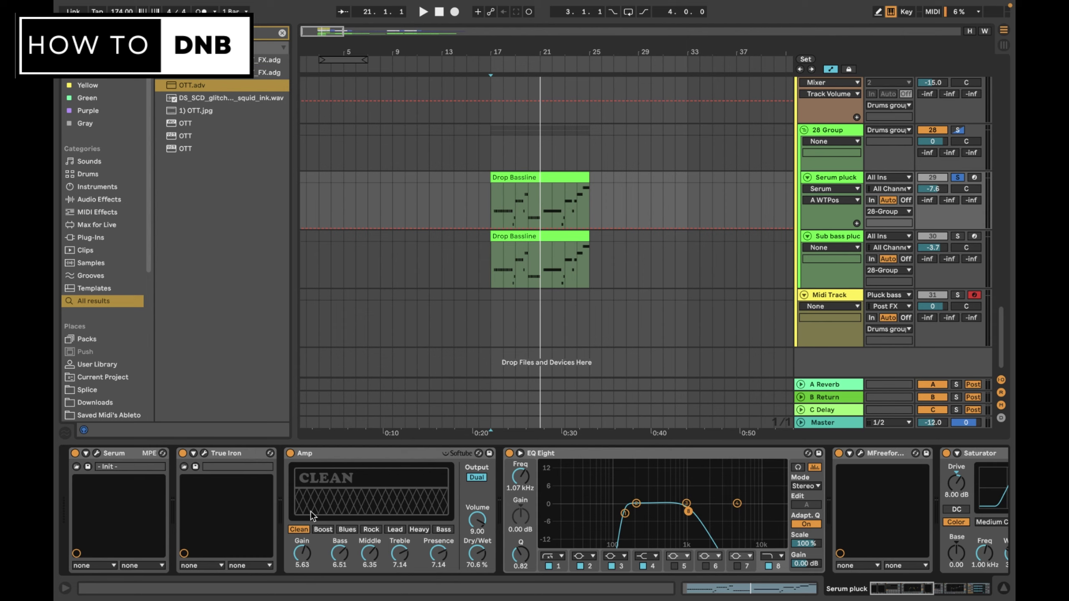
# - Reopen Serum, inspect OSC B's DinoRoar wavetable in 3D and raise OSC A's FM (From B) amount above 10% during playback
pyautogui.hscroll(10, 314, 516)
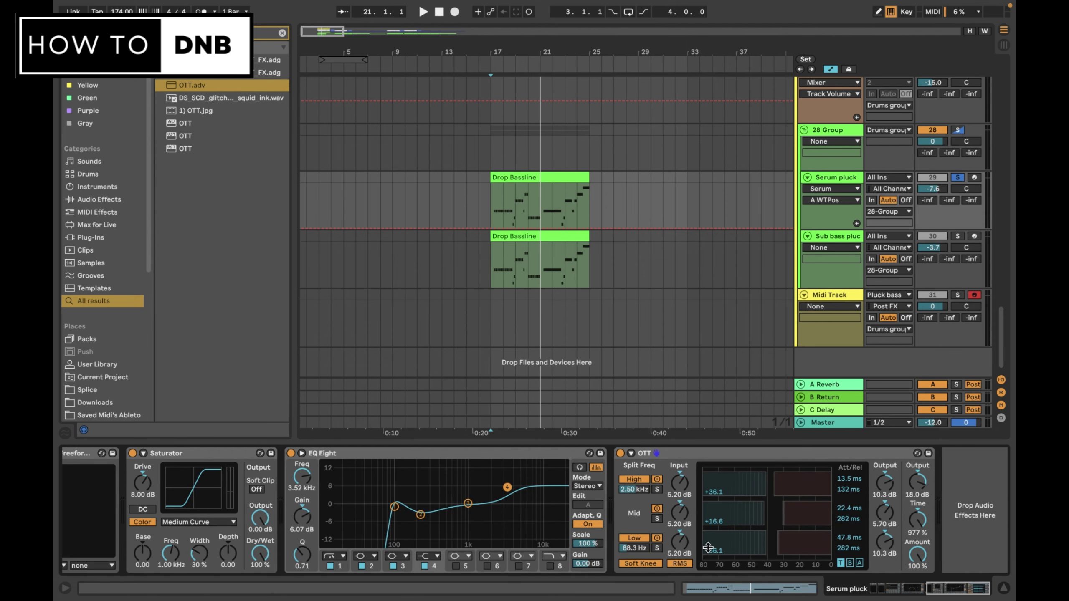
pyautogui.hscroll(-10, 755, 481)
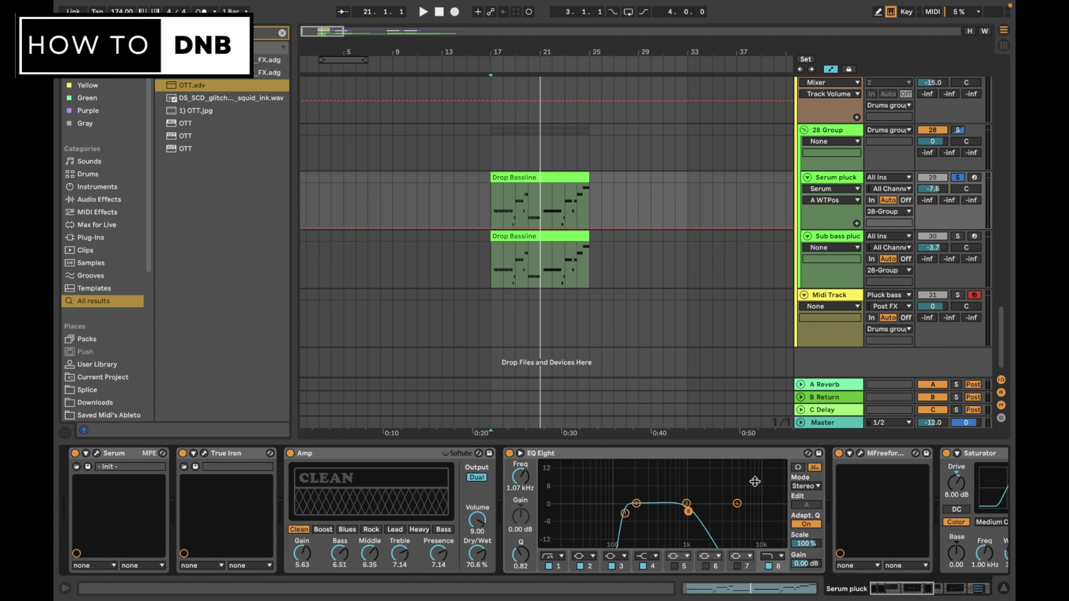
pyautogui.click(97, 454)
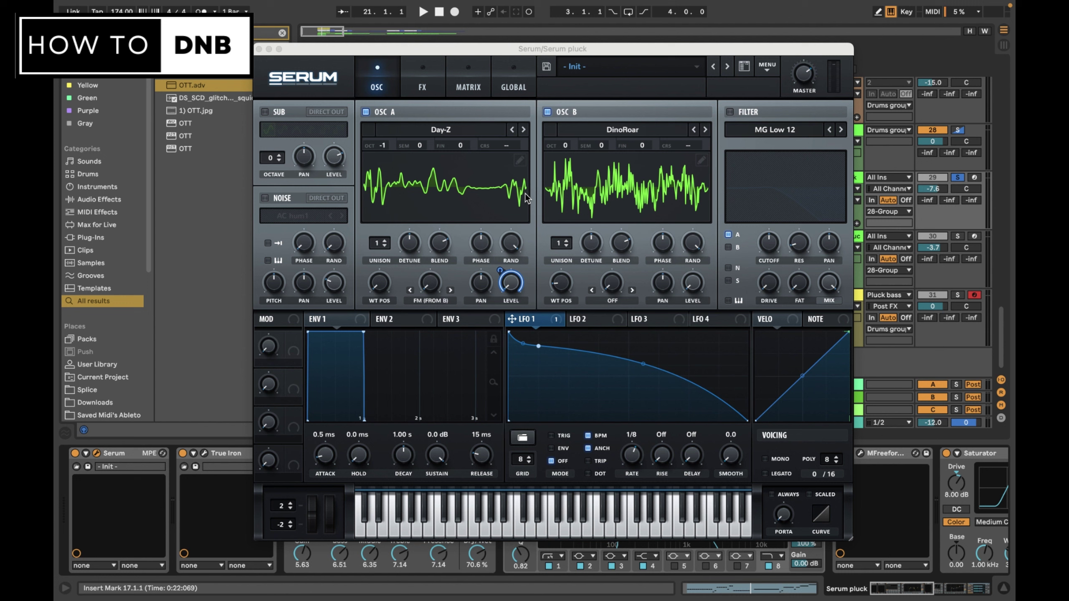
pyautogui.click(641, 192)
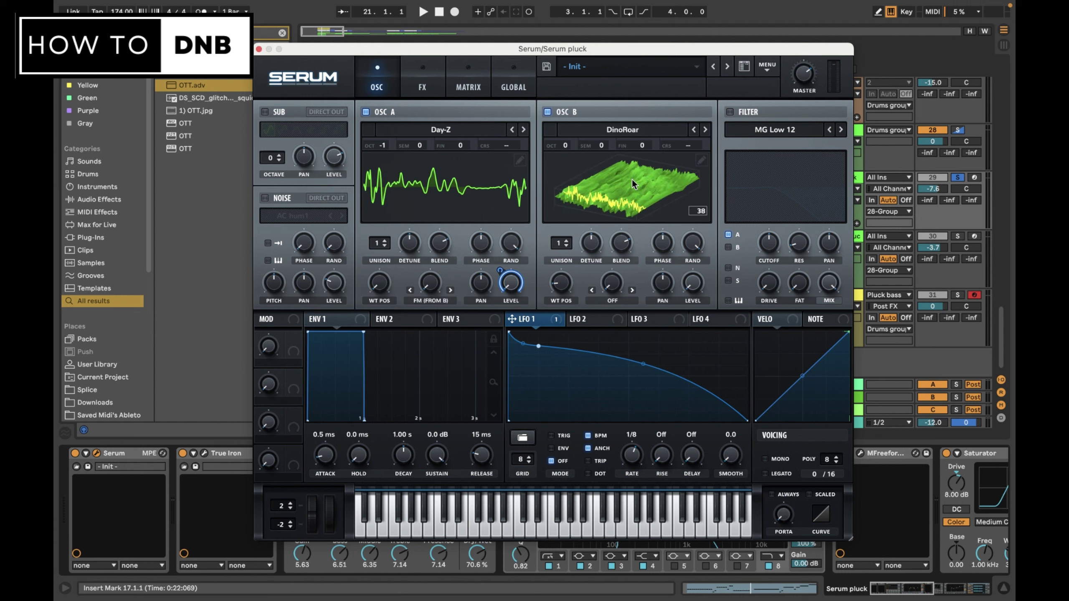
pyautogui.click(634, 184)
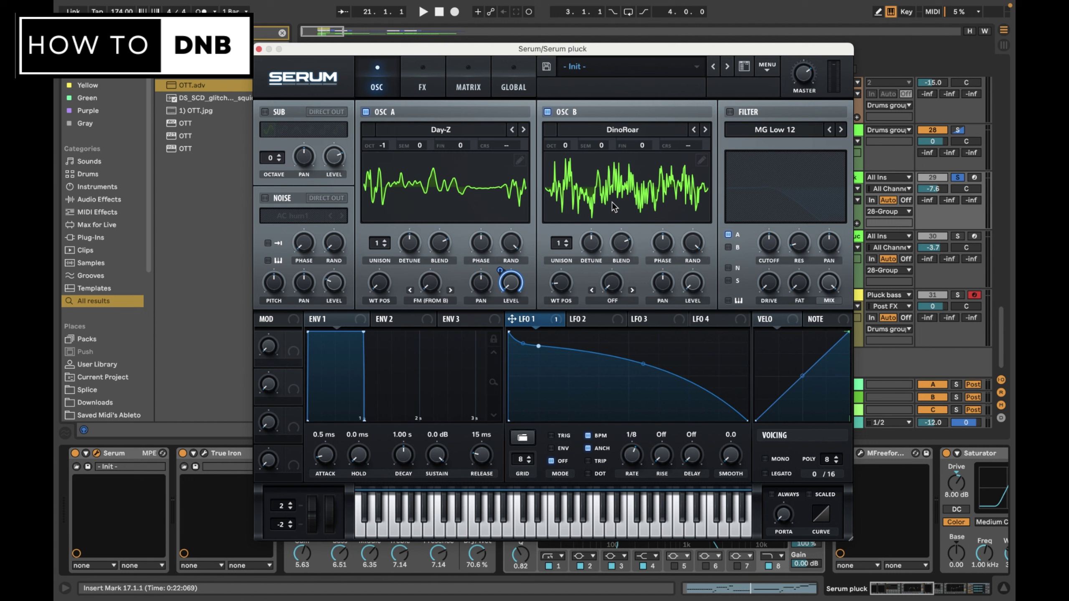
pyautogui.press('space')
pyautogui.moveTo(436, 278)
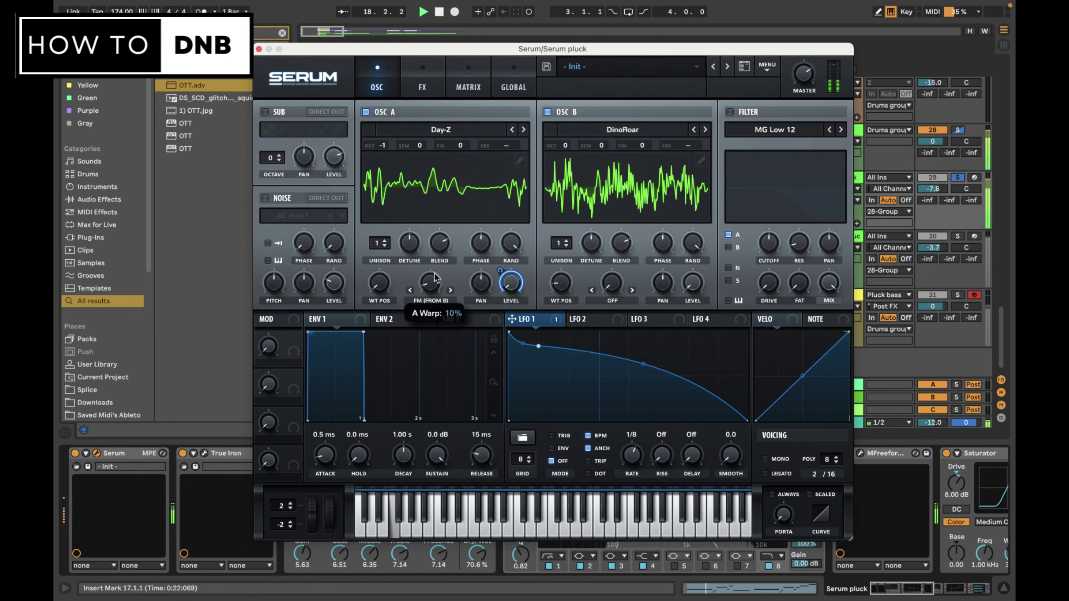
pyautogui.moveTo(435, 278); pyautogui.dragTo(445, 263)
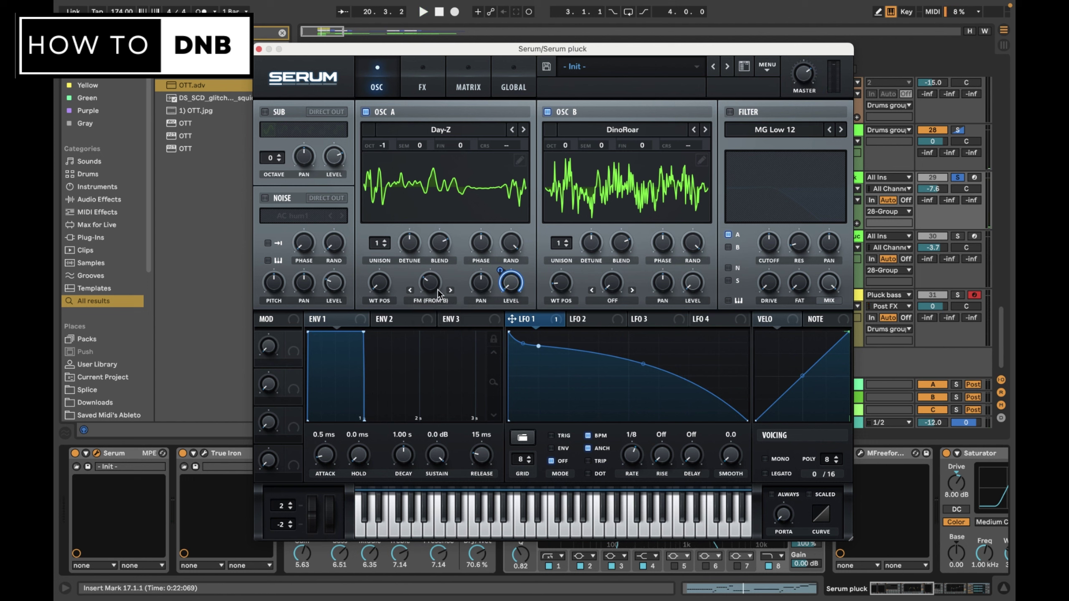
# - Enable Serum's MG Low 12 filter and raise its cutoff slightly
pyautogui.click(731, 112)
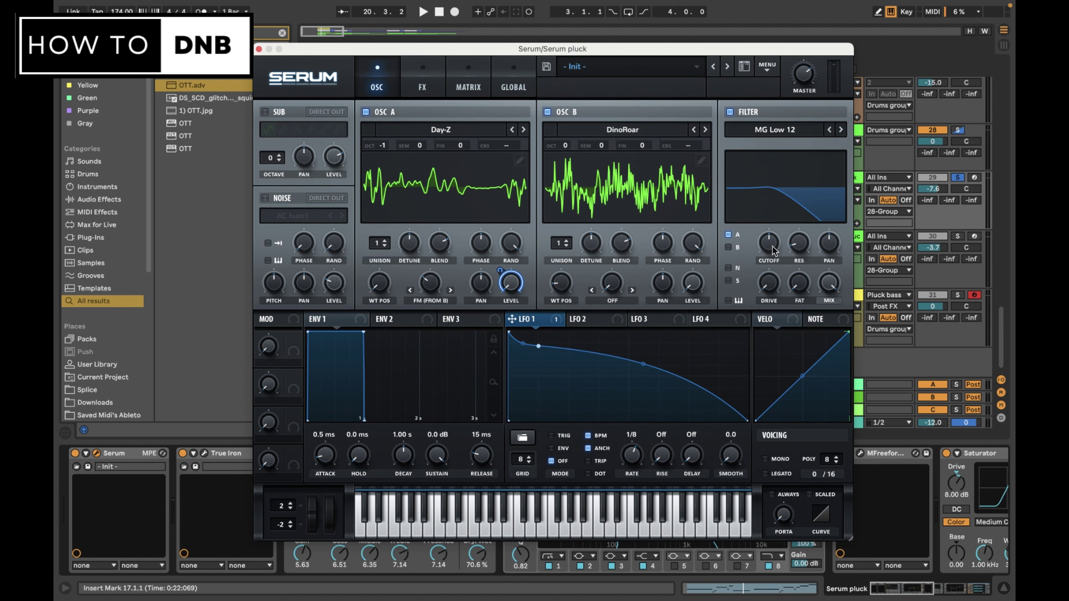
pyautogui.moveTo(774, 246); pyautogui.dragTo(780, 238)
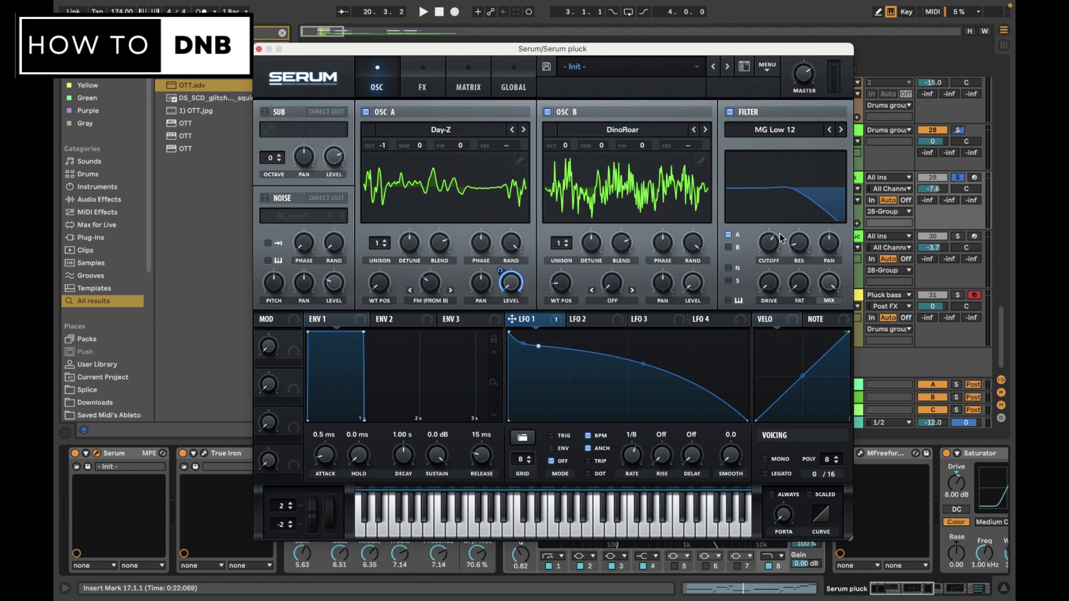